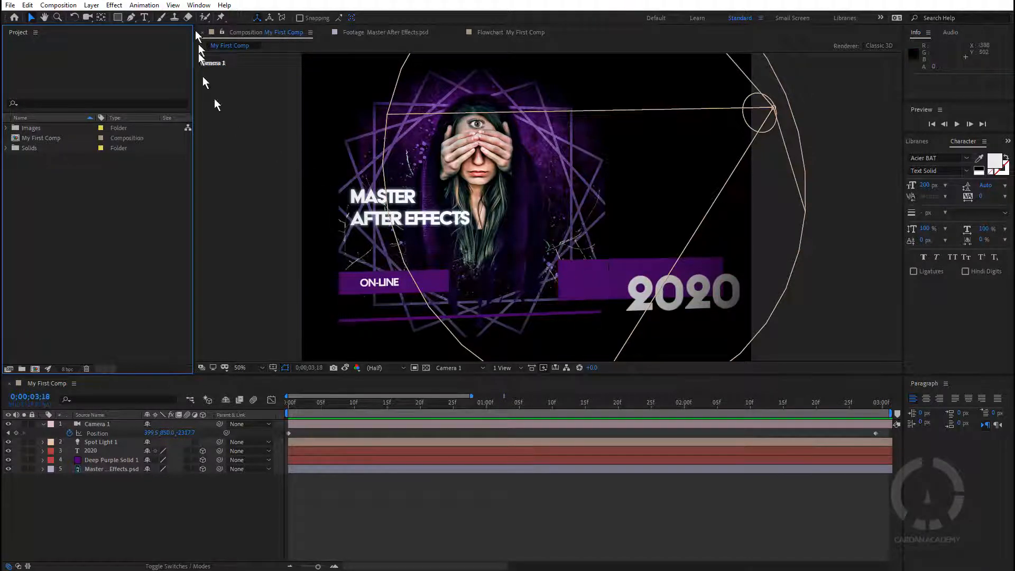
Step: Display the Media Browser and the Effects & Presets panel in the workspace
{"action": "left_click", "coordinate": [203, 6]}
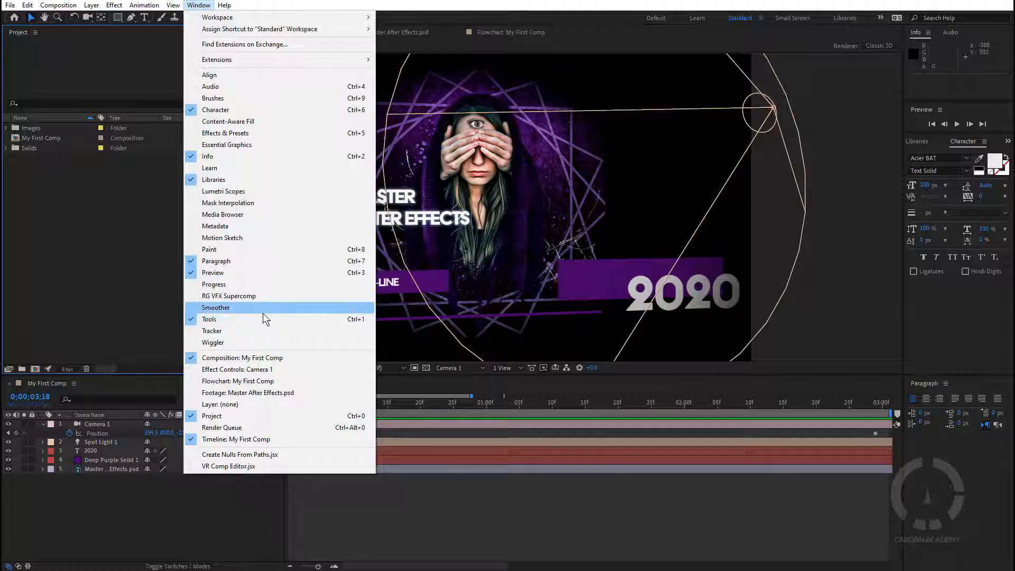
{"action": "left_click", "coordinate": [261, 214]}
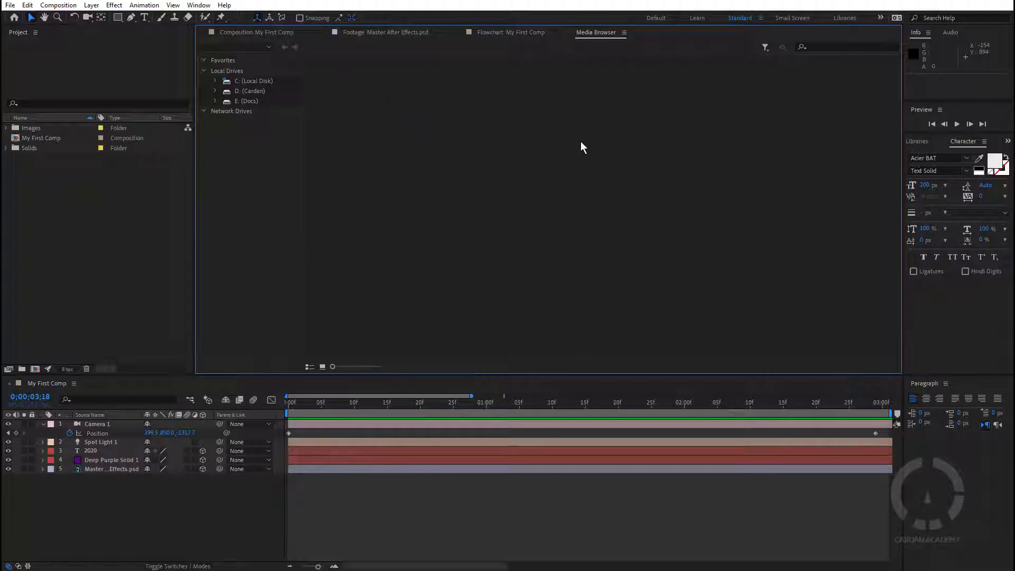
{"action": "left_click", "coordinate": [199, 5]}
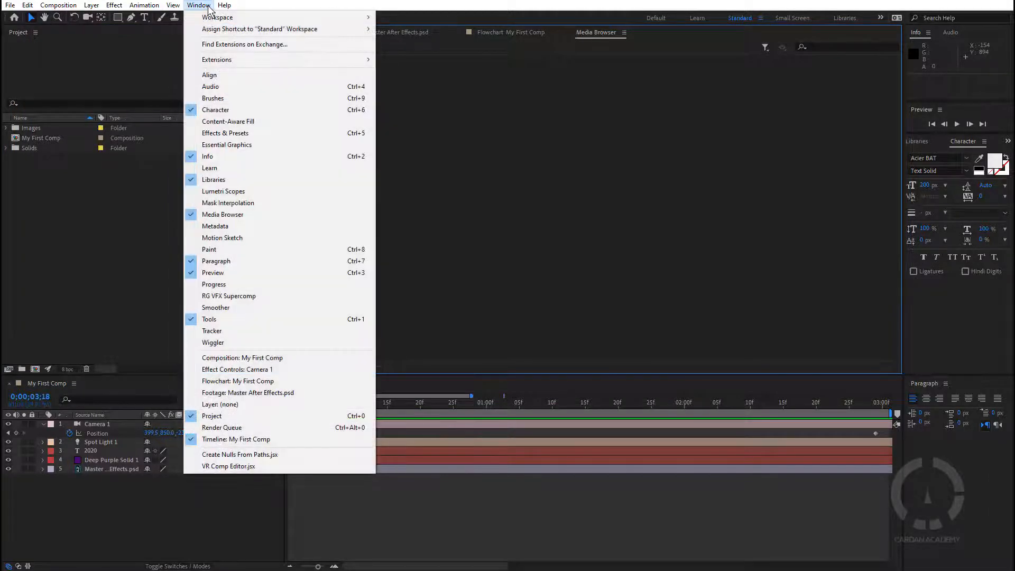
{"action": "left_click", "coordinate": [249, 134]}
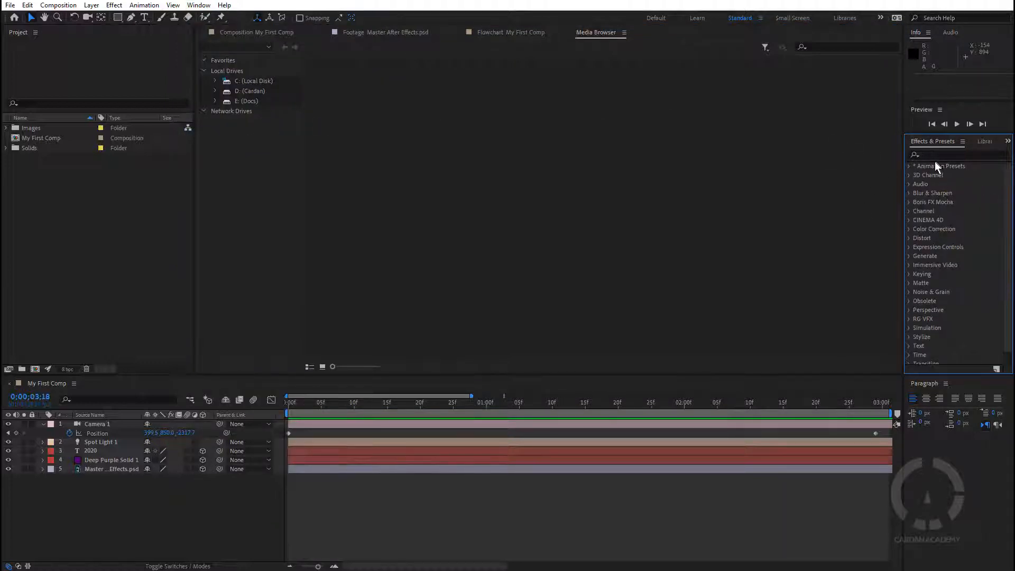
Step: Show the Master After Effects.psd footage in the viewer and display the Smoother panel
{"action": "left_click", "coordinate": [395, 34]}
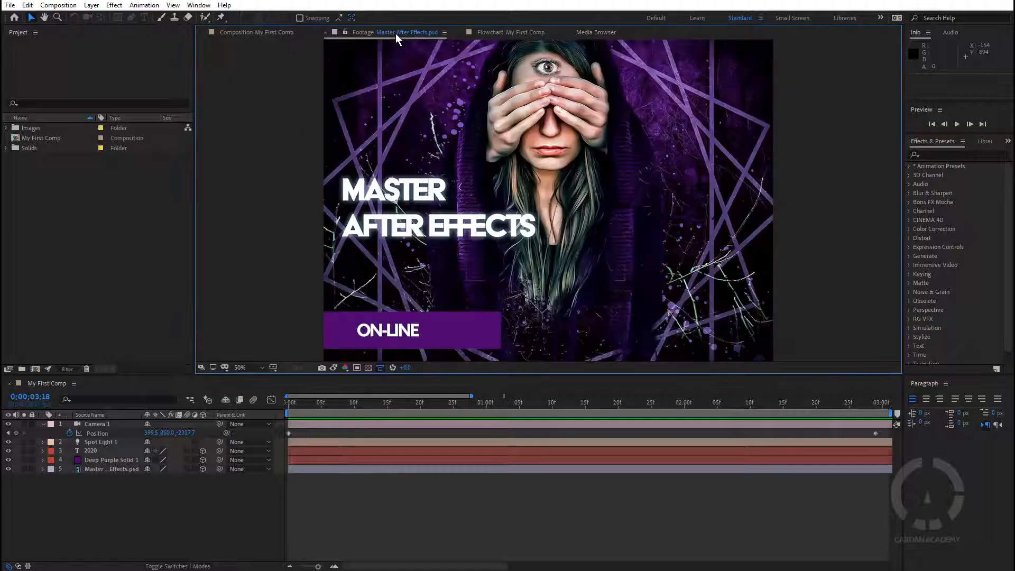
{"action": "left_click", "coordinate": [198, 6]}
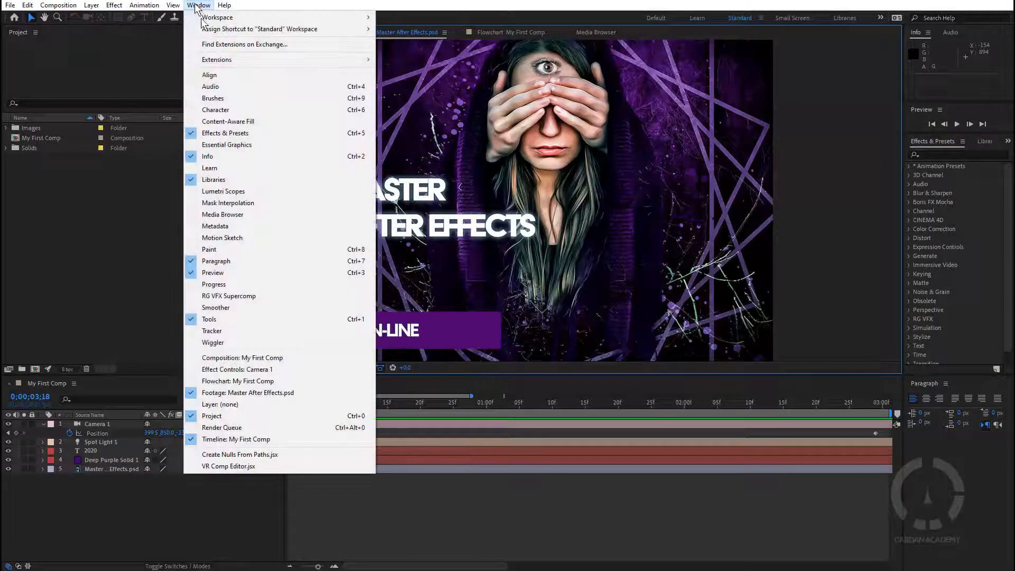
{"action": "left_click", "coordinate": [259, 307]}
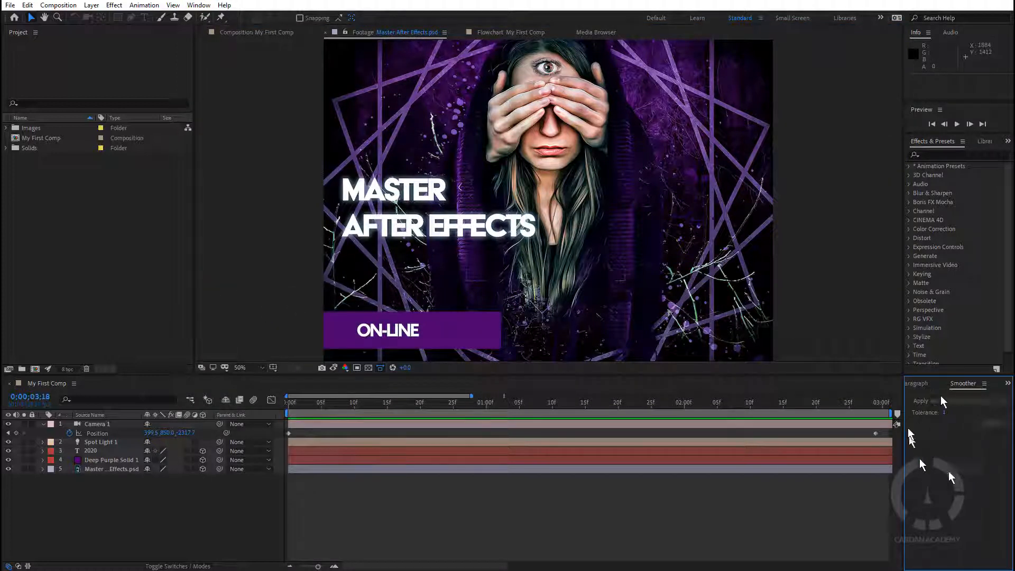
Step: Widen the Effects & Presets panel by narrowing the footage viewer
{"action": "left_click", "coordinate": [199, 5]}
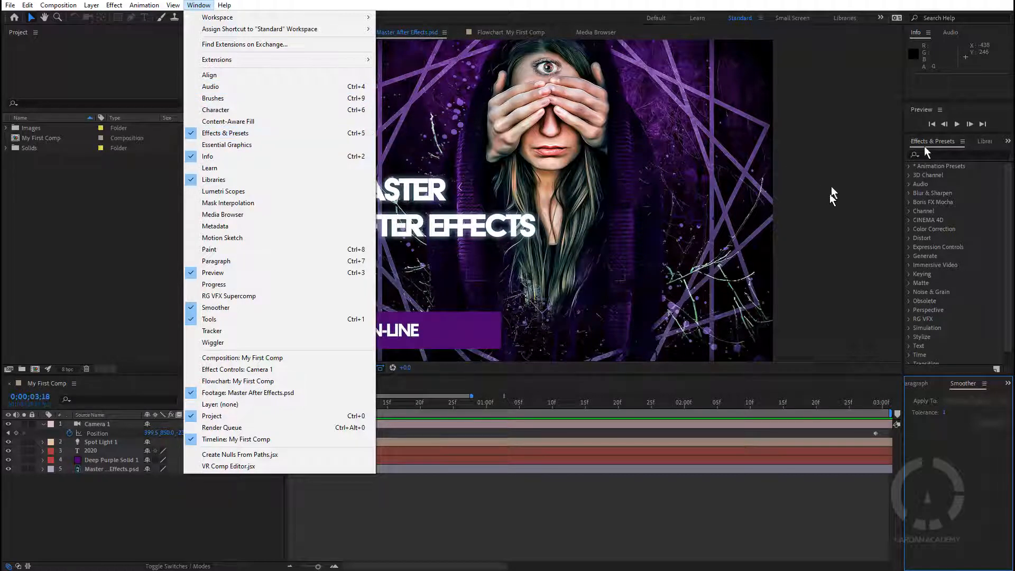
{"action": "left_click", "coordinate": [864, 200]}
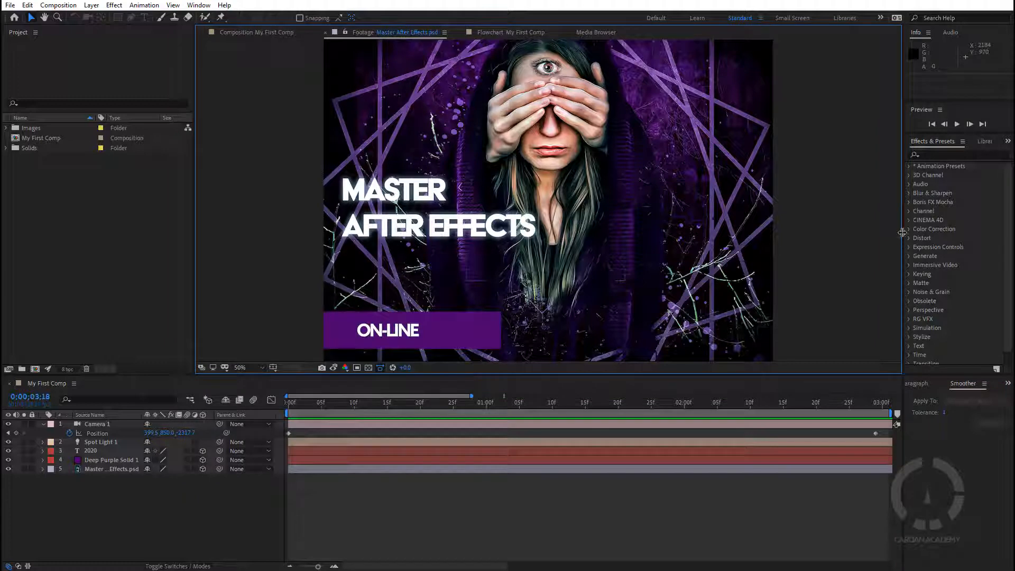
{"action": "left_click_drag", "start_coordinate": [901, 236], "coordinate": [719, 224]}
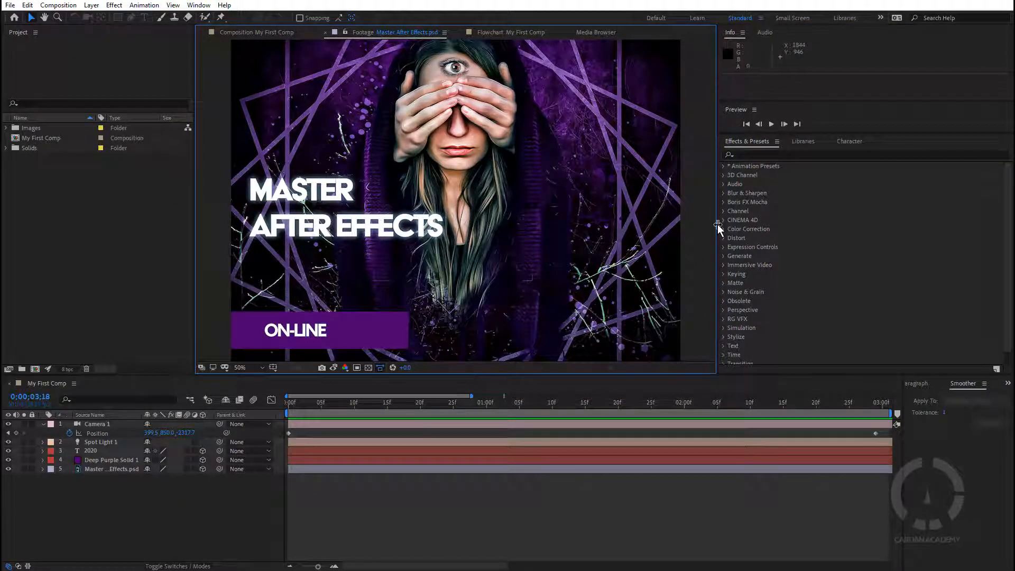
Step: Trim My First Comp to its current work area
{"action": "left_click", "coordinate": [321, 403]}
{"action": "left_click_drag", "start_coordinate": [322, 405], "coordinate": [275, 403]}
{"action": "right_click", "coordinate": [660, 415]}
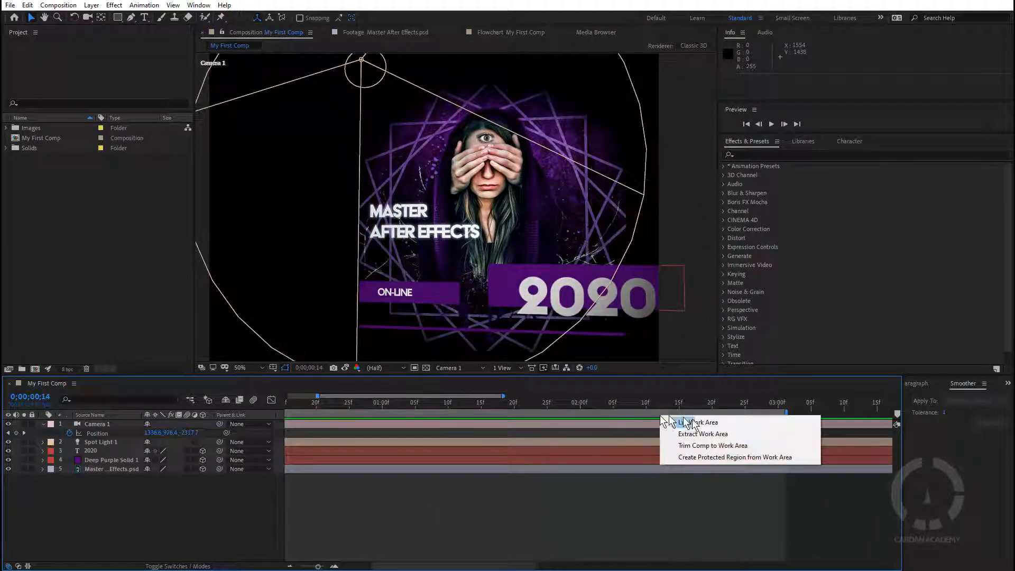
{"action": "left_click", "coordinate": [707, 445]}
Step: Move Camera 1's last Position keyframe to the composition's end at 0;00;03;01 and preview the animation
{"action": "left_click_drag", "start_coordinate": [762, 411], "coordinate": [932, 425]}
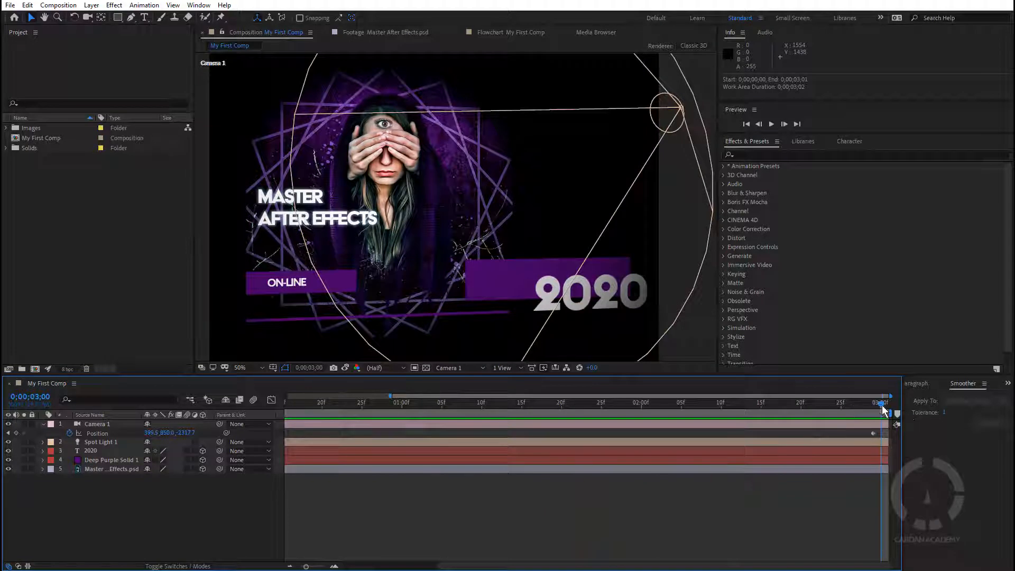
{"action": "key", "text": "Home"}
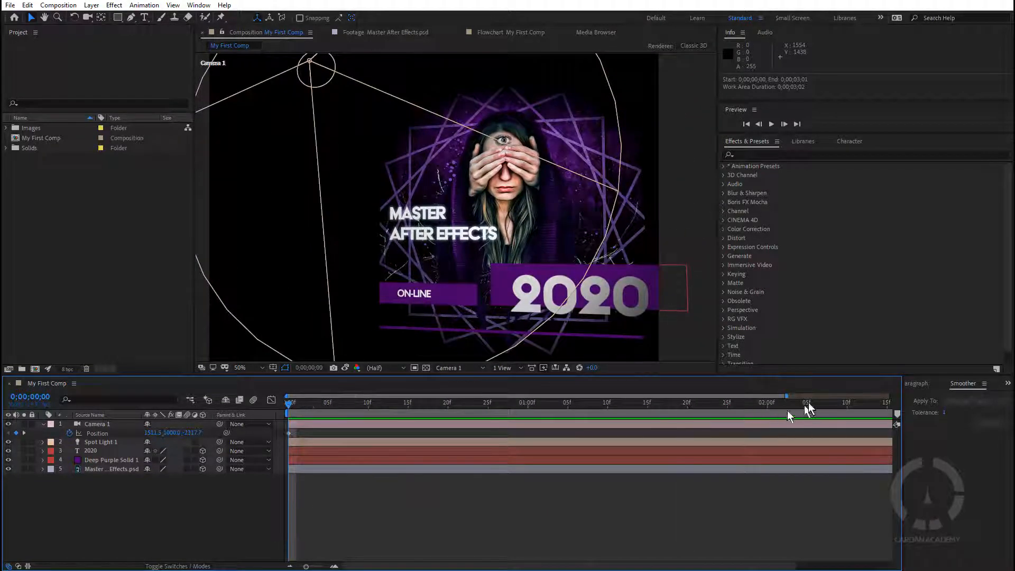
{"action": "left_click_drag", "start_coordinate": [788, 395], "coordinate": [891, 395]}
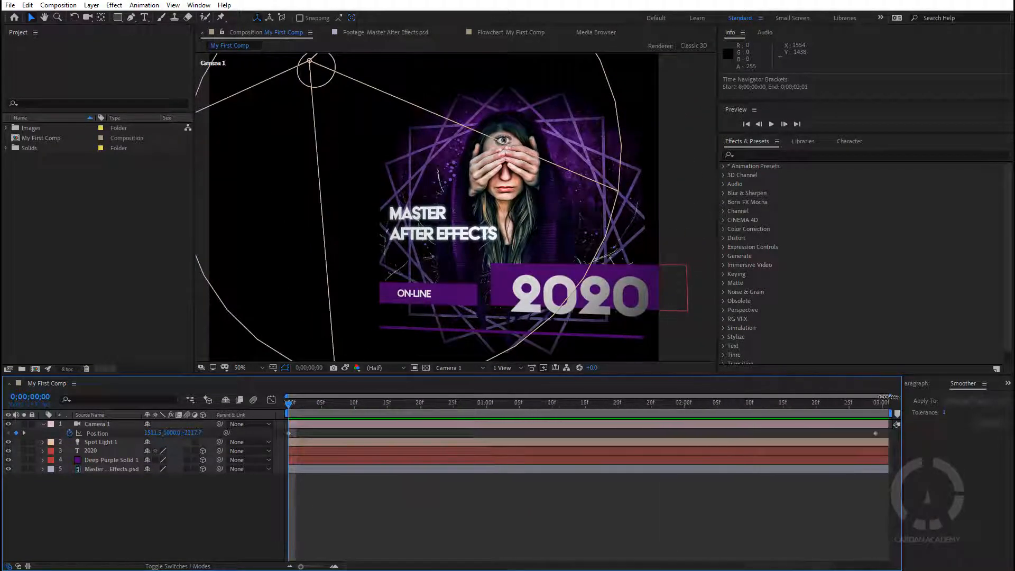
{"action": "left_click_drag", "start_coordinate": [876, 432], "coordinate": [889, 435]}
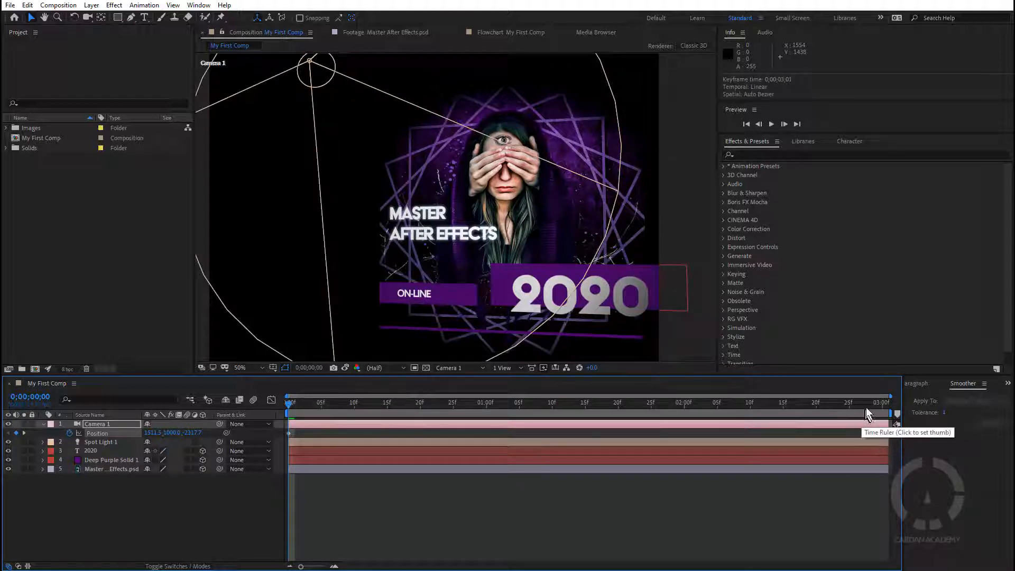
{"action": "key", "text": "space"}
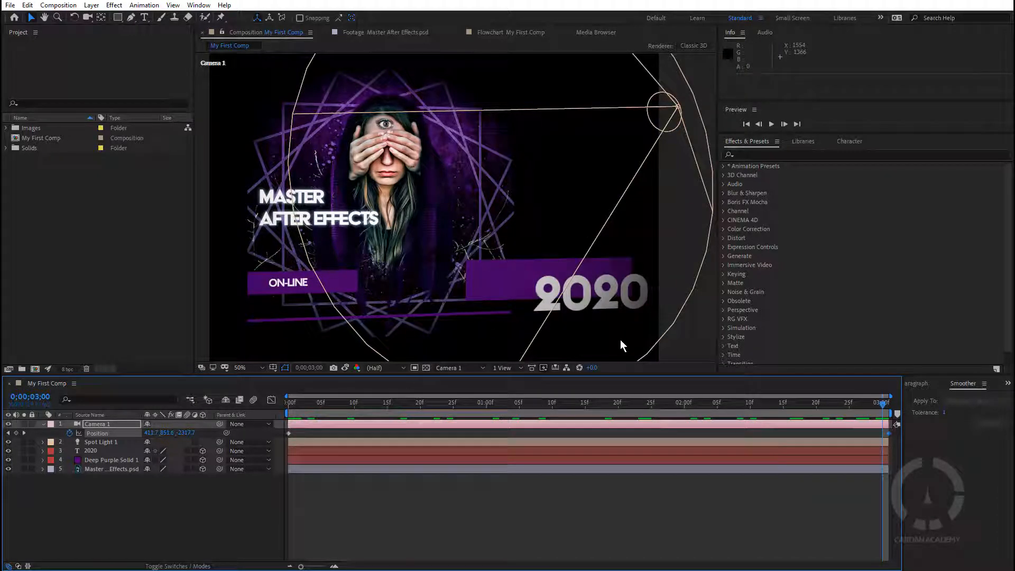
Step: Expand the Animation Presets category and look at the contents of the project's Solids folder
{"action": "left_click", "coordinate": [723, 166]}
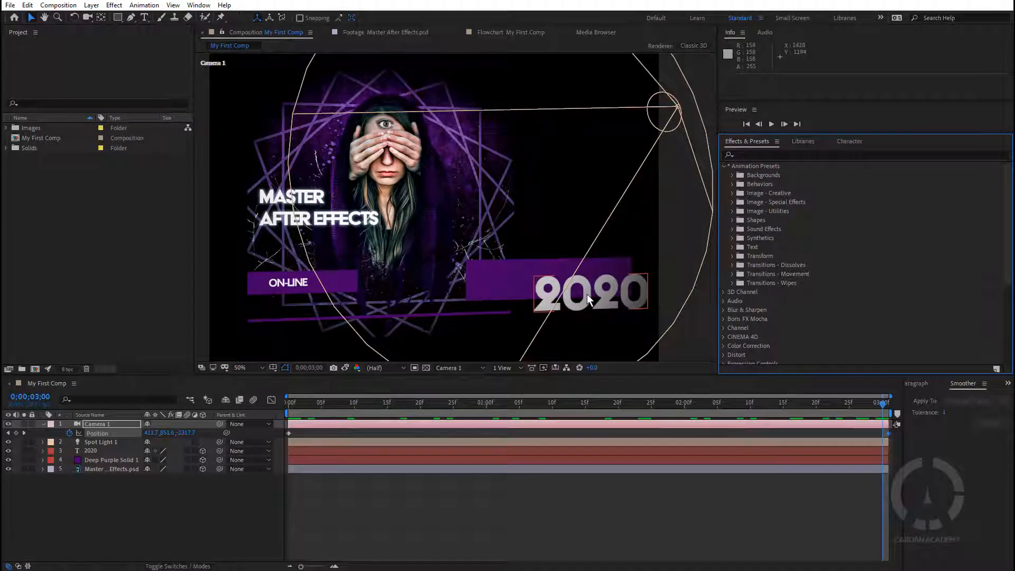
{"action": "left_click", "coordinate": [543, 278]}
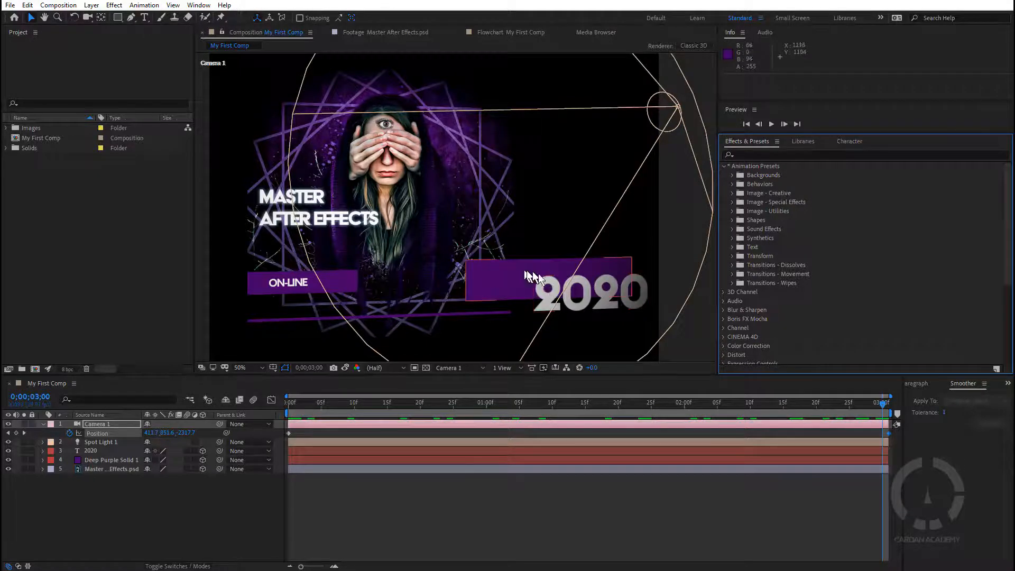
{"action": "left_click", "coordinate": [549, 288]}
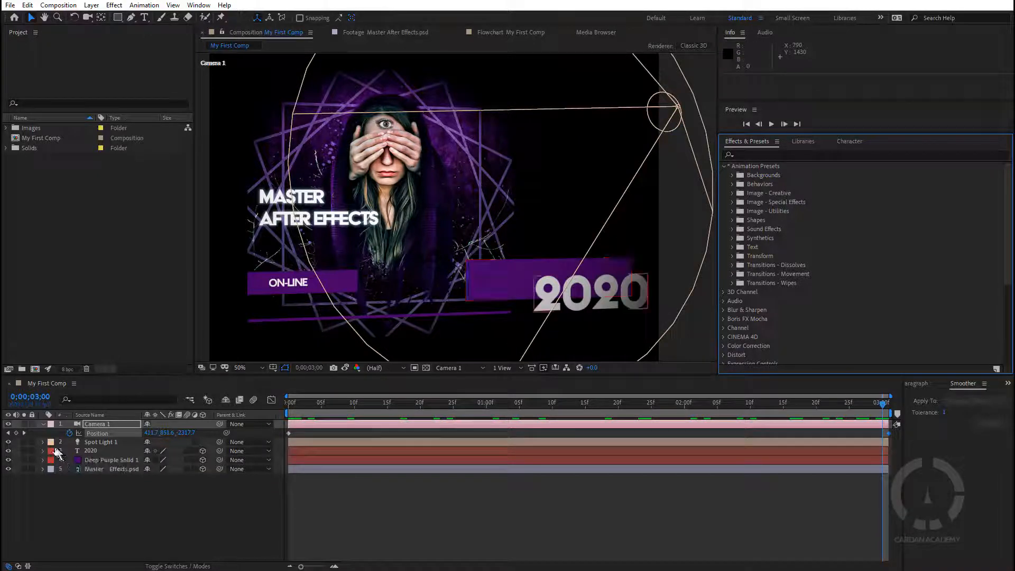
{"action": "left_click", "coordinate": [7, 148]}
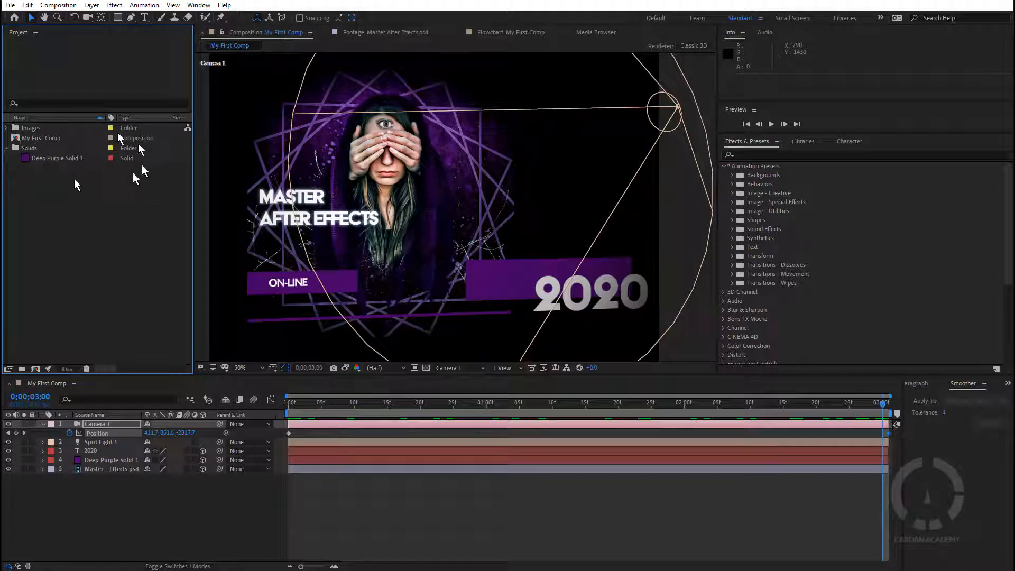
{"action": "left_click", "coordinate": [7, 149]}
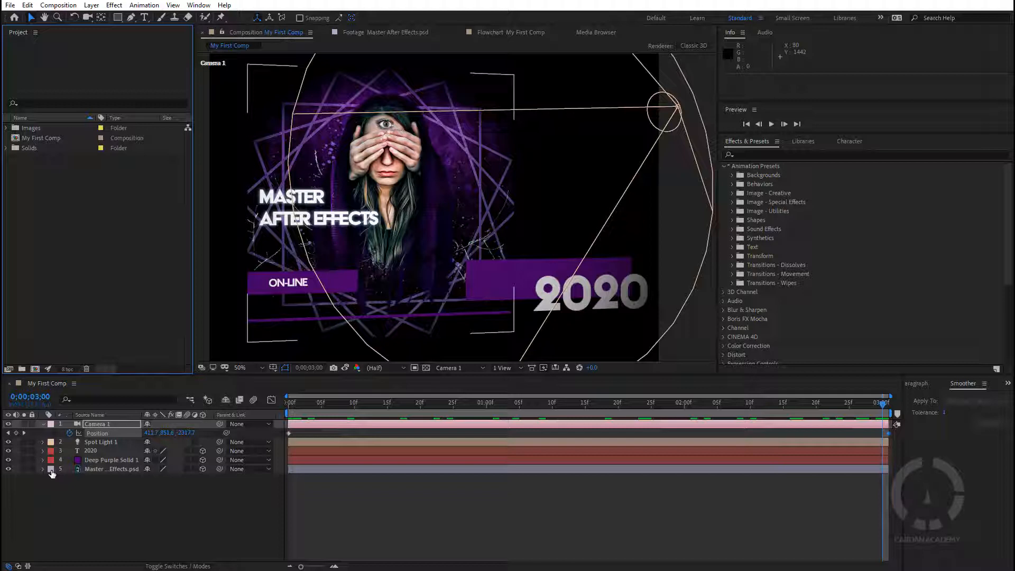
Step: Select the 2020 text layer, switch its 3D option off and on, and undo both changes
{"action": "left_click", "coordinate": [589, 298]}
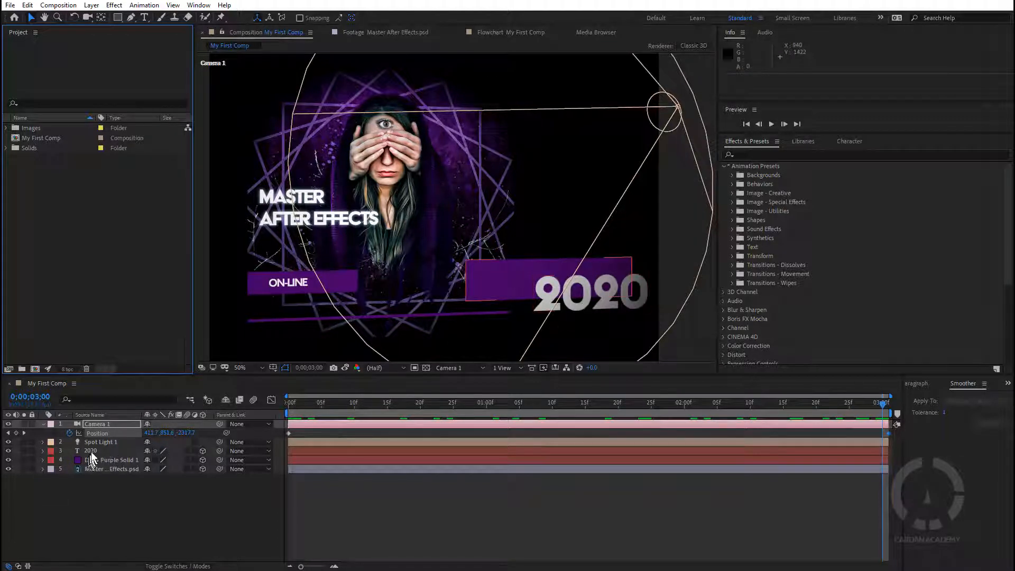
{"action": "left_click", "coordinate": [603, 306]}
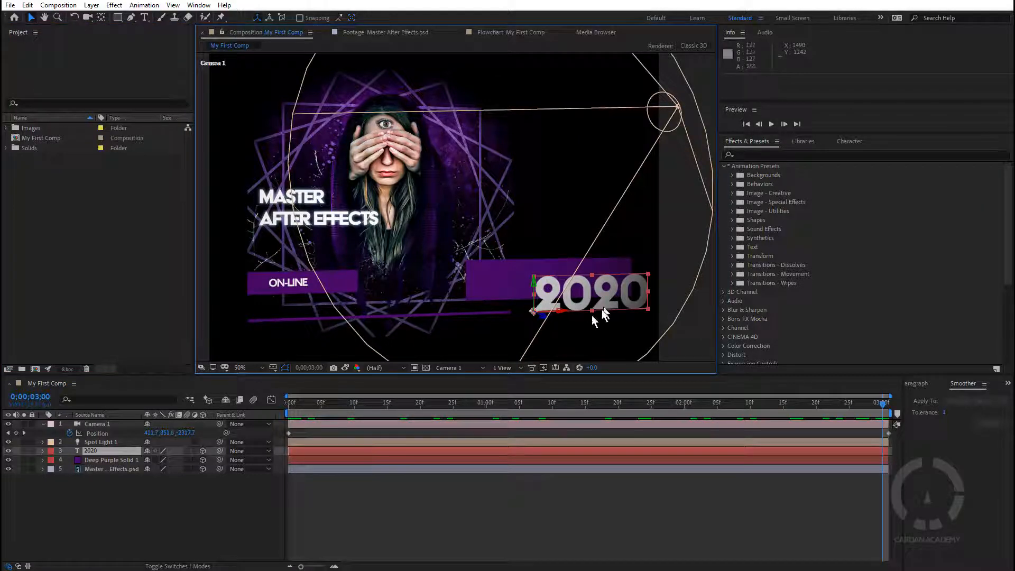
{"action": "left_click", "coordinate": [203, 450]}
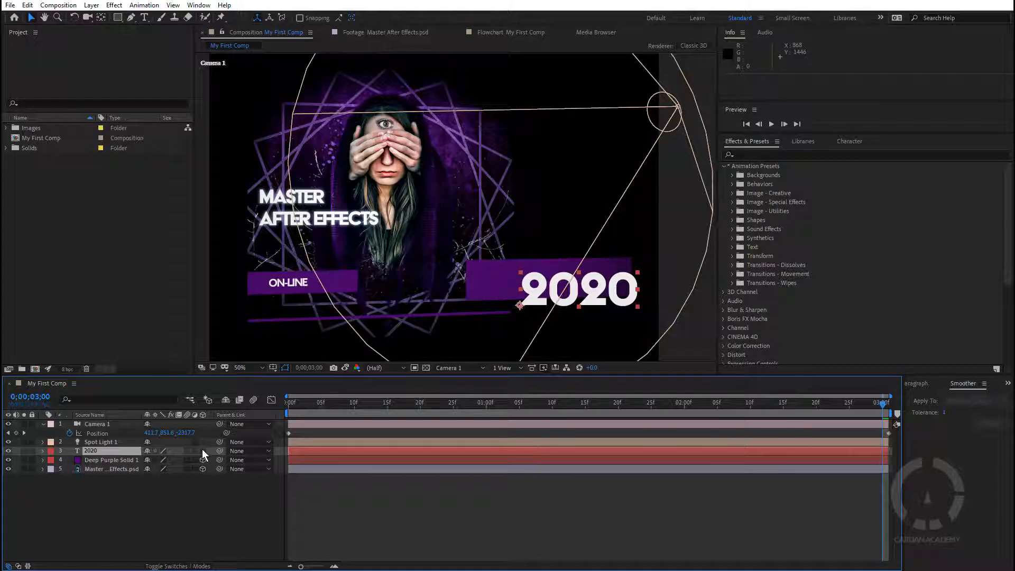
{"action": "left_click", "coordinate": [203, 450]}
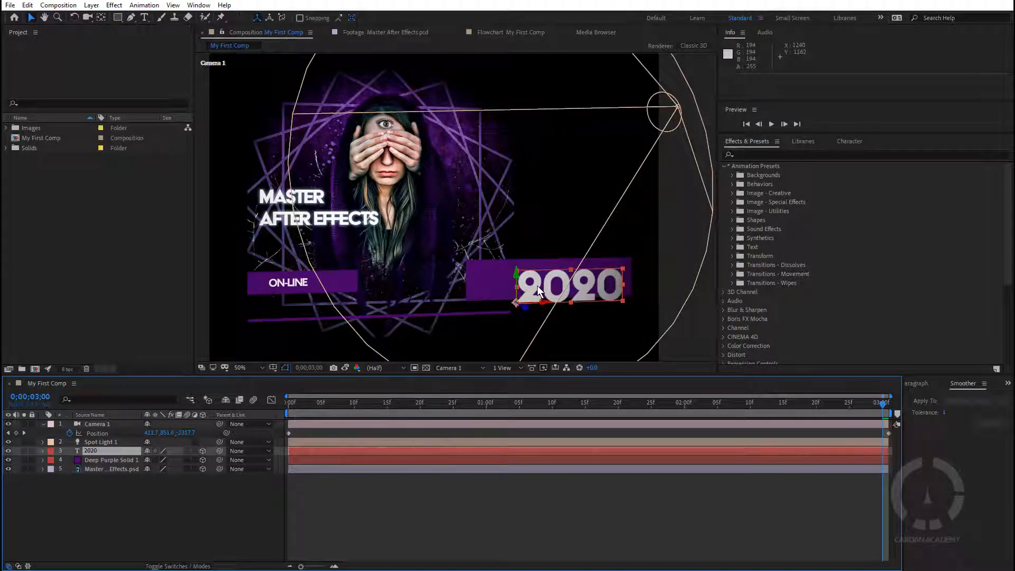
{"action": "key", "text": "ctrl+z"}
{"action": "key", "text": "ctrl+z"}
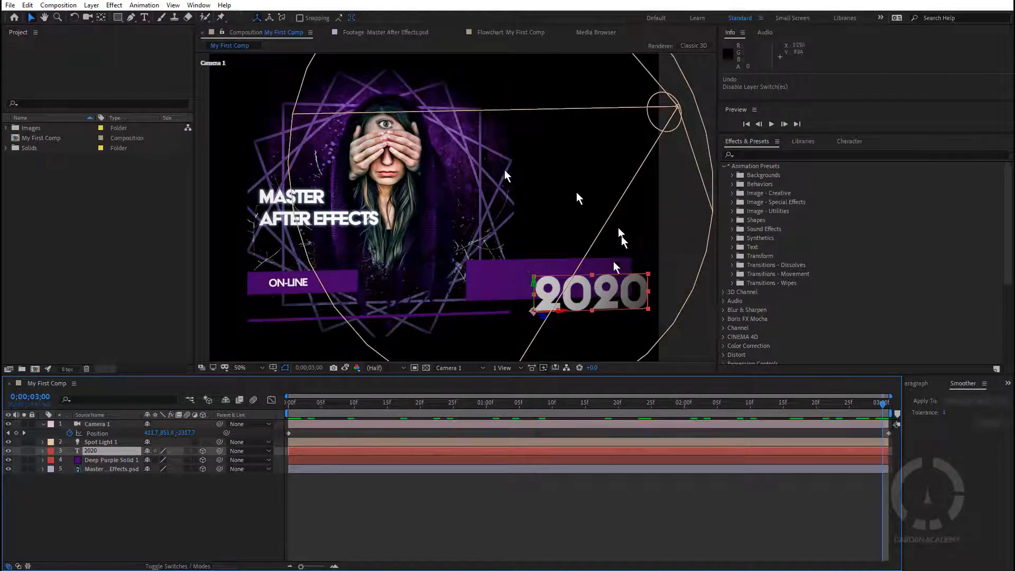
Step: Apply the Electro Magnet animation preset from the Text > Mechanical presets to the 2020 text layer
{"action": "left_click", "coordinate": [732, 246]}
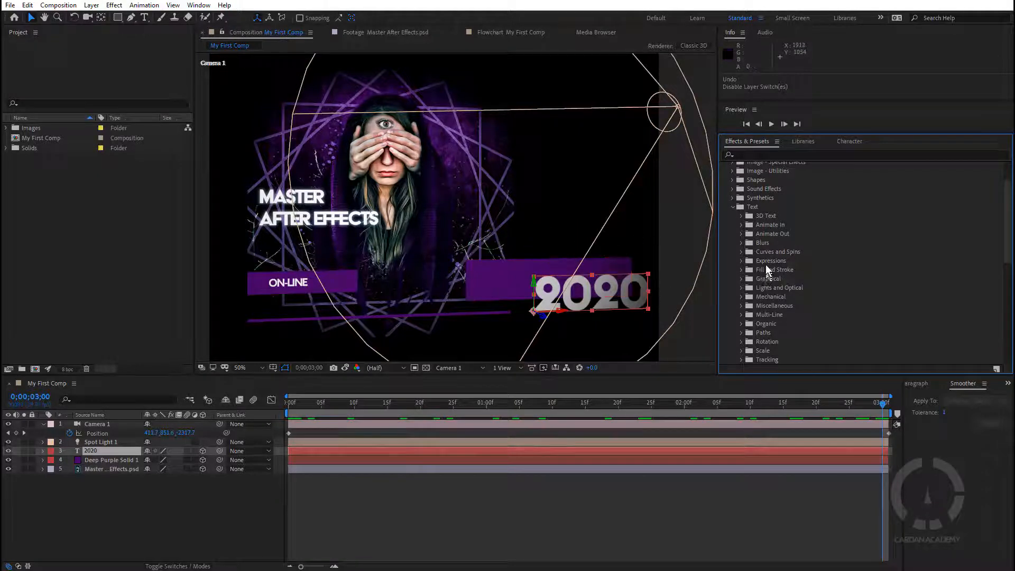
{"action": "scroll", "coordinate": [768, 269], "scroll_direction": "down", "scroll_amount": 3}
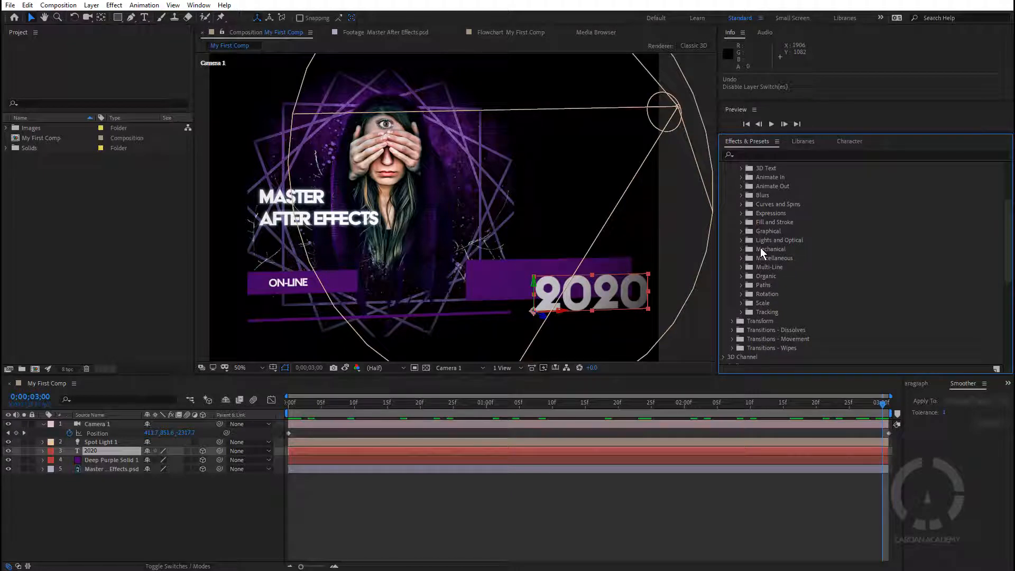
{"action": "left_click", "coordinate": [741, 249]}
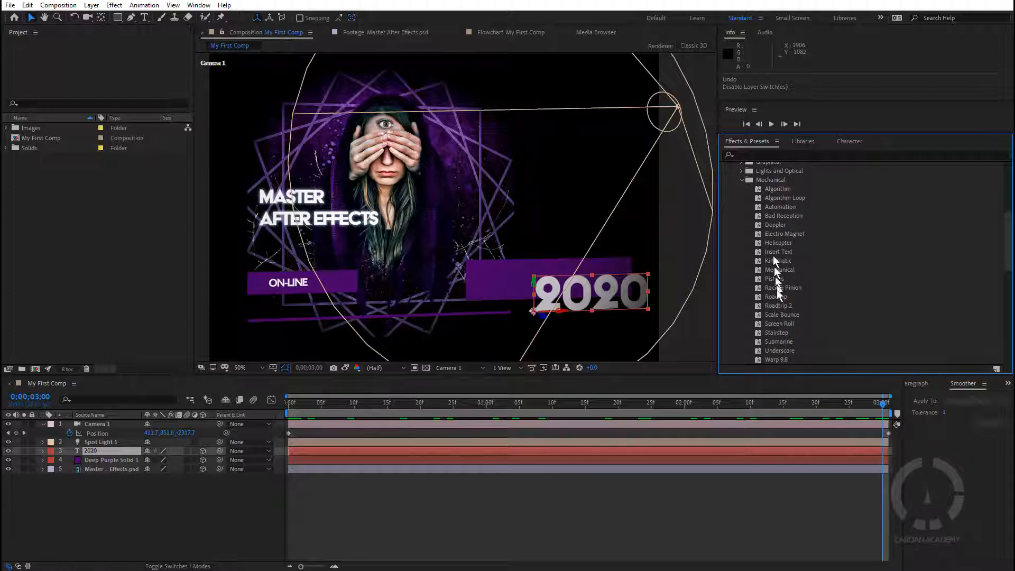
{"action": "scroll", "coordinate": [777, 296], "scroll_direction": "down", "scroll_amount": 2}
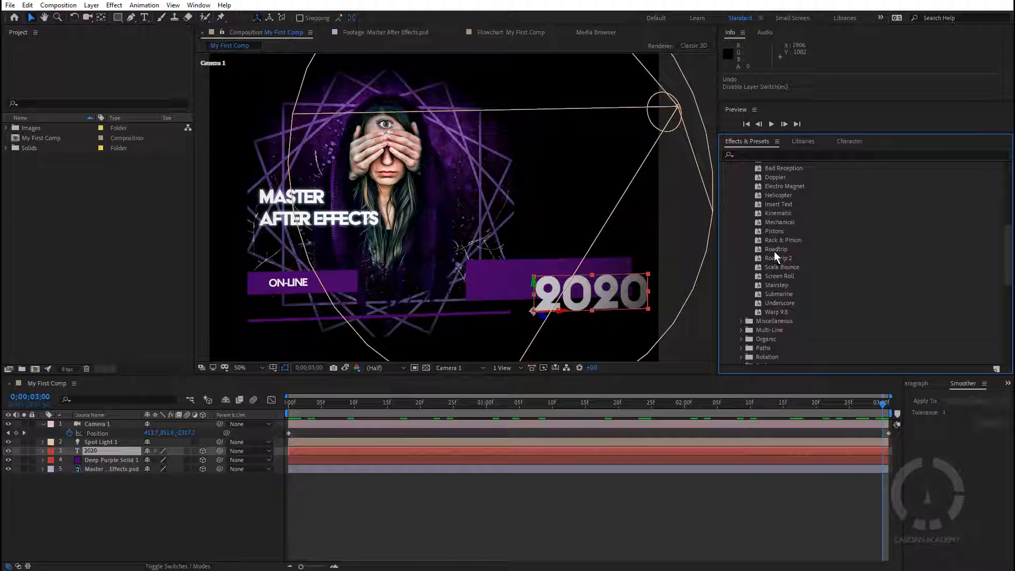
{"action": "scroll", "coordinate": [780, 223], "scroll_direction": "up", "scroll_amount": 2}
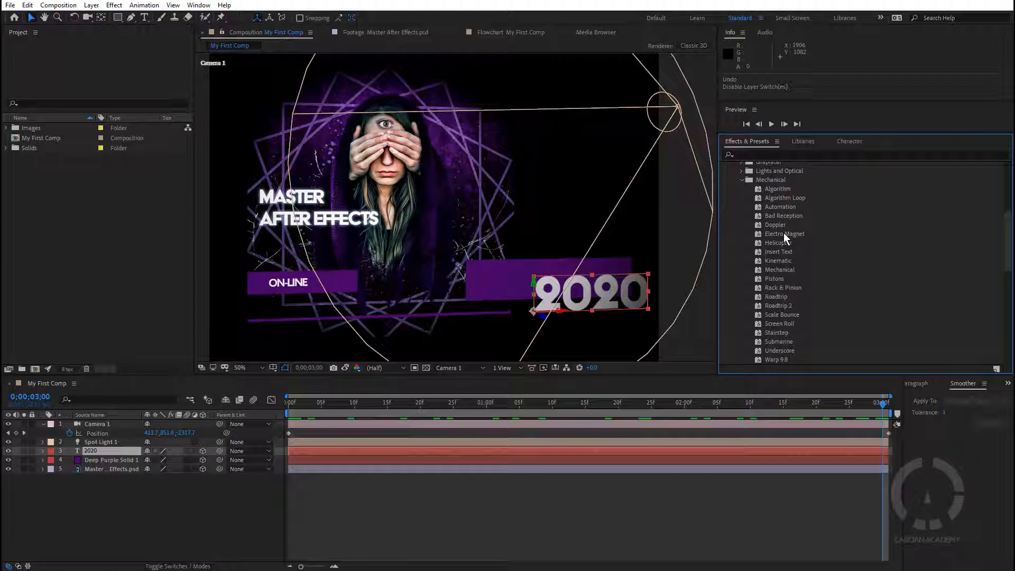
{"action": "left_click_drag", "start_coordinate": [784, 233], "coordinate": [593, 300]}
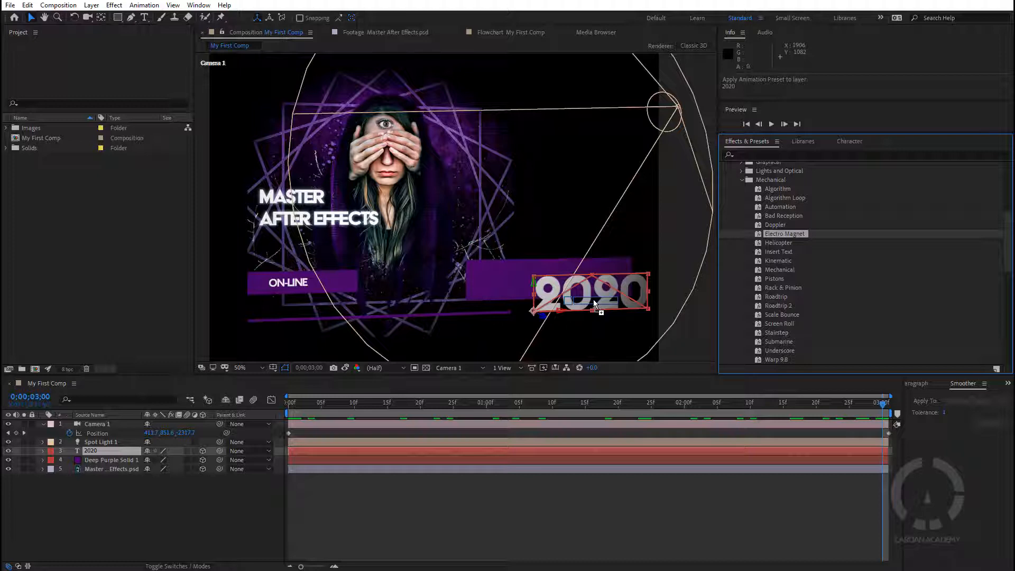
{"action": "left_click_drag", "start_coordinate": [593, 300], "coordinate": [595, 304]}
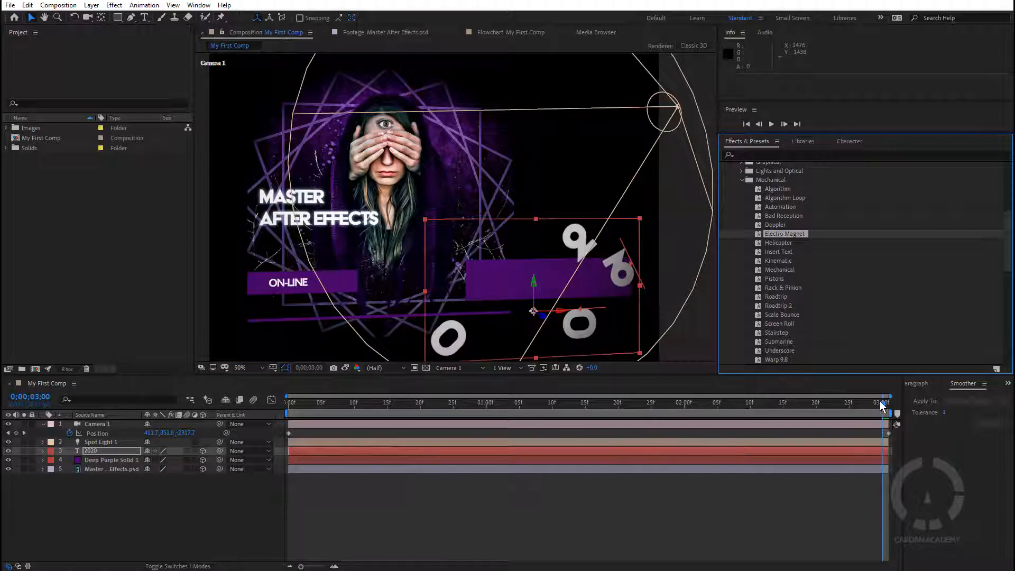
Step: Scrub through the composition back to 0;00;00;00 to check the 2020 text animation
{"action": "mouse_move", "coordinate": [880, 406]}
{"action": "left_mouse_down"}
{"action": "mouse_move", "coordinate": [813, 405]}
{"action": "mouse_move", "coordinate": [892, 409]}
{"action": "left_mouse_up"}
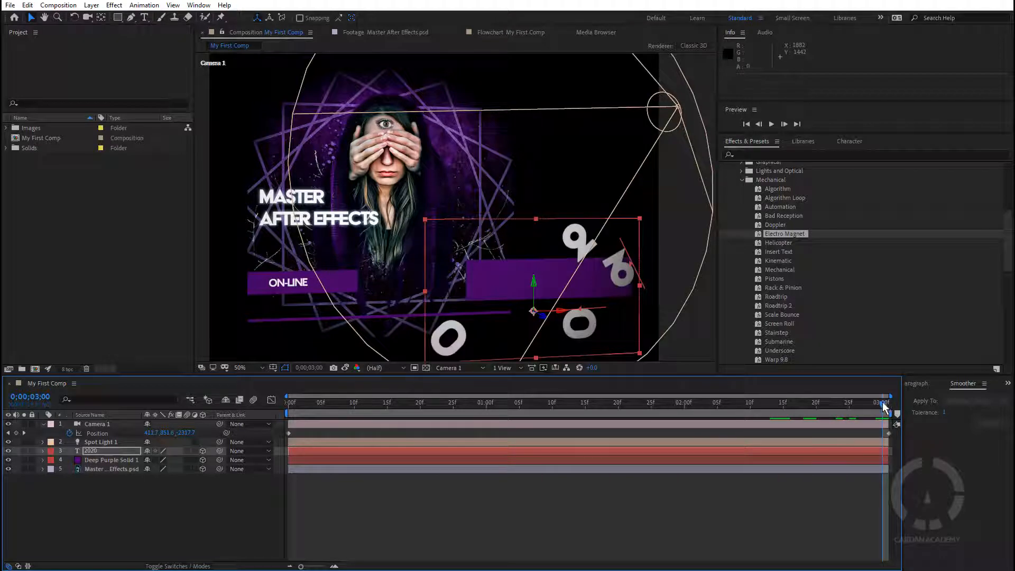
{"action": "left_click_drag", "start_coordinate": [882, 402], "coordinate": [255, 390]}
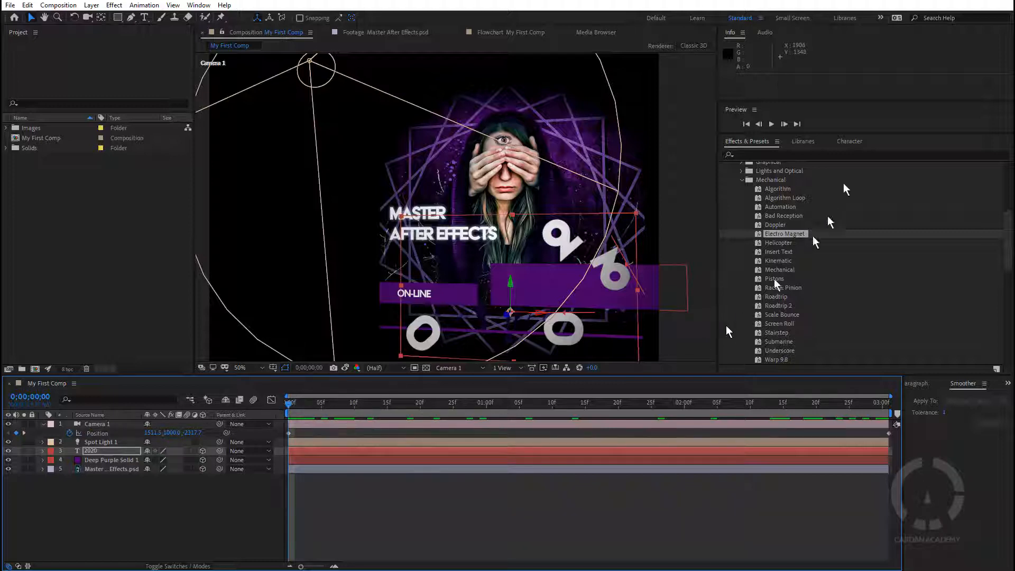
Step: Play the composition preview and look through the Transform properties of the 2020 text layer
{"action": "left_click", "coordinate": [772, 125]}
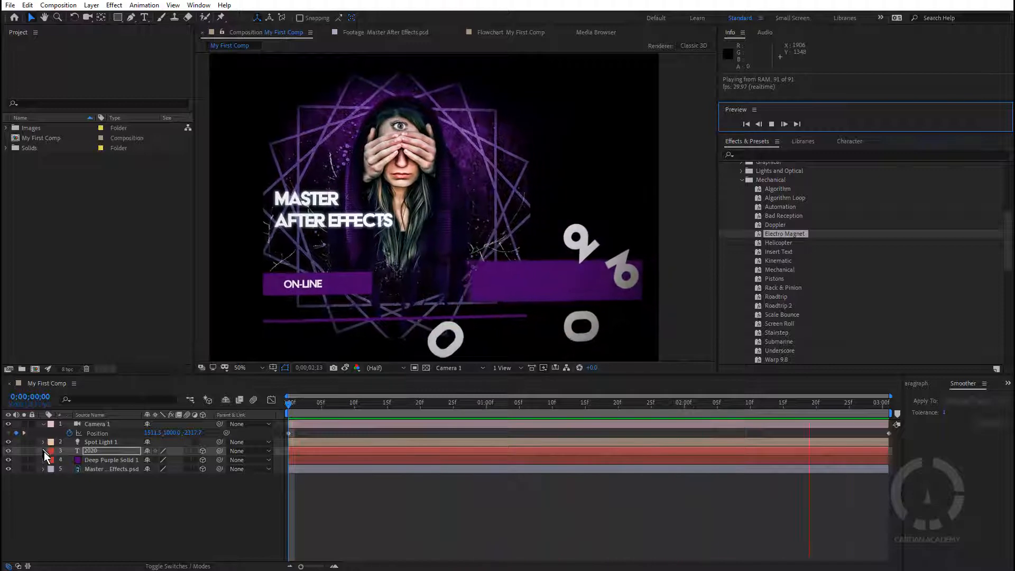
{"action": "left_click", "coordinate": [42, 451]}
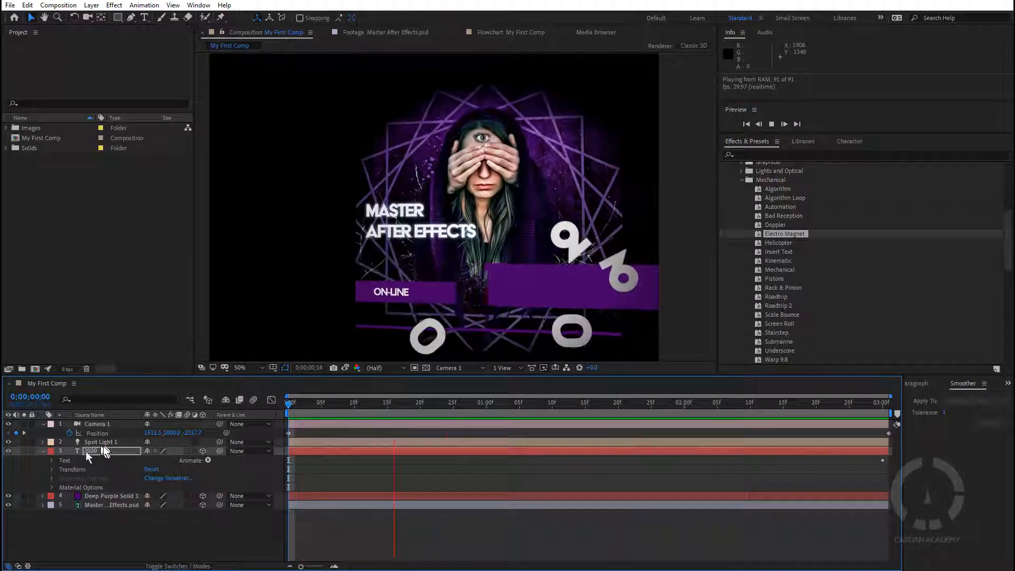
{"action": "left_click", "coordinate": [43, 451]}
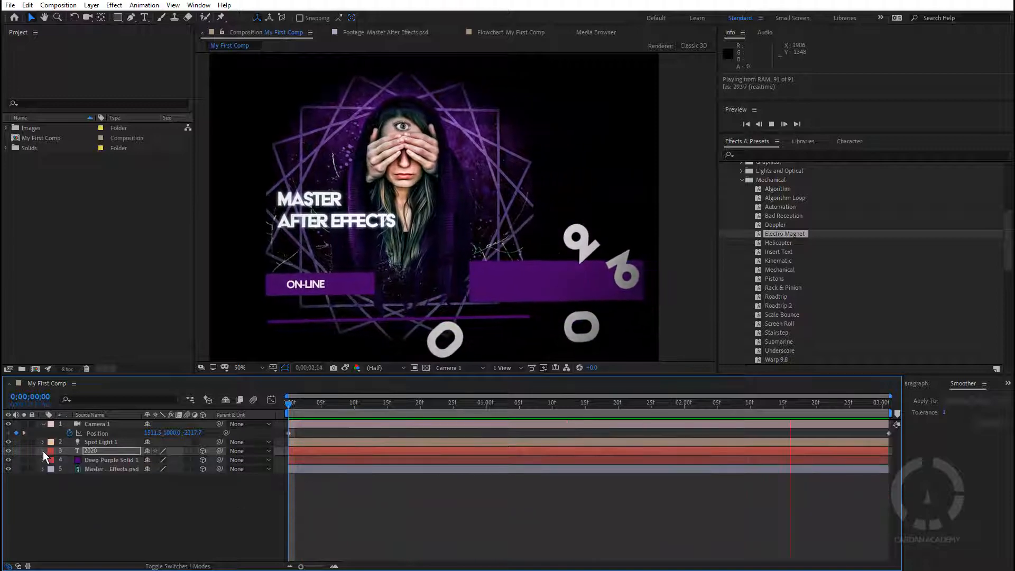
{"action": "left_click", "coordinate": [43, 451]}
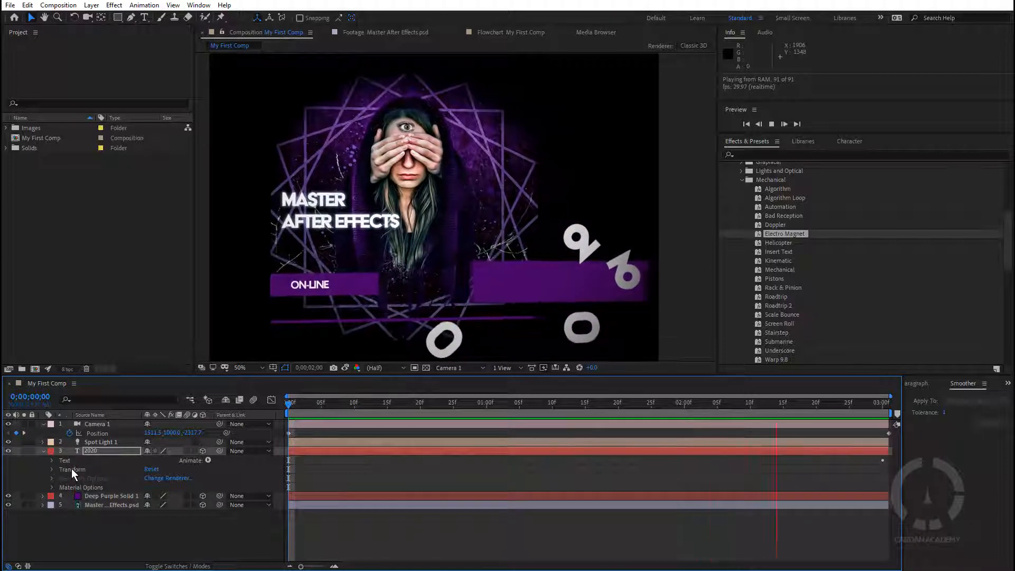
{"action": "left_click", "coordinate": [52, 469]}
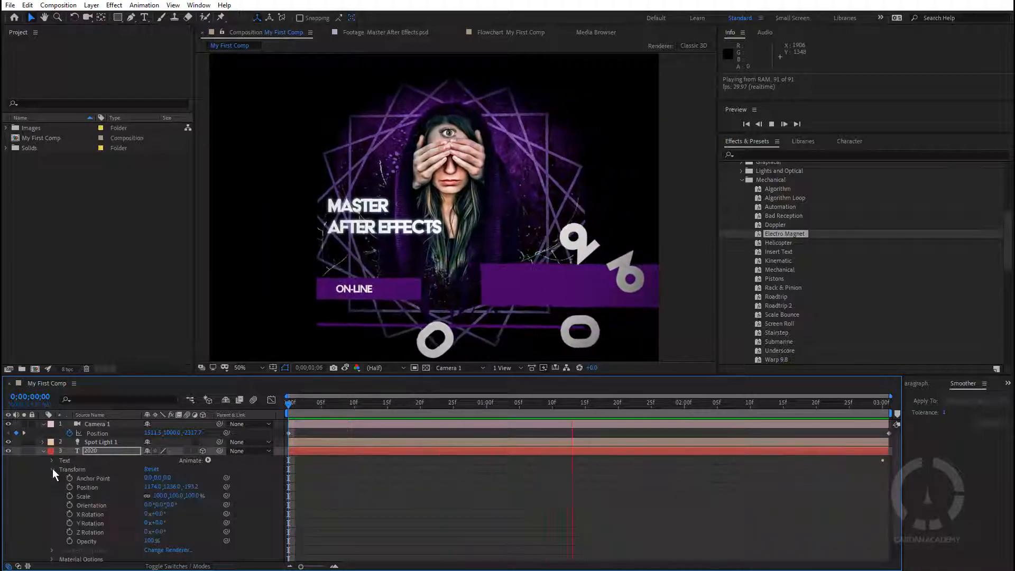
{"action": "scroll", "coordinate": [92, 485], "scroll_direction": "down", "scroll_amount": 1}
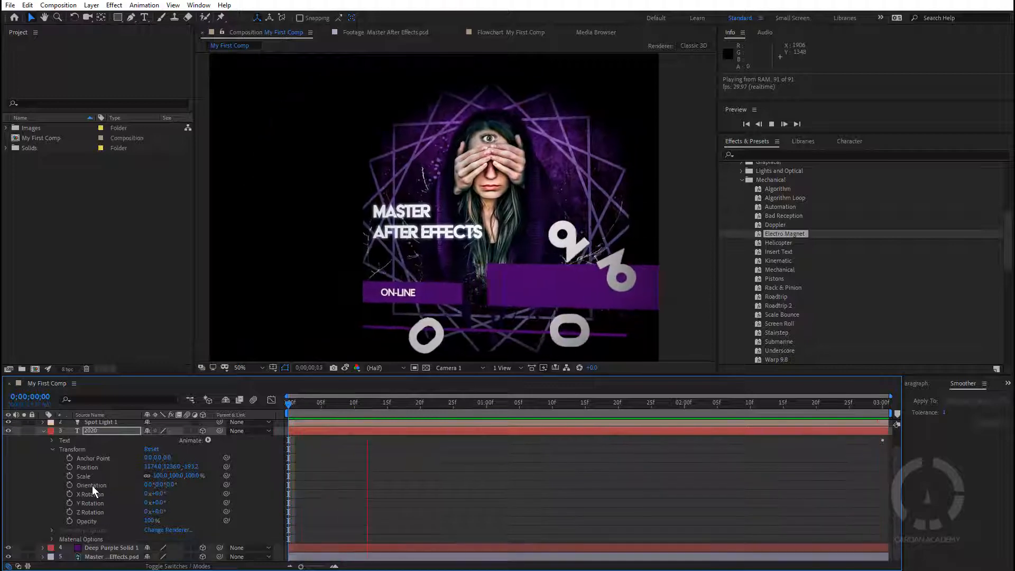
Step: Look through the Text and Material Options properties of the 2020 layer
{"action": "left_click", "coordinate": [52, 440]}
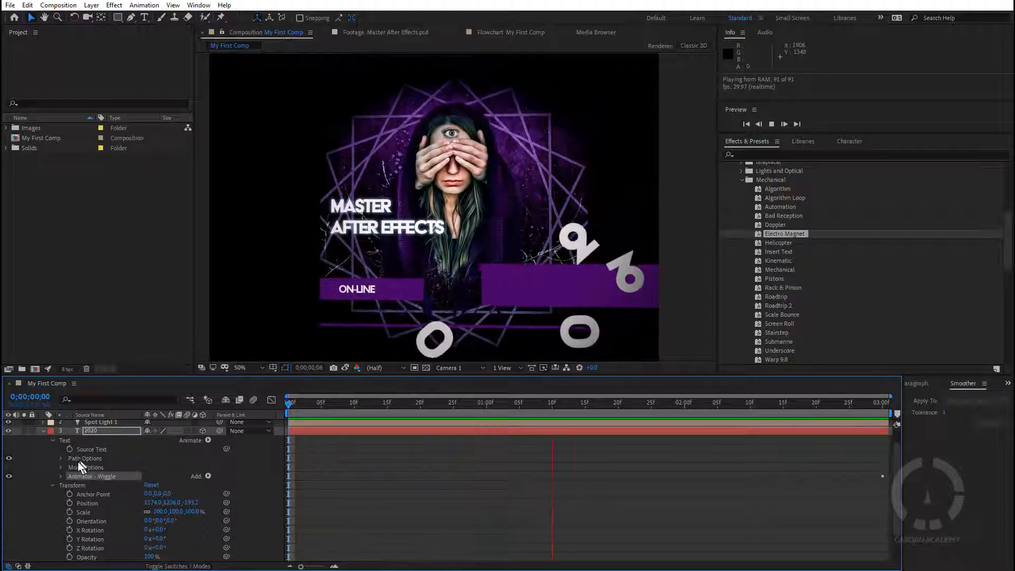
{"action": "scroll", "coordinate": [77, 461], "scroll_direction": "down", "scroll_amount": 2}
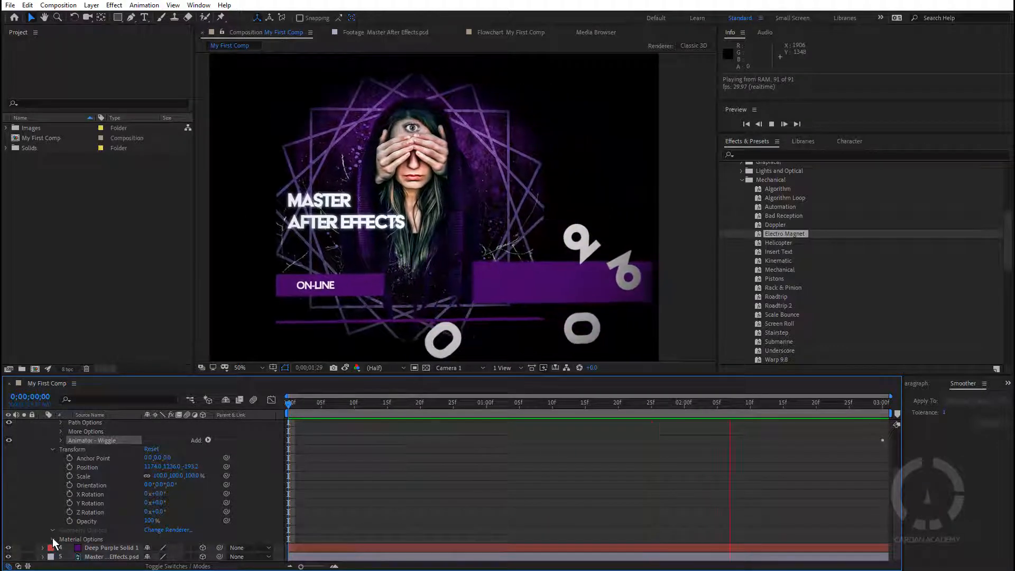
{"action": "left_click", "coordinate": [52, 539]}
{"action": "scroll", "coordinate": [57, 521], "scroll_direction": "down", "scroll_amount": 4}
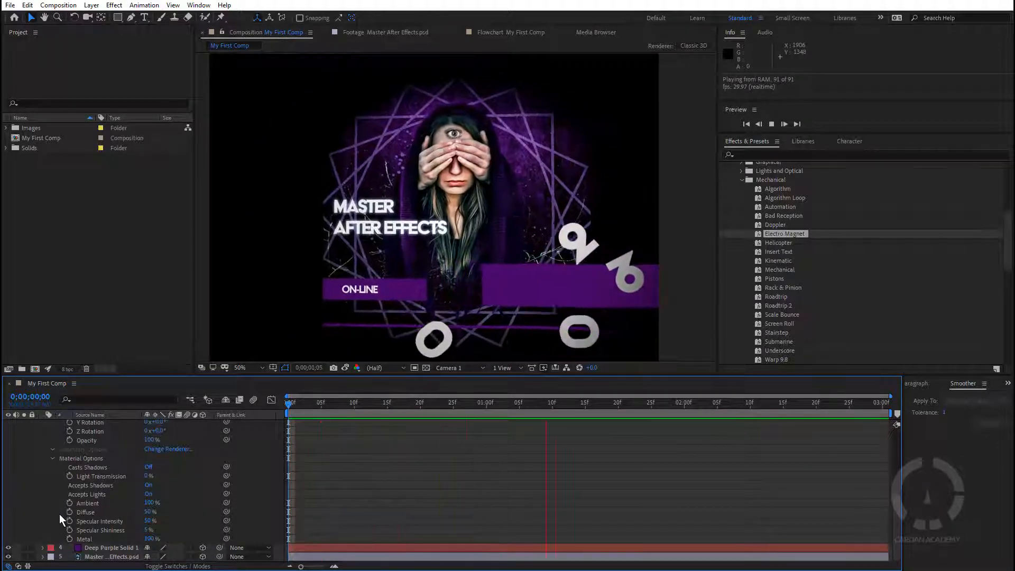
{"action": "scroll", "coordinate": [71, 518], "scroll_direction": "up", "scroll_amount": 2}
{"action": "scroll", "coordinate": [53, 484], "scroll_direction": "up", "scroll_amount": 4}
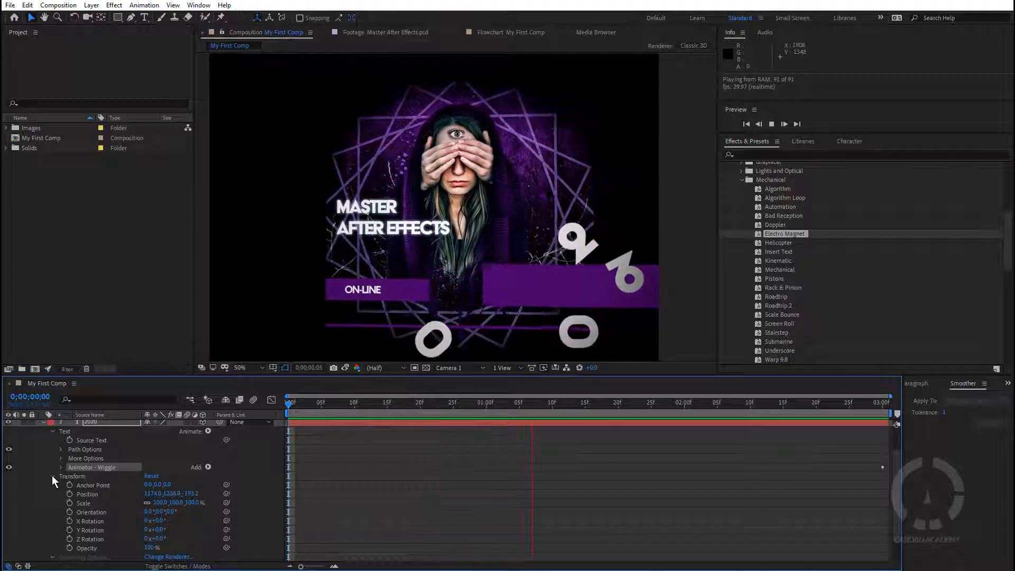
Step: Examine the 2020 layer's Animator - Wiggle group, its Transform properties and the text's More Options
{"action": "left_click", "coordinate": [52, 475]}
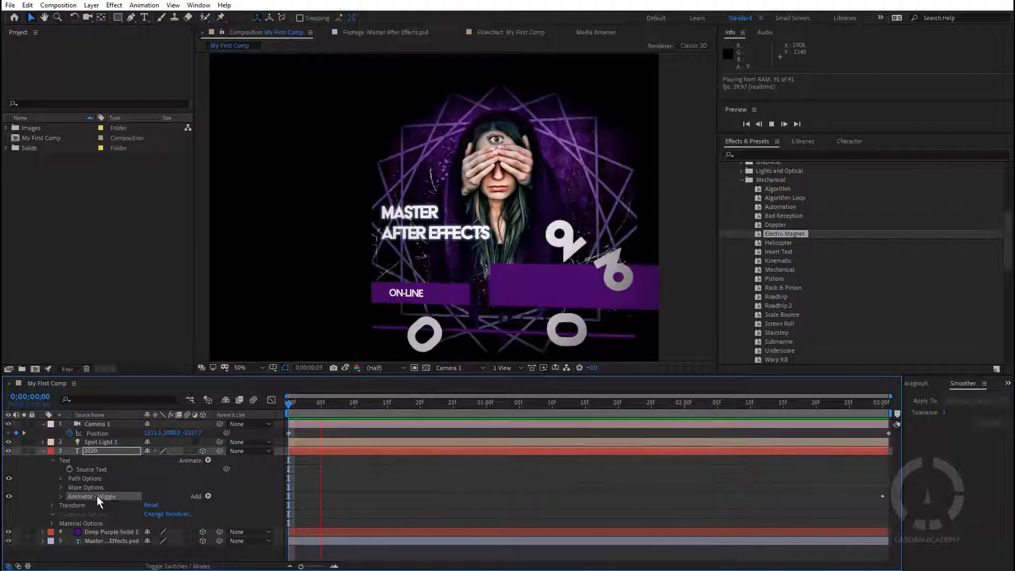
{"action": "left_click", "coordinate": [62, 496]}
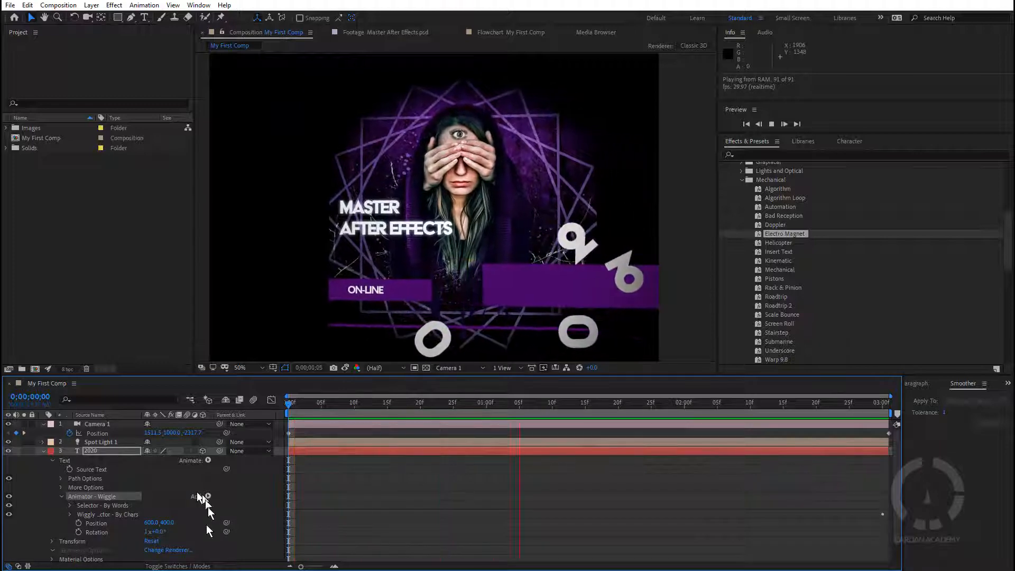
{"action": "scroll", "coordinate": [103, 526], "scroll_direction": "down", "scroll_amount": 1}
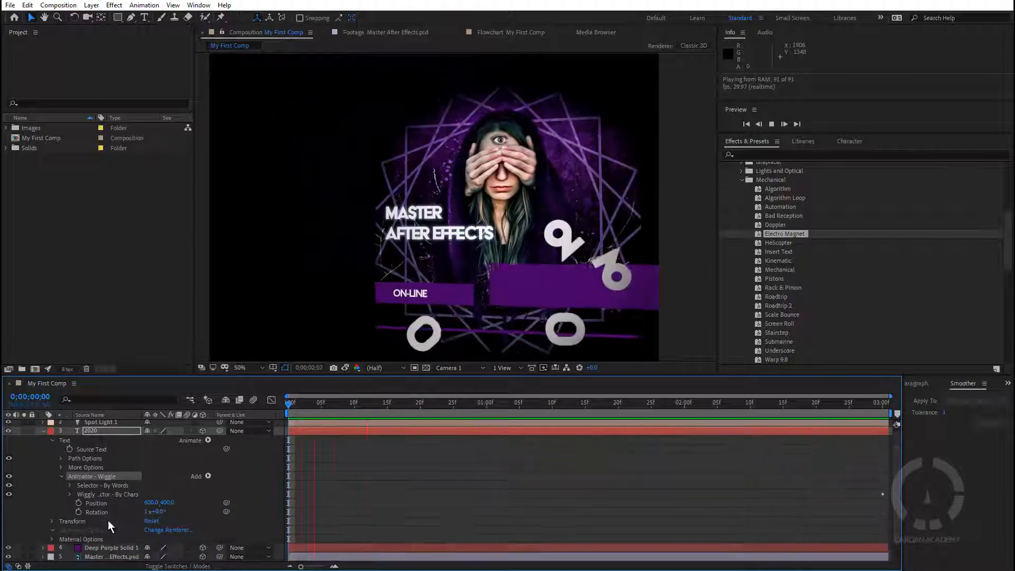
{"action": "left_click", "coordinate": [52, 520]}
{"action": "scroll", "coordinate": [103, 492], "scroll_direction": "down", "scroll_amount": 4}
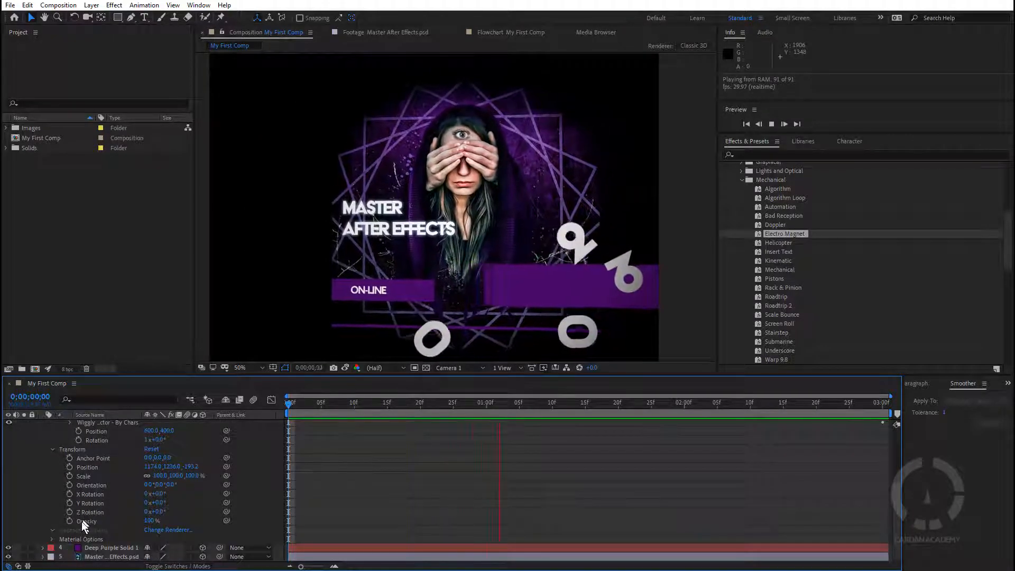
{"action": "scroll", "coordinate": [91, 509], "scroll_direction": "up", "scroll_amount": 5}
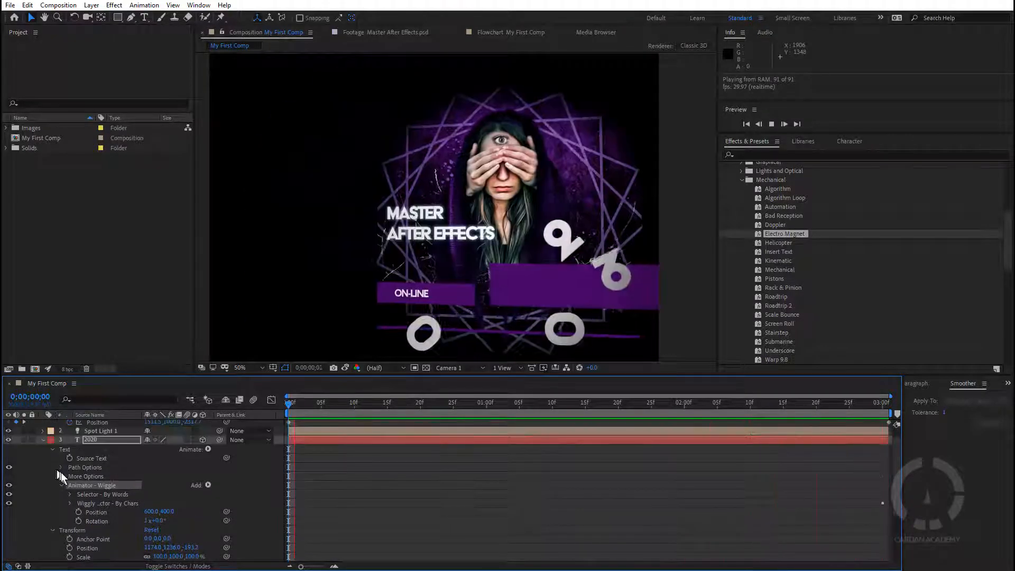
{"action": "left_click", "coordinate": [60, 476]}
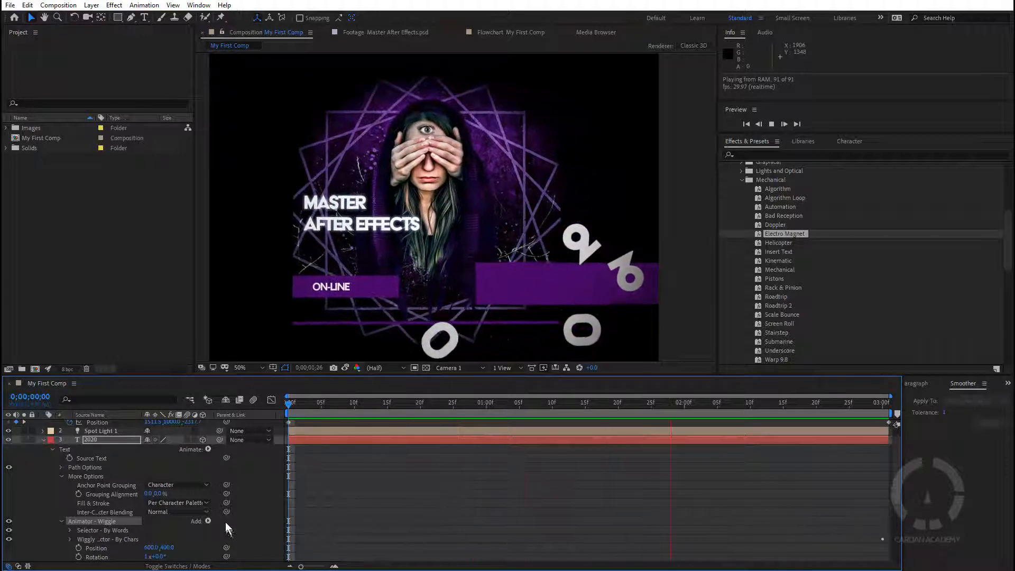
{"action": "scroll", "coordinate": [225, 521], "scroll_direction": "down", "scroll_amount": 1}
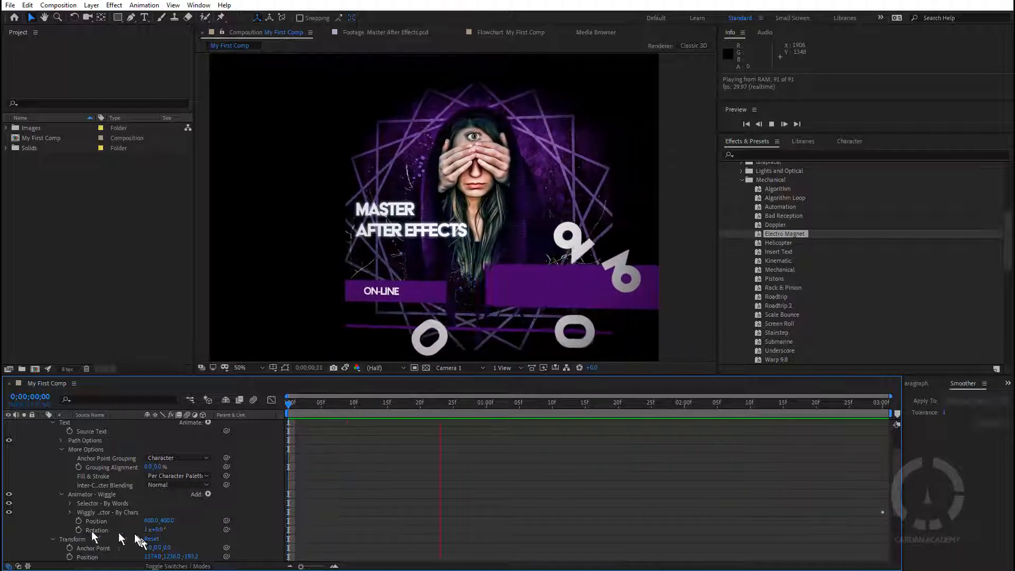
Step: Expand the Wiggly Selector, move its late Spatial Phase keyframe to the composition's start, and stop the preview
{"action": "left_click", "coordinate": [70, 512]}
{"action": "scroll", "coordinate": [69, 513], "scroll_direction": "down", "scroll_amount": 2}
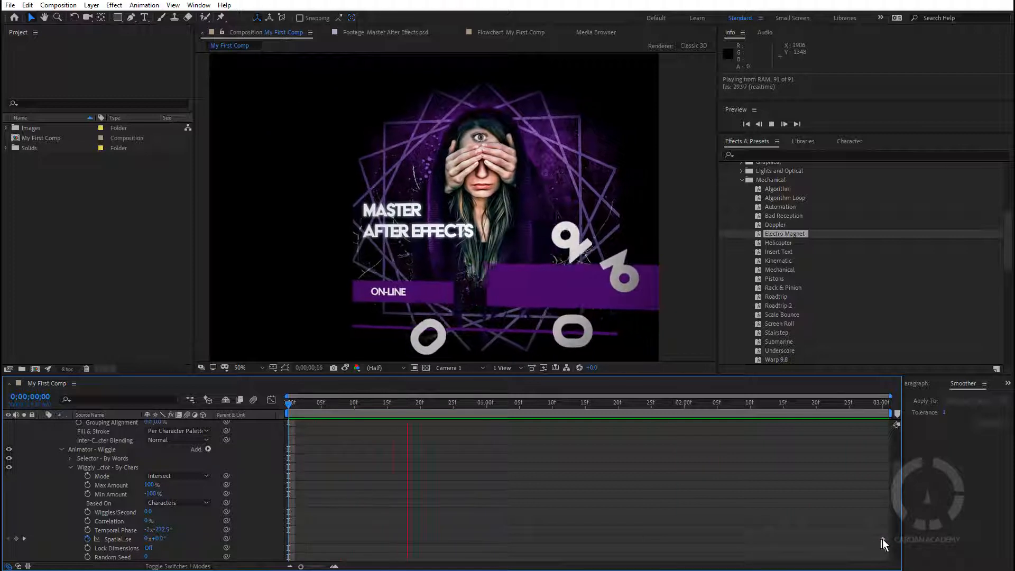
{"action": "left_click_drag", "start_coordinate": [882, 538], "coordinate": [289, 538]}
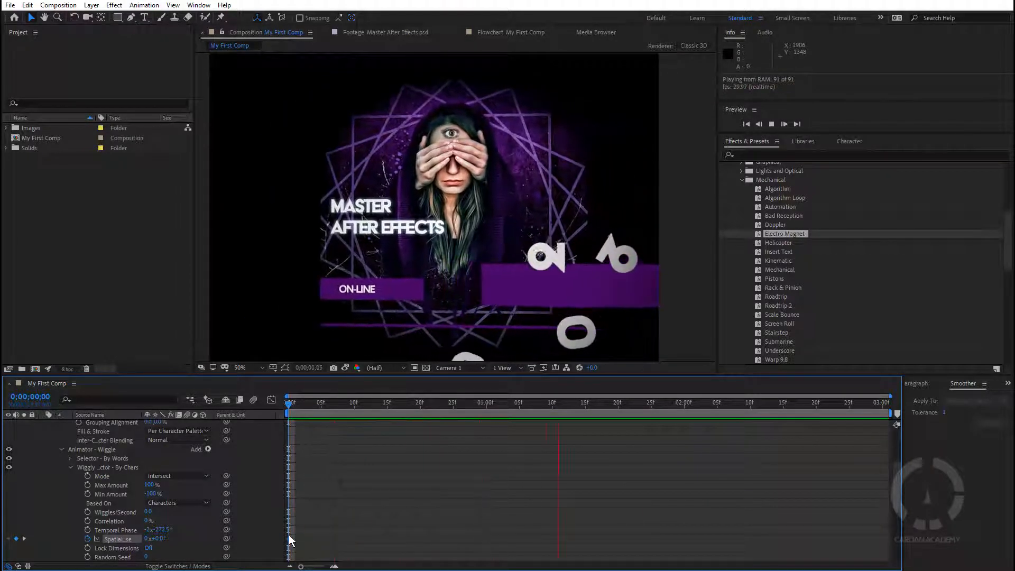
{"action": "mouse_move", "coordinate": [288, 534]}
{"action": "left_mouse_down"}
{"action": "mouse_move", "coordinate": [880, 529]}
{"action": "mouse_move", "coordinate": [290, 532]}
{"action": "left_mouse_up"}
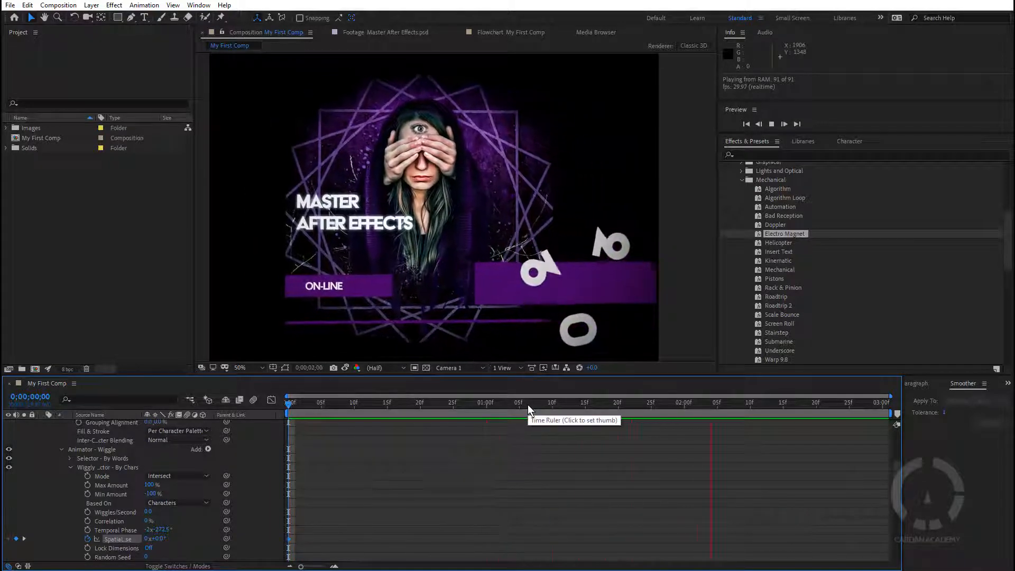
{"action": "key", "text": "space"}
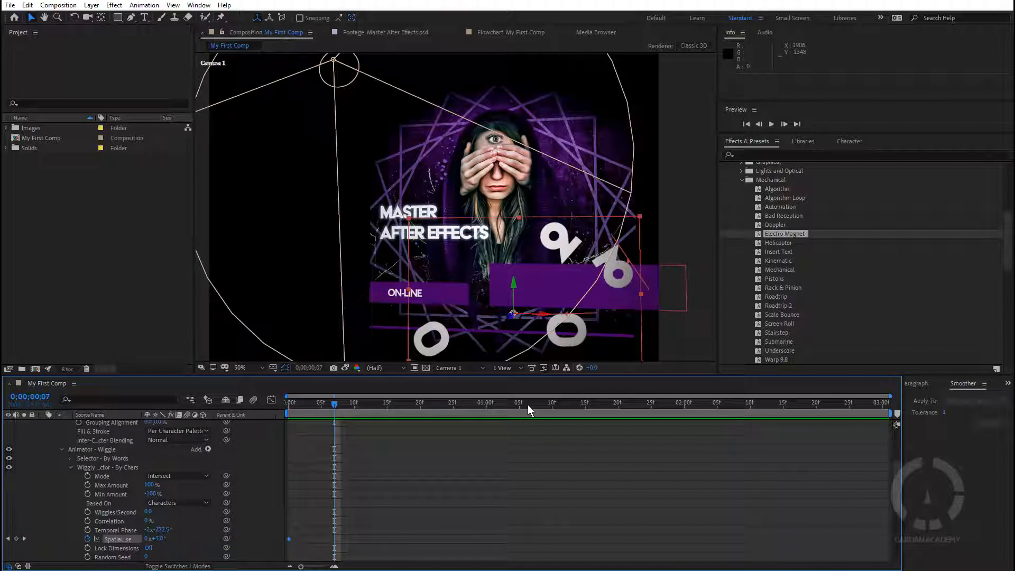
Step: Set the duration of My First Comp to 0;00;10;00 in the composition settings
{"action": "left_click", "coordinate": [67, 6]}
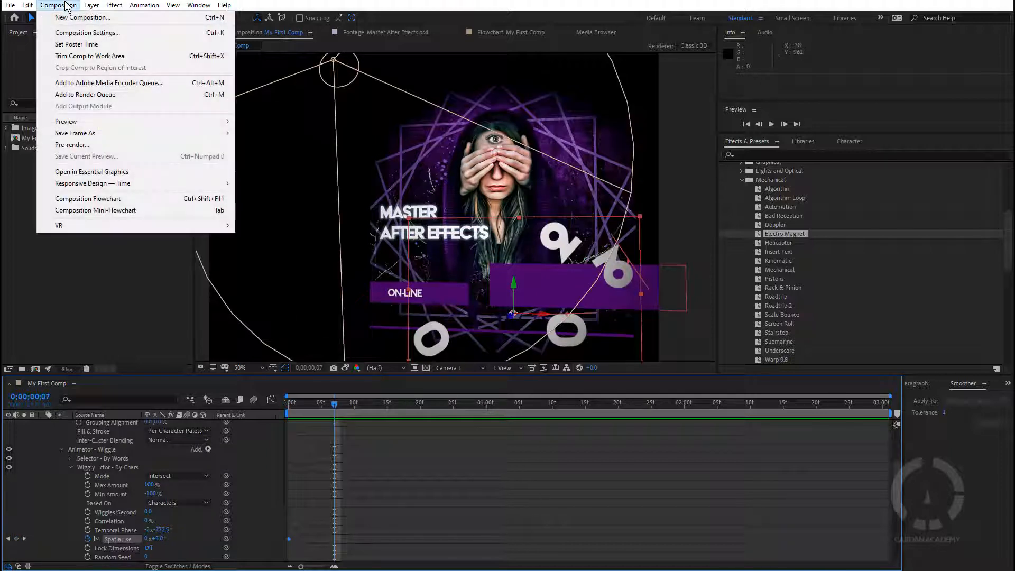
{"action": "left_click", "coordinate": [87, 32]}
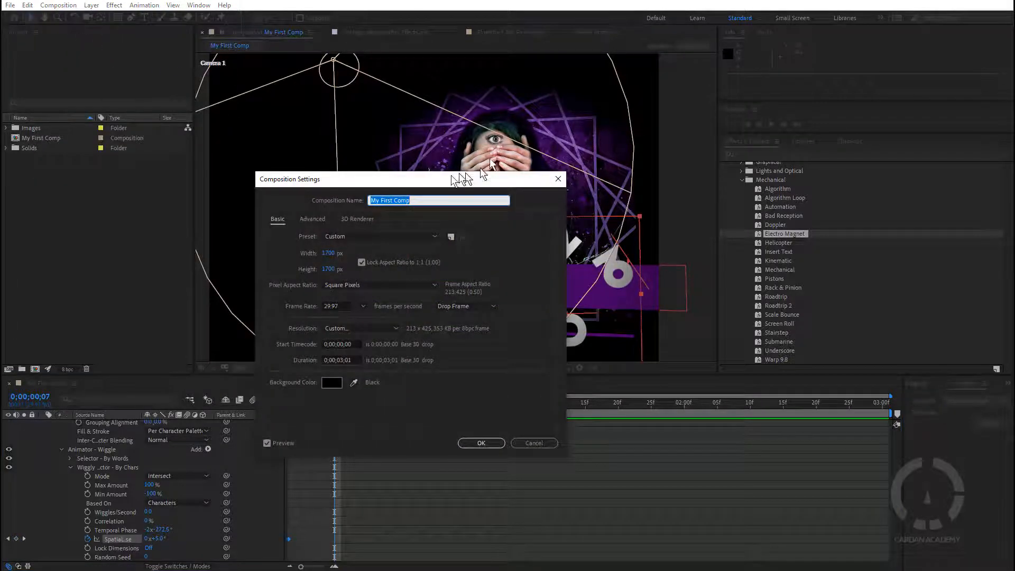
{"action": "left_click_drag", "start_coordinate": [465, 180], "coordinate": [663, 92]}
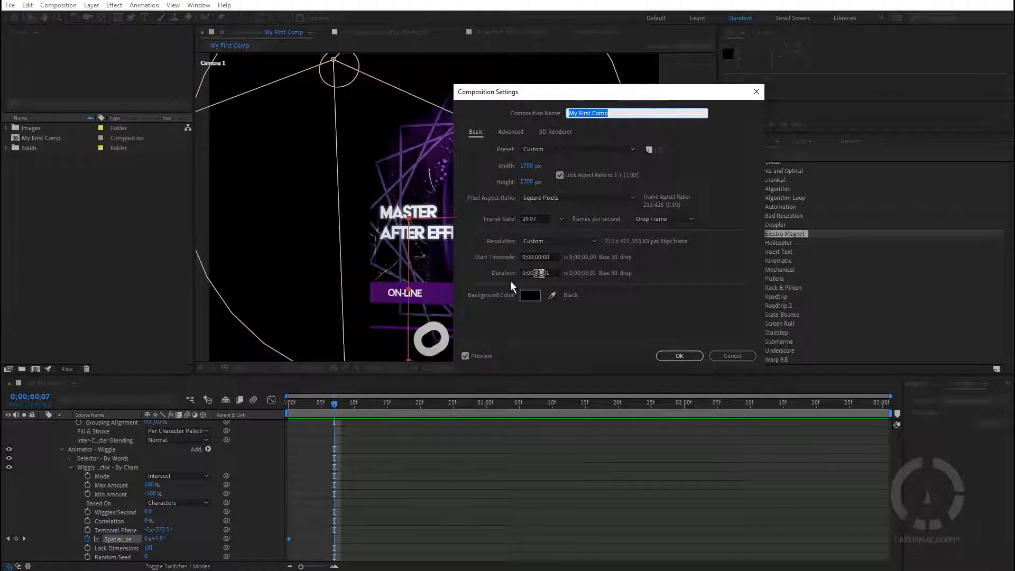
{"action": "left_click", "coordinate": [540, 272]}
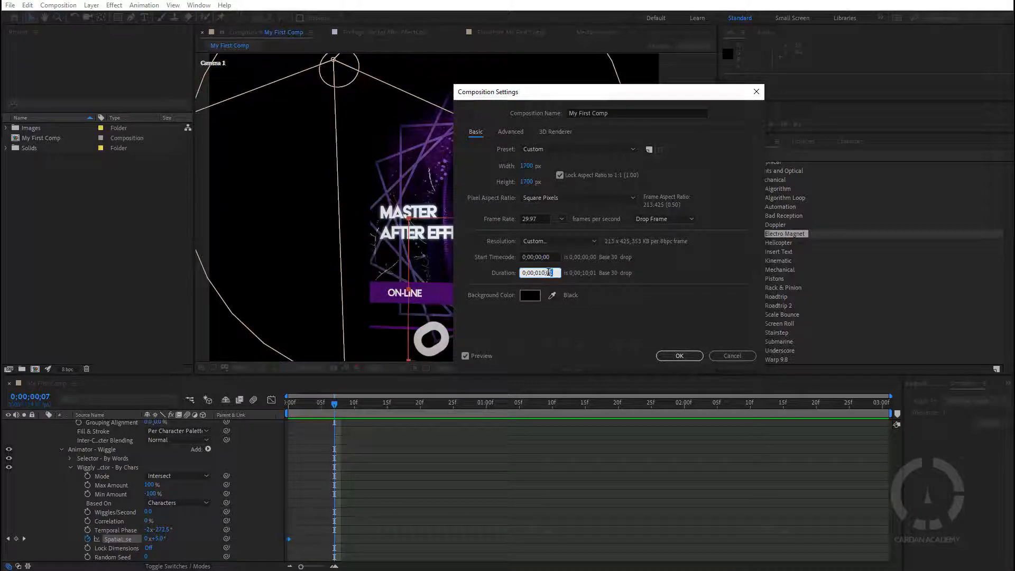
{"action": "type", "text": "0"}
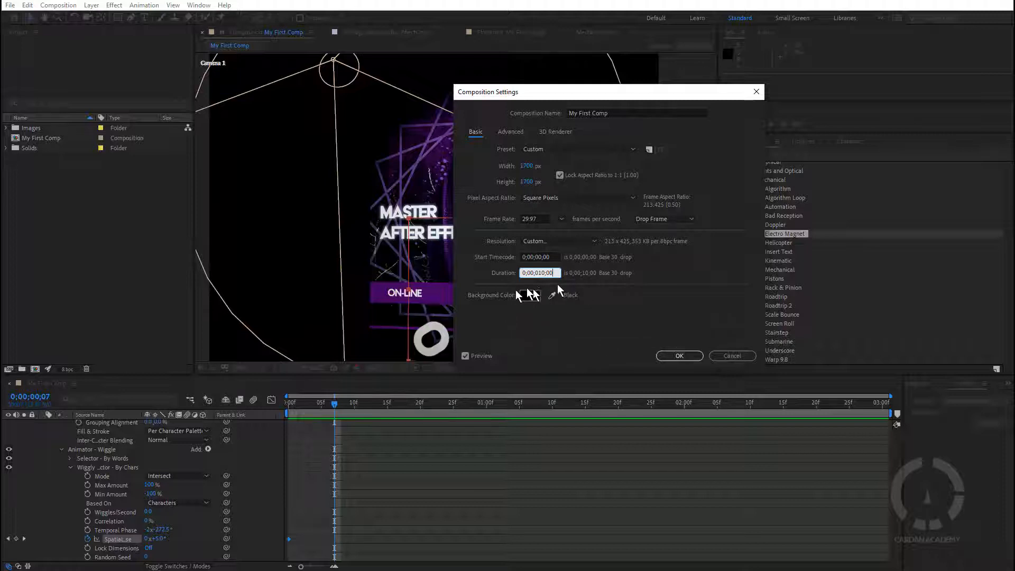
{"action": "left_click", "coordinate": [687, 356]}
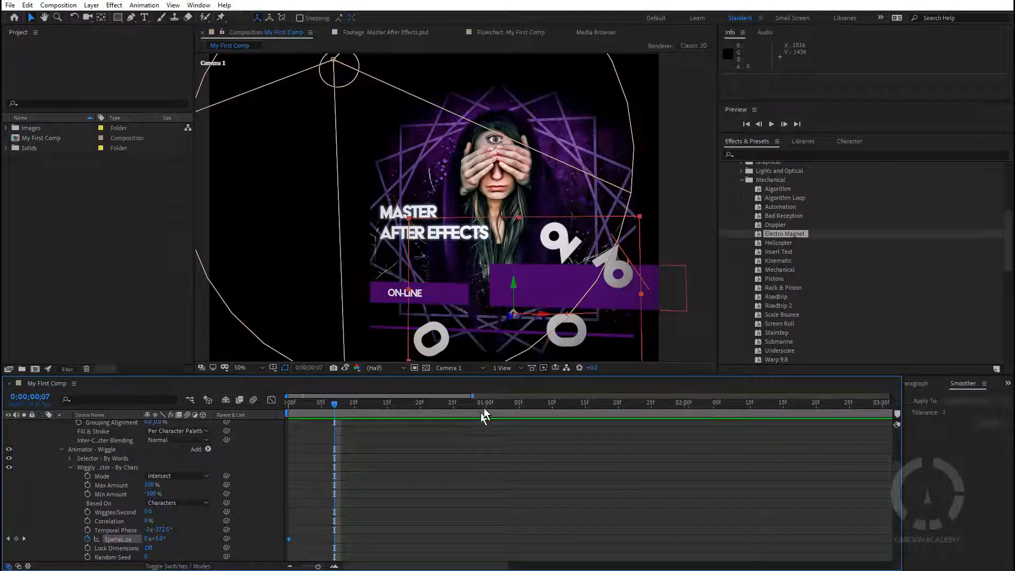
Step: Show the full ten-second timeline and move the last Spatial Phase keyframe to 0;00;03;00
{"action": "left_click_drag", "start_coordinate": [470, 395], "coordinate": [899, 397]}
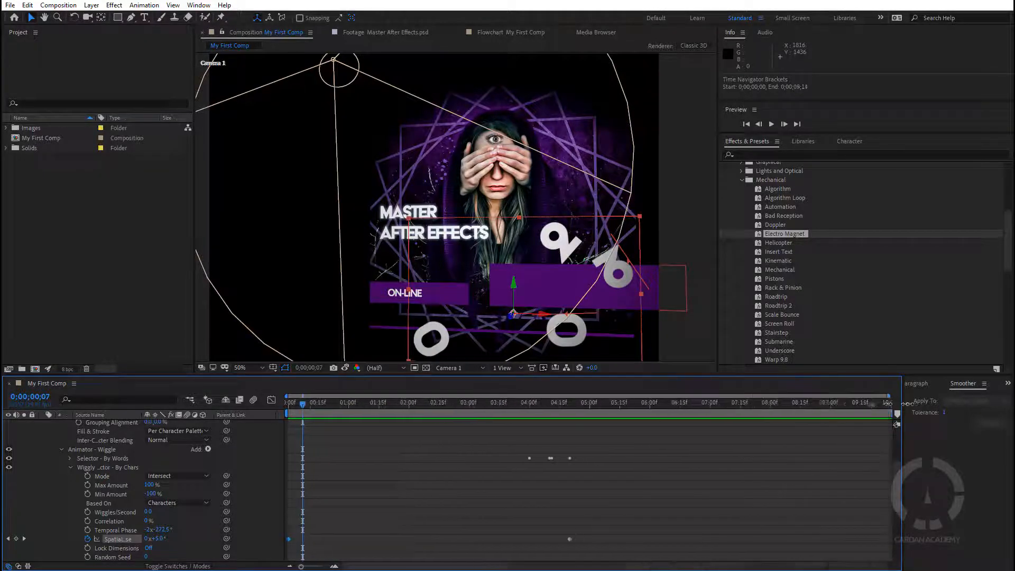
{"action": "left_click", "coordinate": [512, 452]}
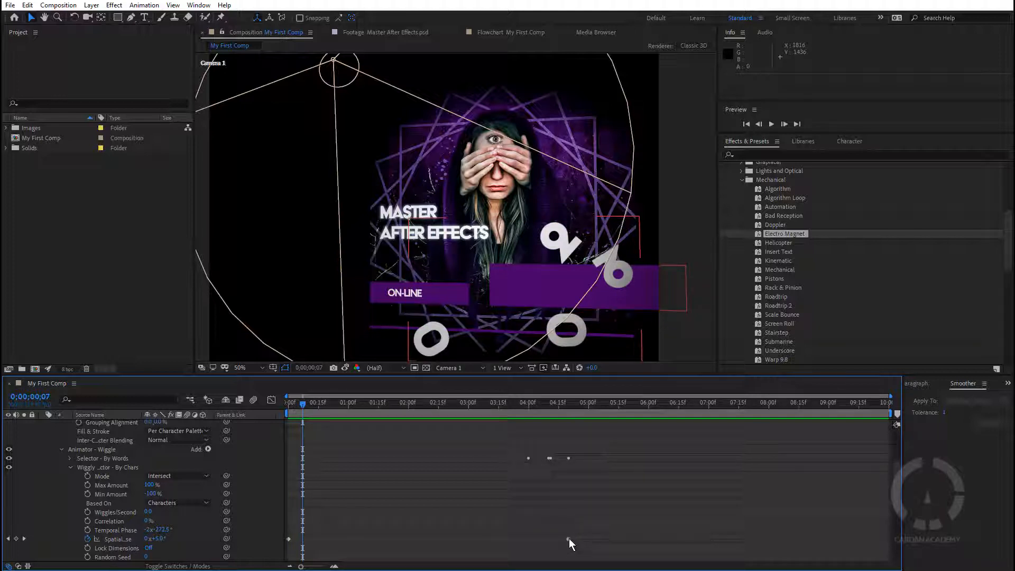
{"action": "left_click", "coordinate": [467, 407]}
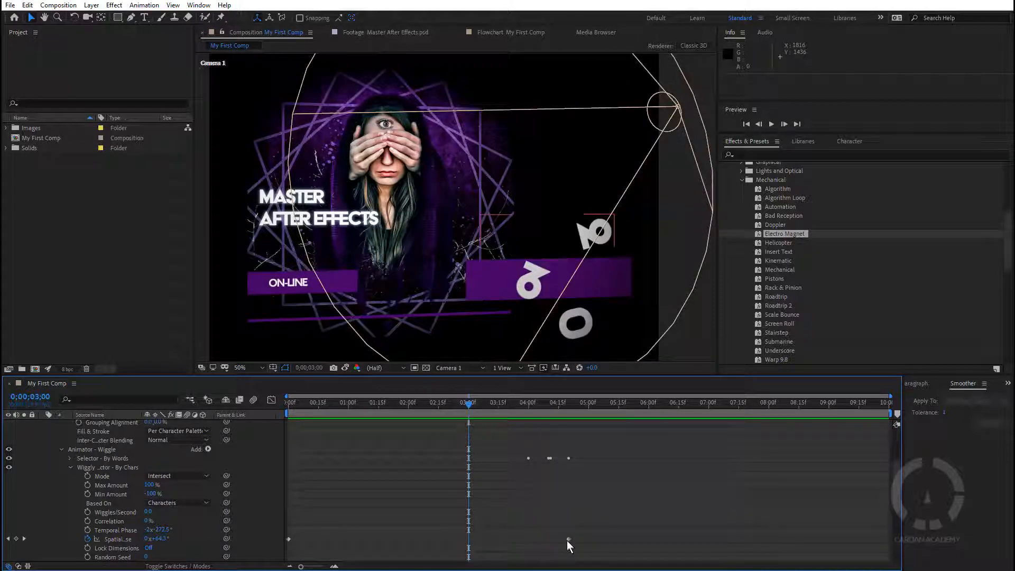
{"action": "left_click_drag", "start_coordinate": [569, 539], "coordinate": [468, 543]}
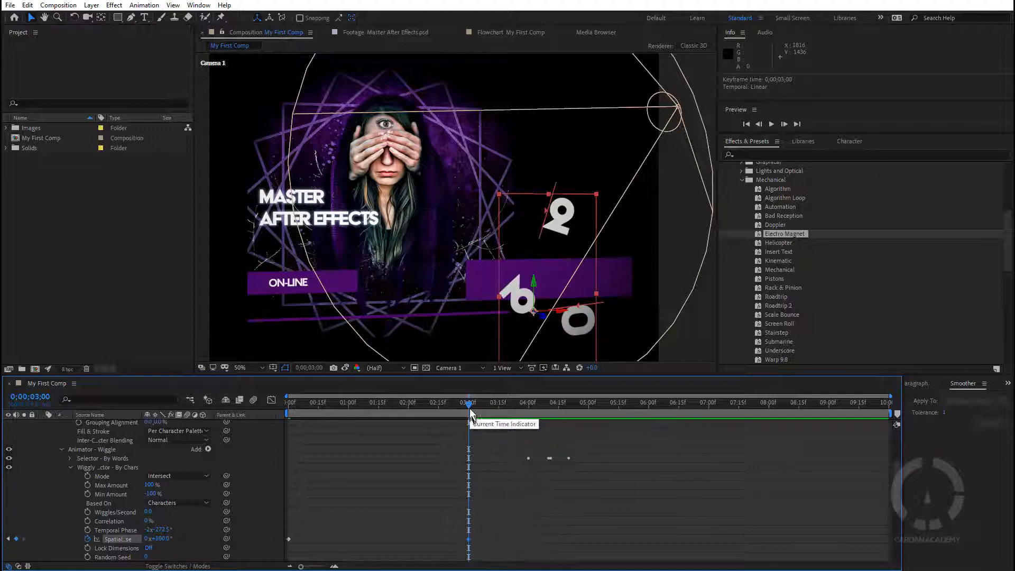
{"action": "mouse_move", "coordinate": [469, 410]}
{"action": "left_mouse_down"}
{"action": "mouse_move", "coordinate": [264, 413]}
{"action": "mouse_move", "coordinate": [474, 423]}
{"action": "mouse_move", "coordinate": [465, 424]}
{"action": "left_mouse_up"}
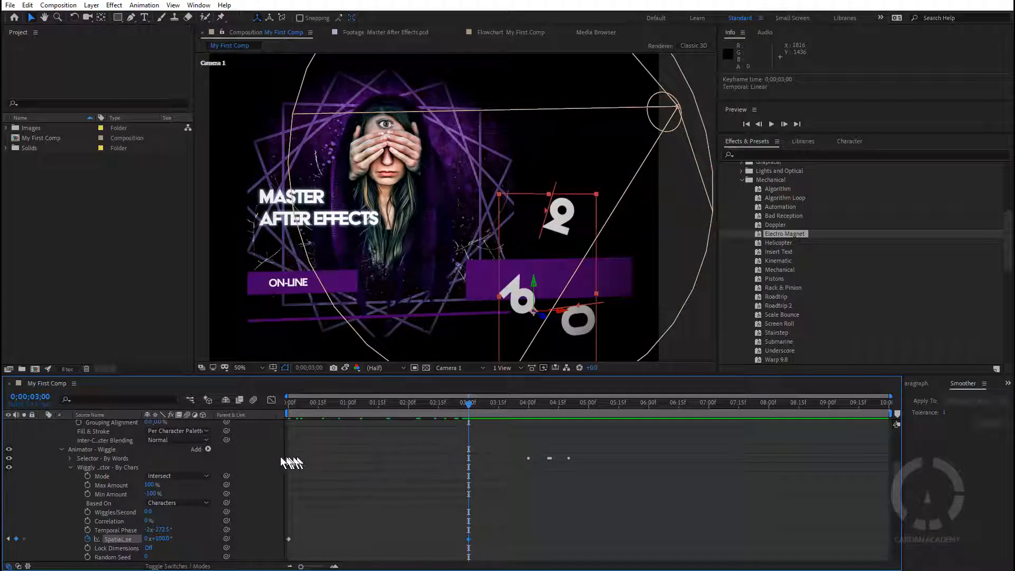
Step: Shift all of Selector - By Words' Offset keyframes so the last falls at 0;00;03;00, and shorten the work area to 0;00;03;01
{"action": "left_click", "coordinate": [70, 458]}
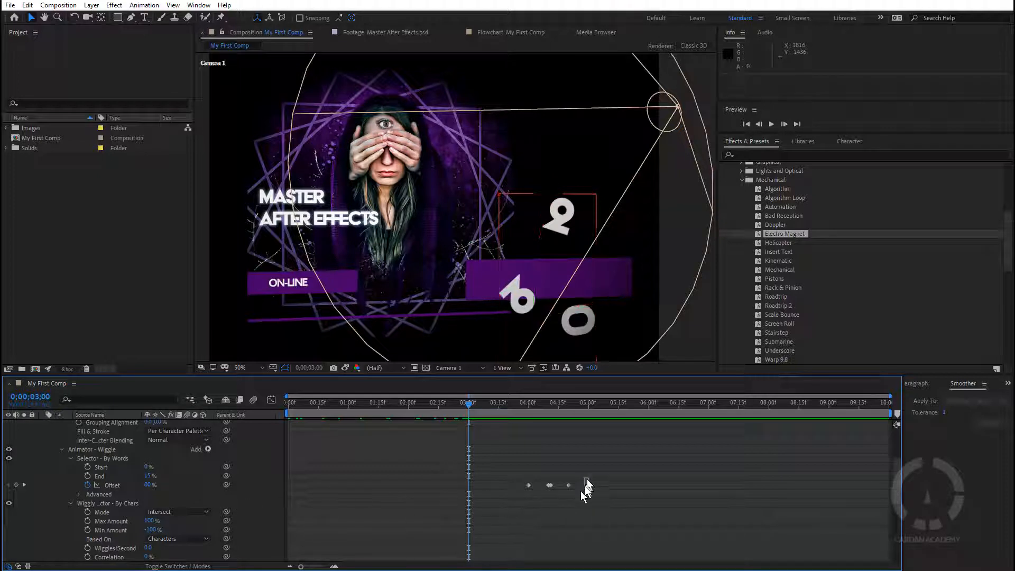
{"action": "left_click_drag", "start_coordinate": [588, 478], "coordinate": [505, 499]}
{"action": "left_click_drag", "start_coordinate": [569, 485], "coordinate": [469, 489]}
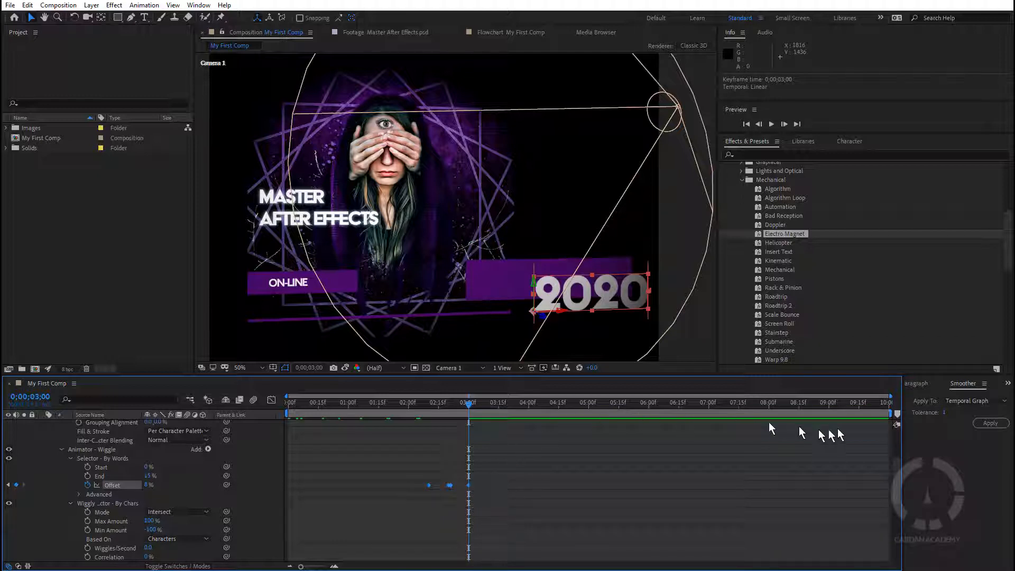
{"action": "left_click_drag", "start_coordinate": [893, 414], "coordinate": [477, 429]}
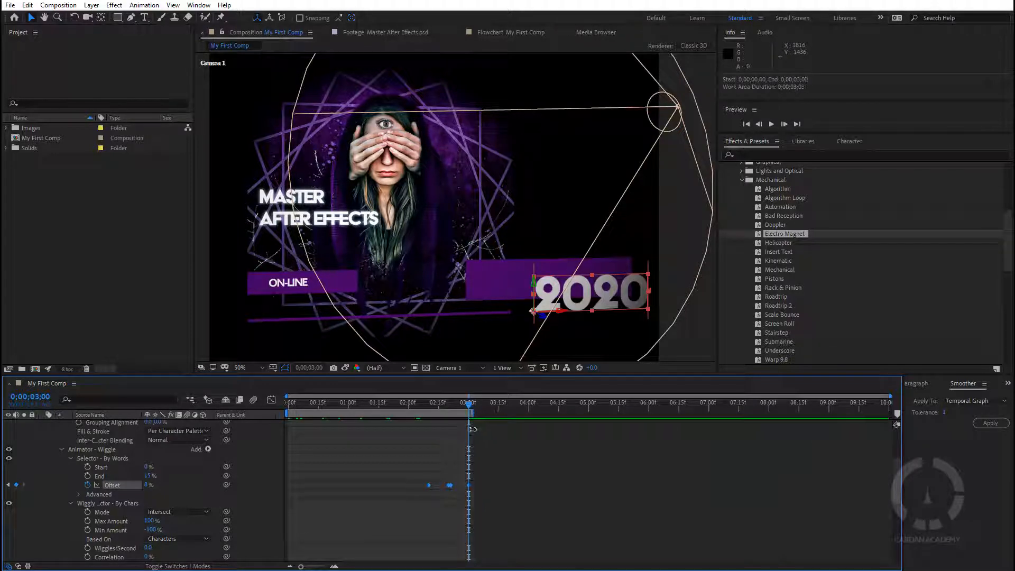
Step: Trim My First Comp to its three-second work area
{"action": "right_click", "coordinate": [448, 412]}
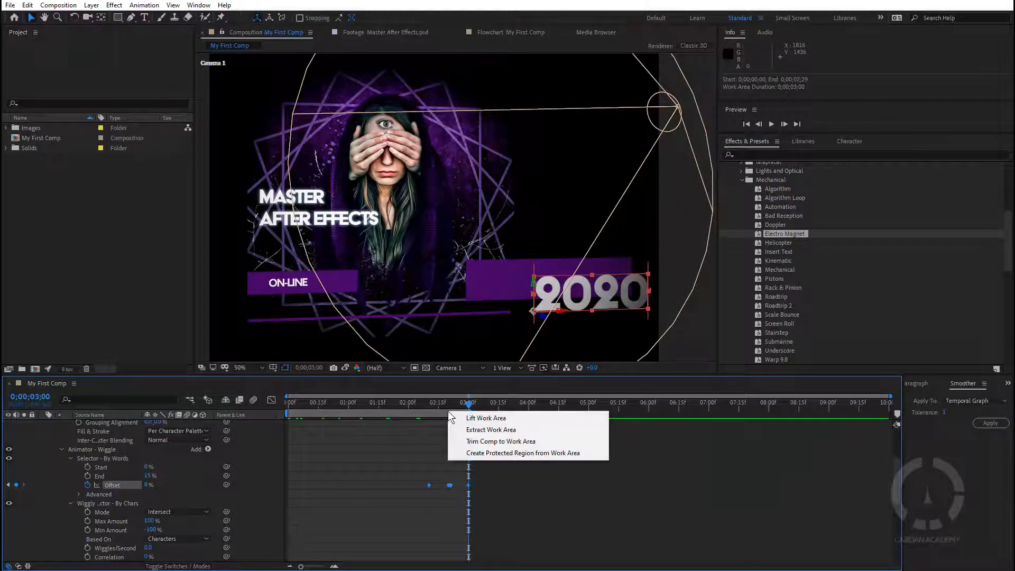
{"action": "left_click", "coordinate": [498, 442]}
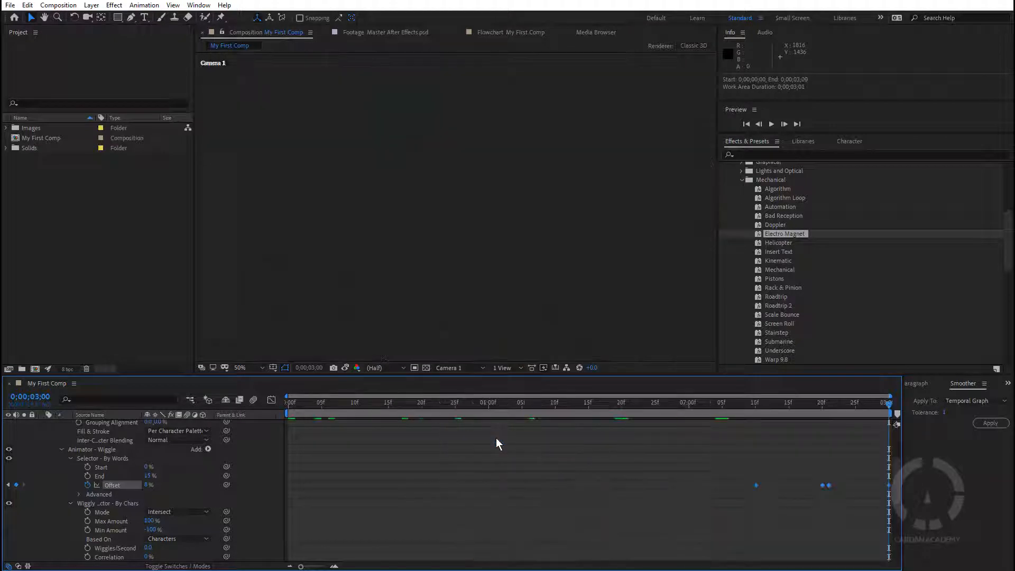
Step: Scrub through the trimmed composition and preview the 2020 text animation from the start
{"action": "left_click", "coordinate": [530, 404]}
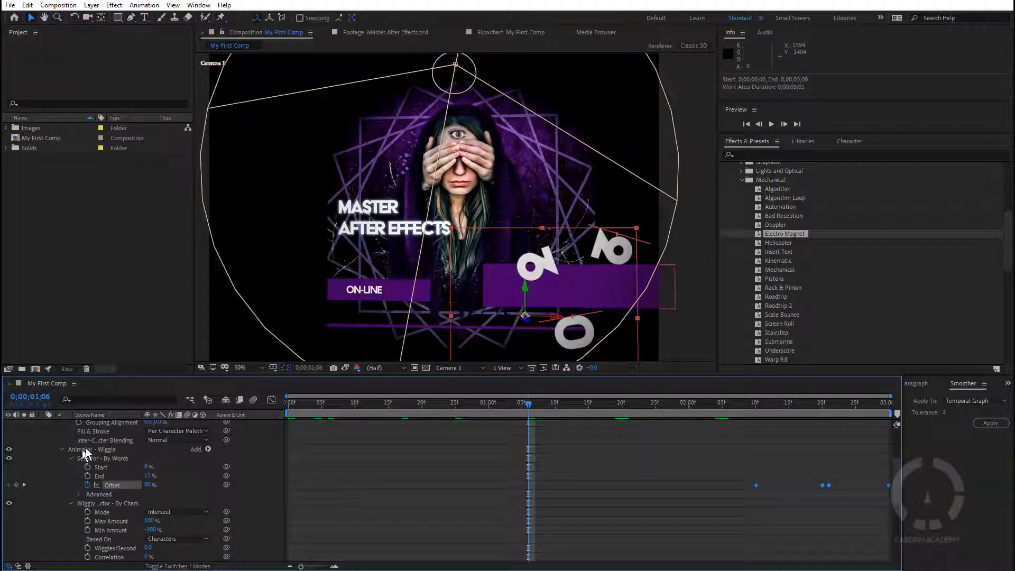
{"action": "scroll", "coordinate": [148, 501], "scroll_direction": "up", "scroll_amount": 3}
{"action": "scroll", "coordinate": [148, 501], "scroll_direction": "down", "scroll_amount": 3}
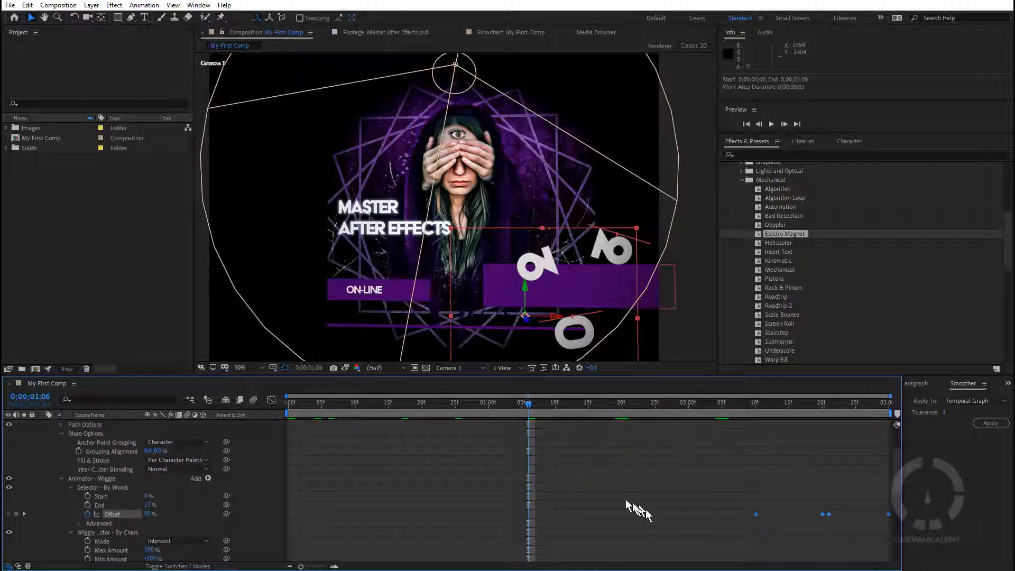
{"action": "left_click_drag", "start_coordinate": [528, 408], "coordinate": [677, 443]}
{"action": "left_click_drag", "start_coordinate": [805, 447], "coordinate": [275, 448]}
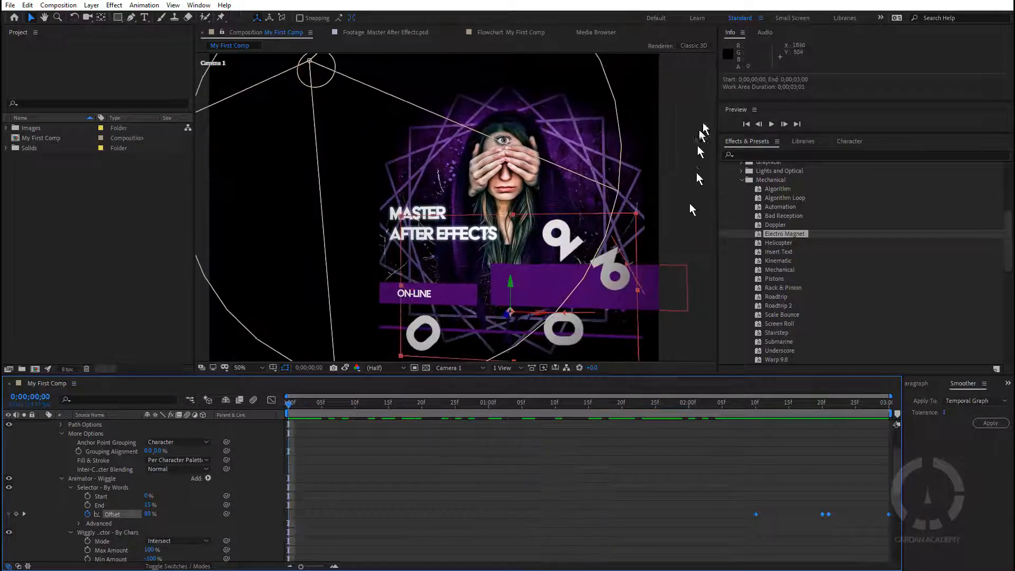
{"action": "left_click", "coordinate": [771, 124]}
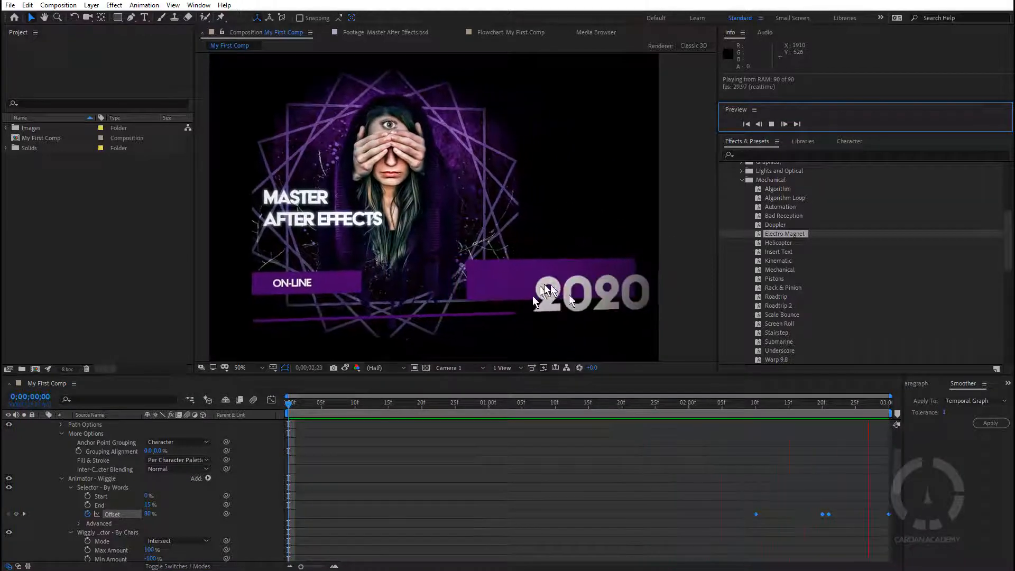
{"action": "left_click", "coordinate": [550, 405]}
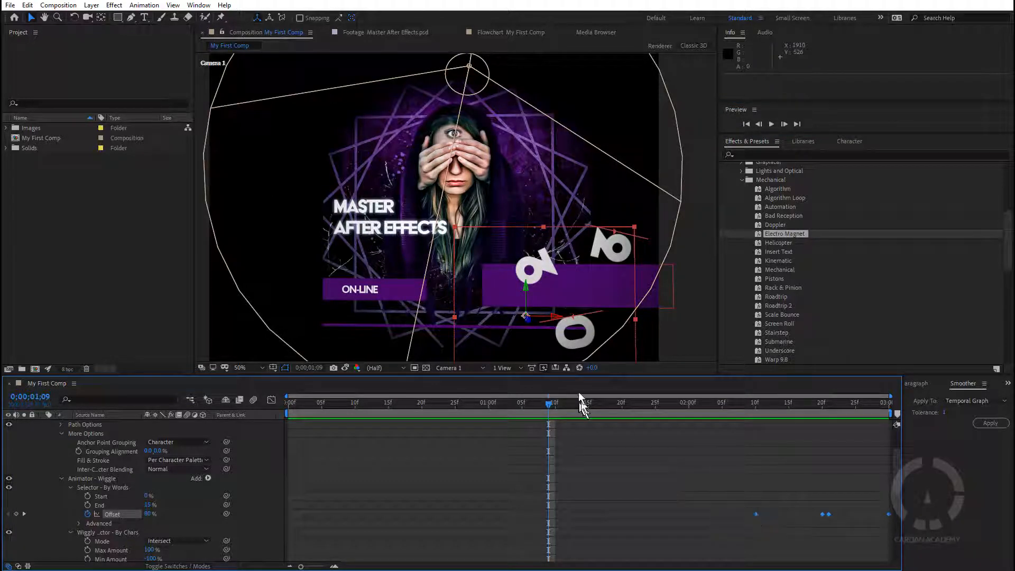
Step: Move the first two Offset keyframes to the composition's start and 0;00;00;10, and the third one to 0;00;02;00
{"action": "left_click_drag", "start_coordinate": [547, 404], "coordinate": [823, 452]}
{"action": "left_click_drag", "start_coordinate": [740, 503], "coordinate": [785, 516]}
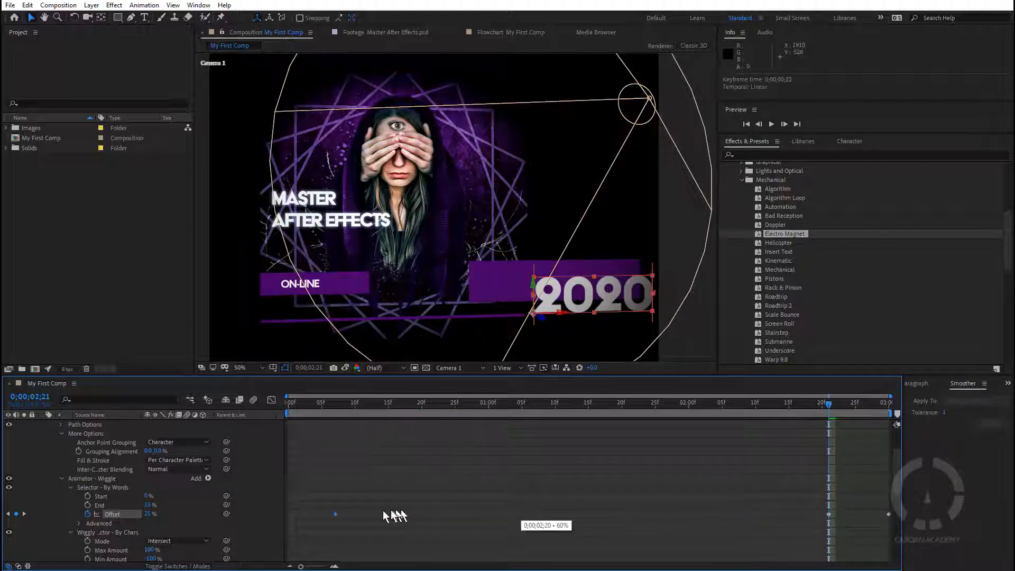
{"action": "left_click_drag", "start_coordinate": [321, 418], "coordinate": [688, 453]}
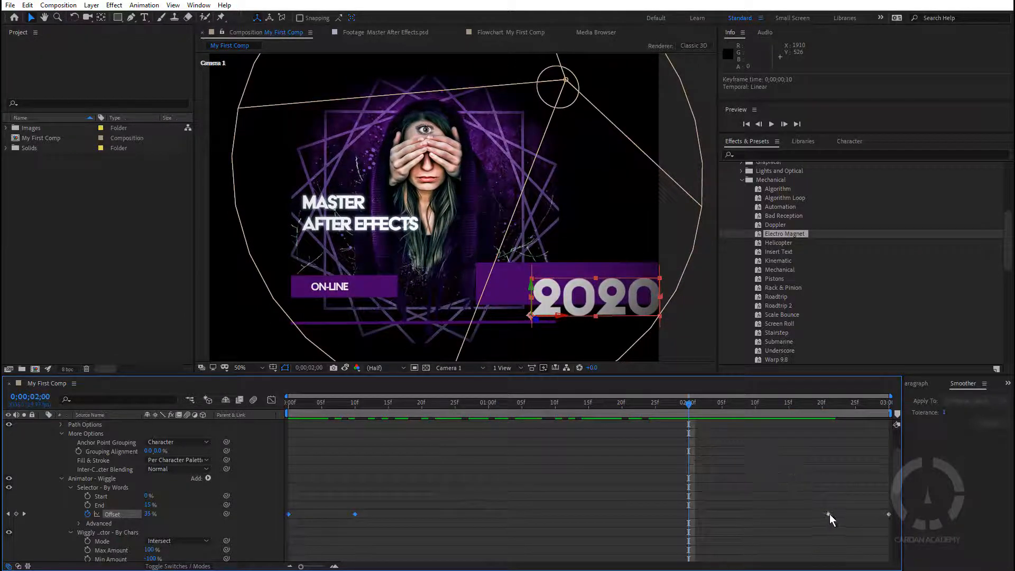
{"action": "left_click_drag", "start_coordinate": [829, 514], "coordinate": [863, 514]}
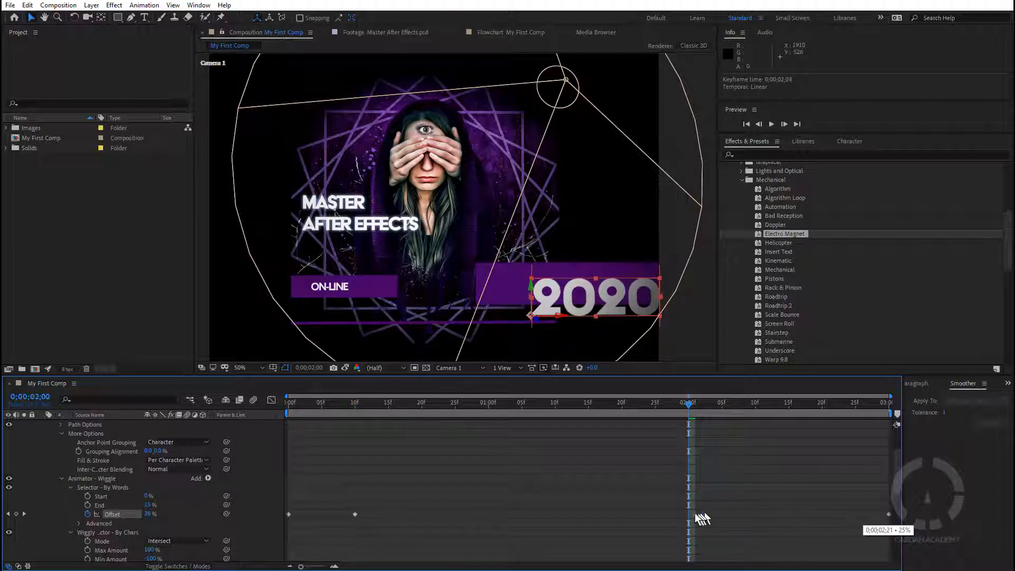
Step: Check the new timing, move the third Offset keyframe to 0;00;02;29 and remove the one at 0;00;03;00
{"action": "key", "text": "space"}
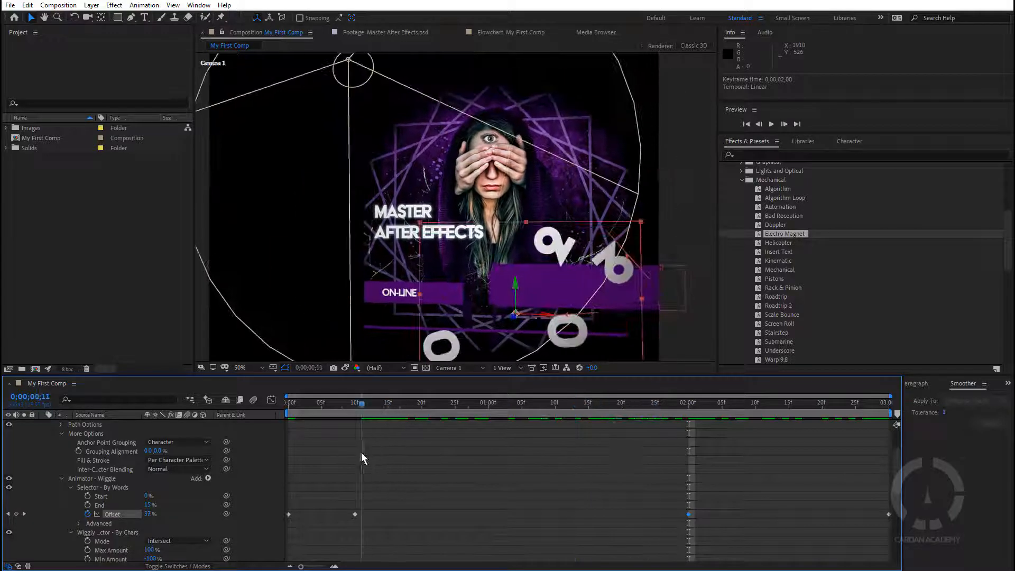
{"action": "left_click_drag", "start_coordinate": [616, 444], "coordinate": [695, 445]}
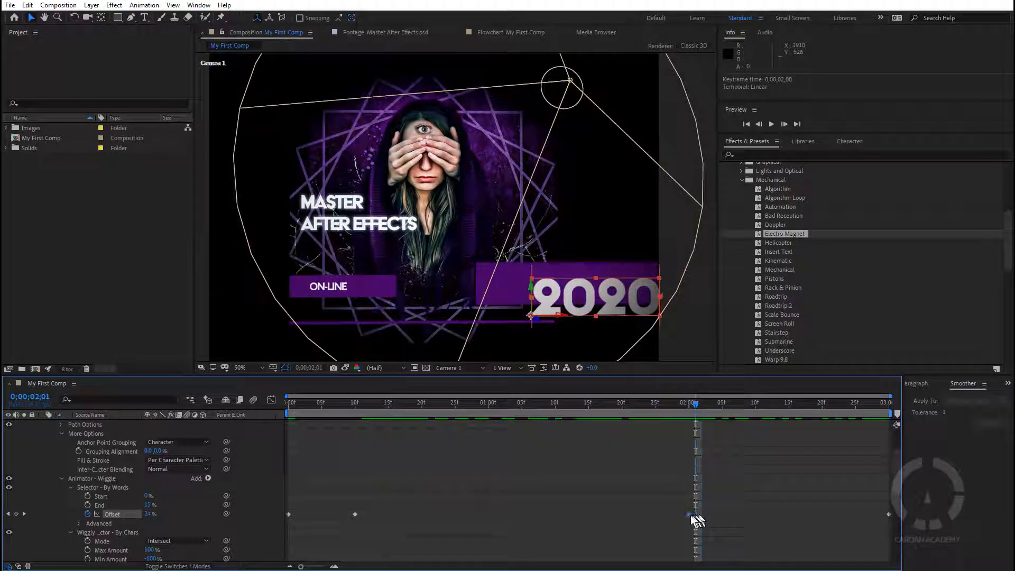
{"action": "left_click_drag", "start_coordinate": [690, 519], "coordinate": [793, 523]}
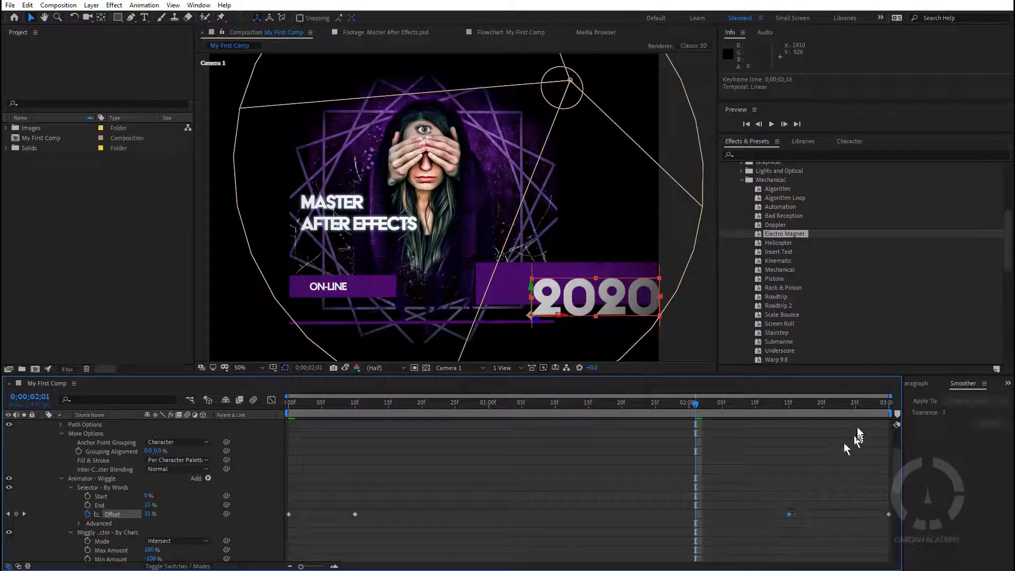
{"action": "left_click_drag", "start_coordinate": [845, 411], "coordinate": [903, 413]}
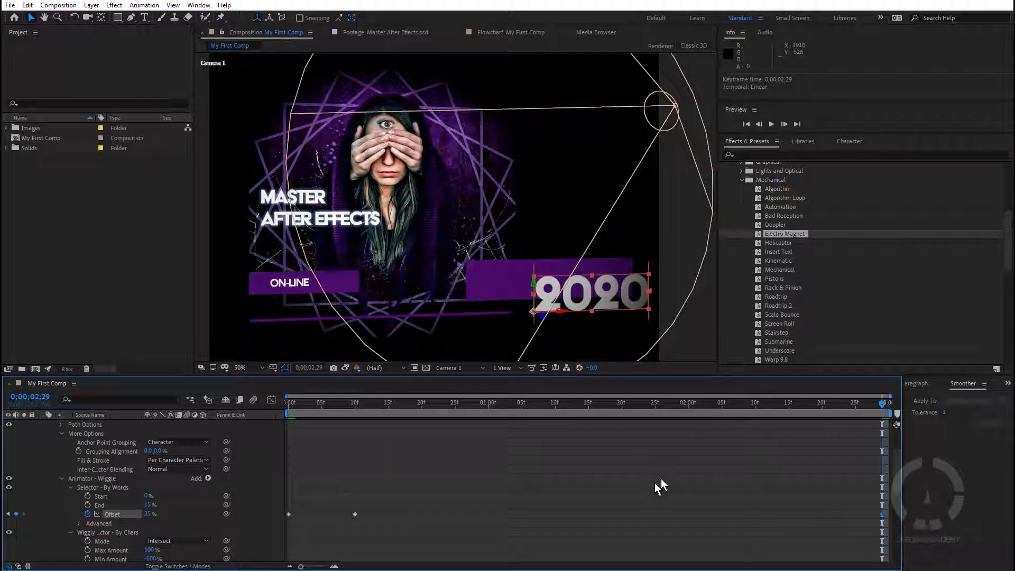
Step: Try the last Spatial Phase keyframe at 0;00;01;14 and preview the animation from the composition's start
{"action": "scroll", "coordinate": [728, 444], "scroll_direction": "down", "scroll_amount": 5}
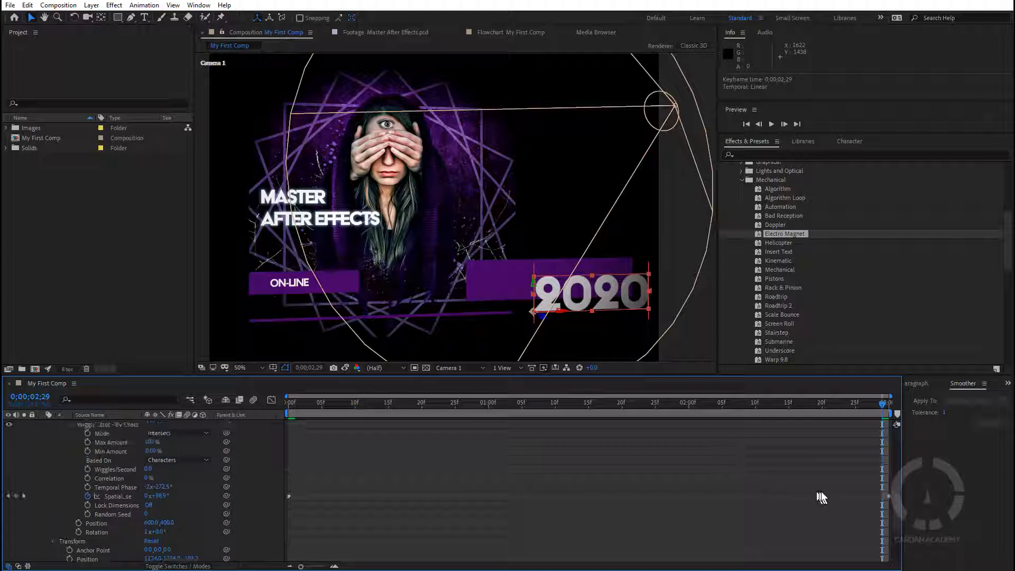
{"action": "scroll", "coordinate": [846, 508], "scroll_direction": "up", "scroll_amount": 3}
{"action": "left_click_drag", "start_coordinate": [889, 521], "coordinate": [690, 527]}
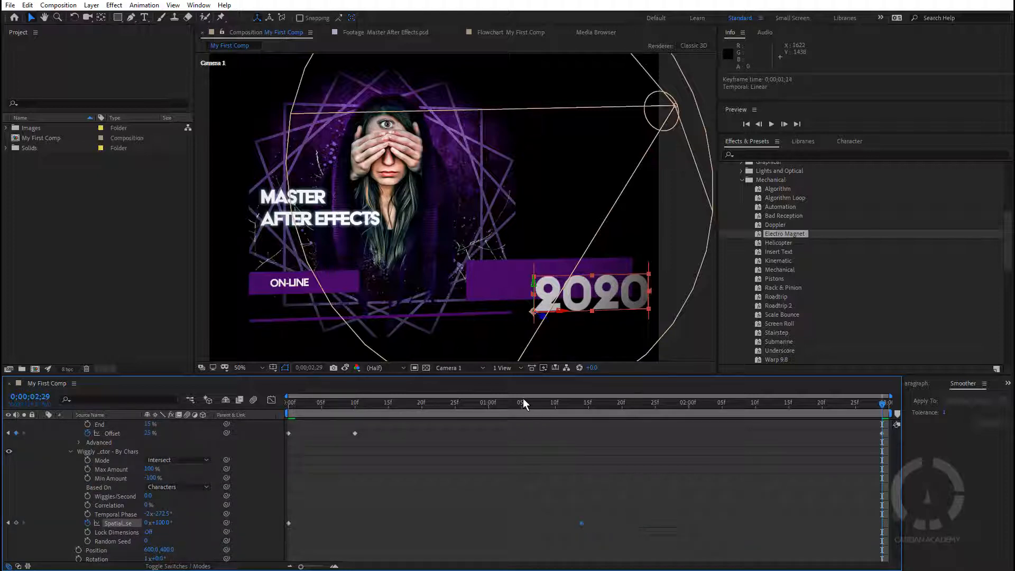
{"action": "key", "text": "space"}
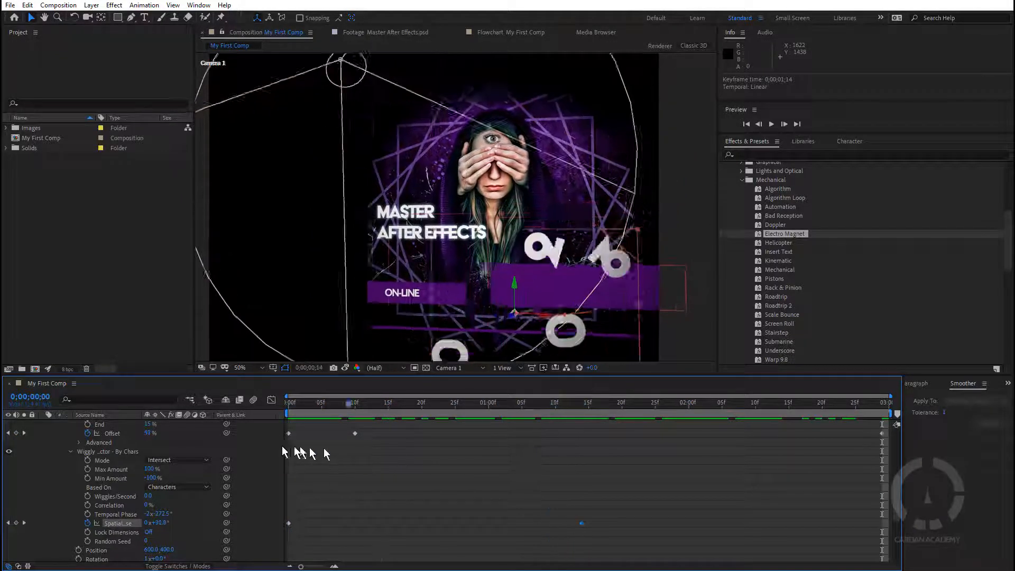
{"action": "key", "text": "space"}
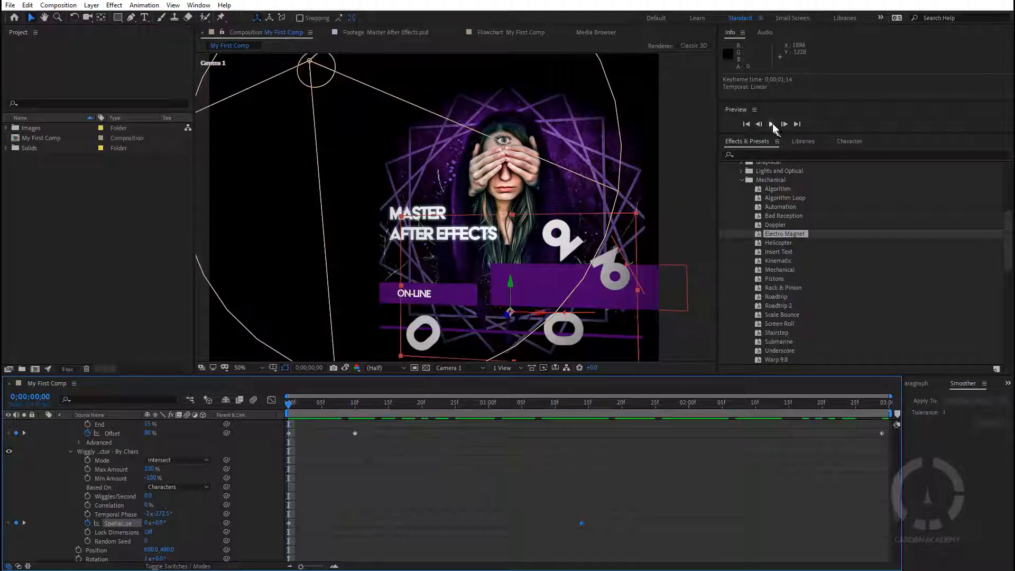
{"action": "left_click", "coordinate": [771, 124]}
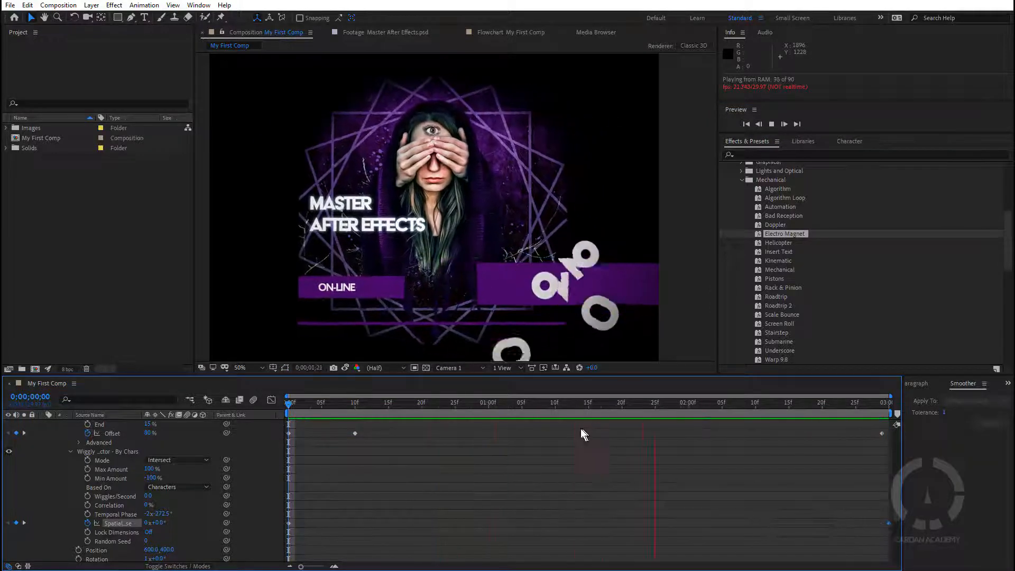
Step: While the preview plays, try the middle Offset keyframe at 0;00;01;05 with the last one just after it
{"action": "scroll", "coordinate": [688, 454], "scroll_direction": "up", "scroll_amount": 2}
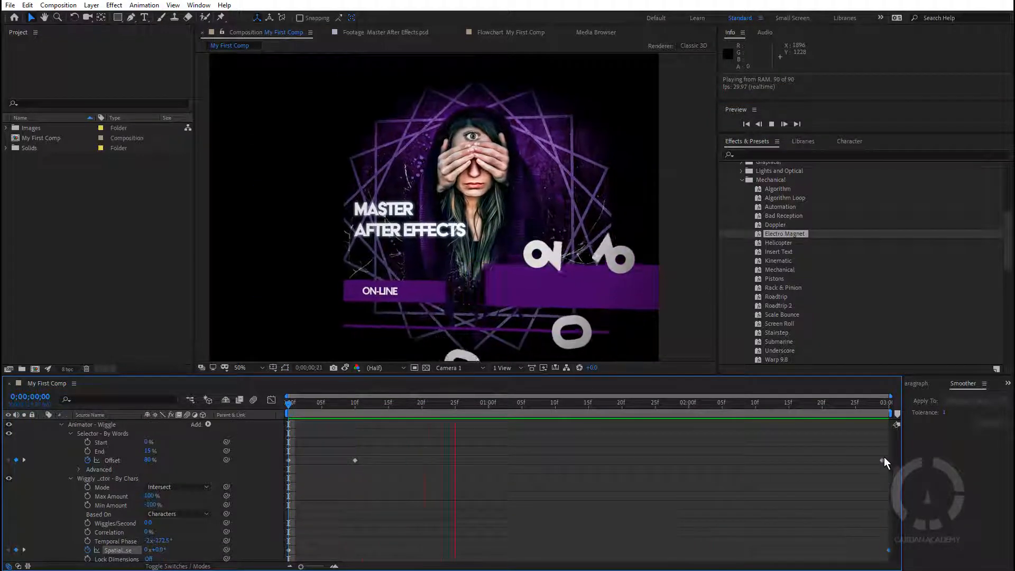
{"action": "left_click_drag", "start_coordinate": [881, 461], "coordinate": [595, 467]}
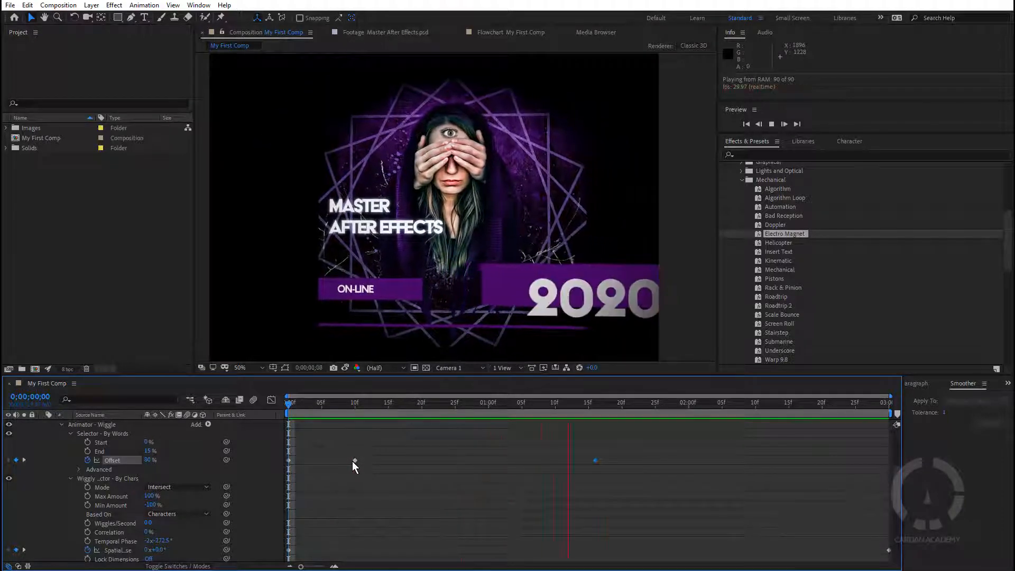
{"action": "left_click_drag", "start_coordinate": [352, 461], "coordinate": [521, 461]}
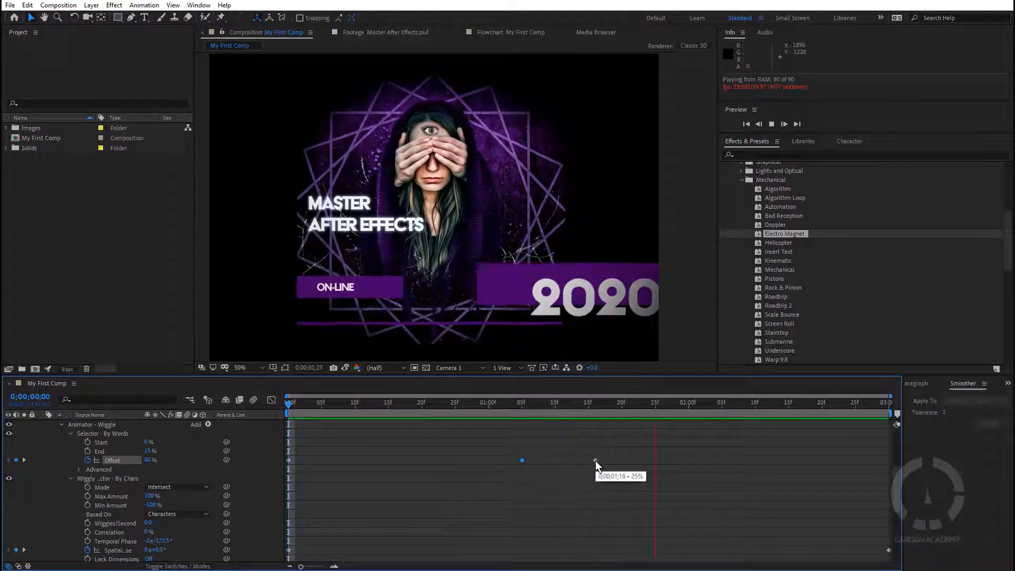
{"action": "left_click_drag", "start_coordinate": [595, 461], "coordinate": [535, 461]}
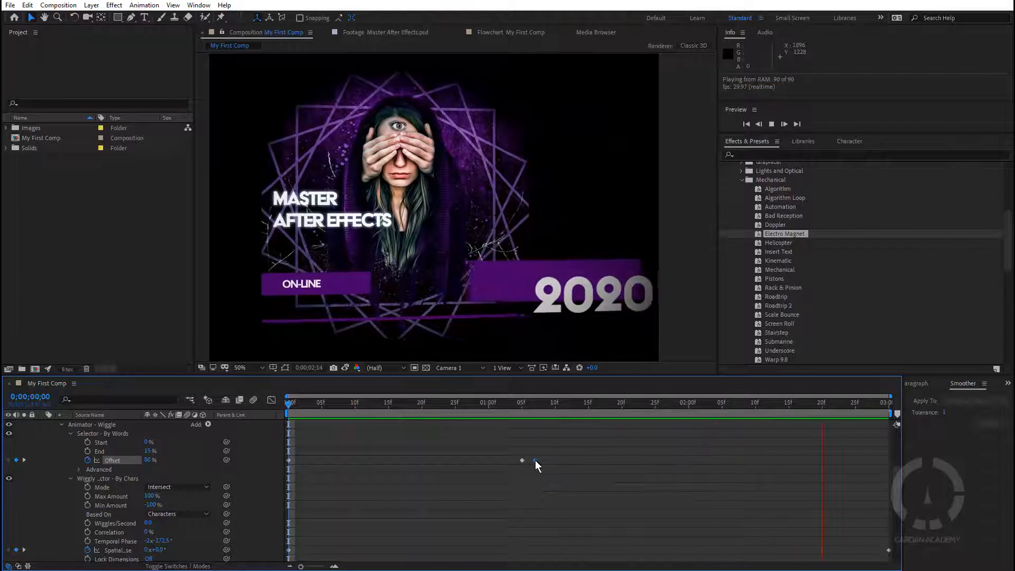
Step: Move the last Offset keyframe to 0;00;03;00 and the middle one to 0;00;00;25
{"action": "left_click_drag", "start_coordinate": [535, 459], "coordinate": [886, 465]}
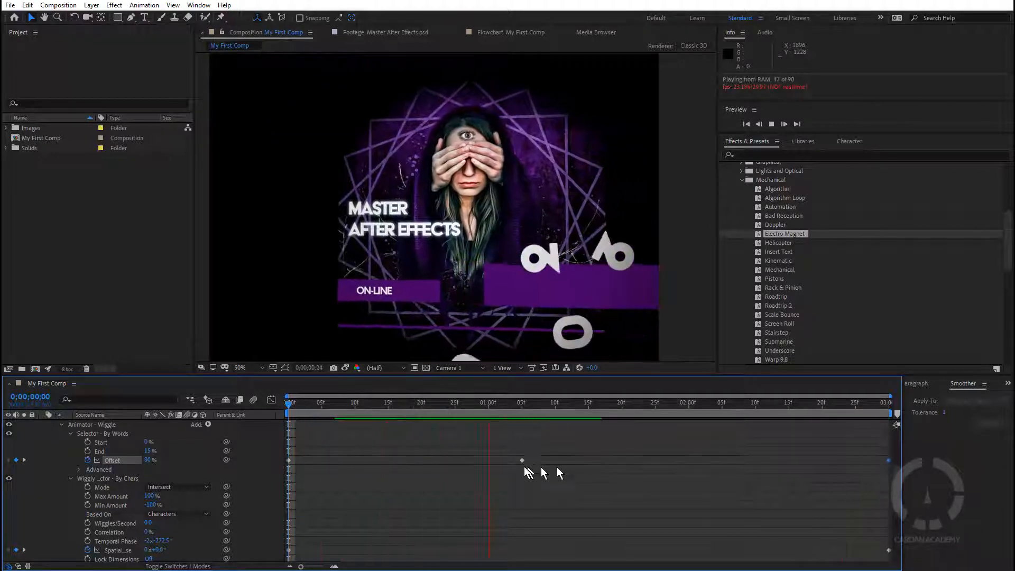
{"action": "left_click_drag", "start_coordinate": [522, 460], "coordinate": [563, 461]}
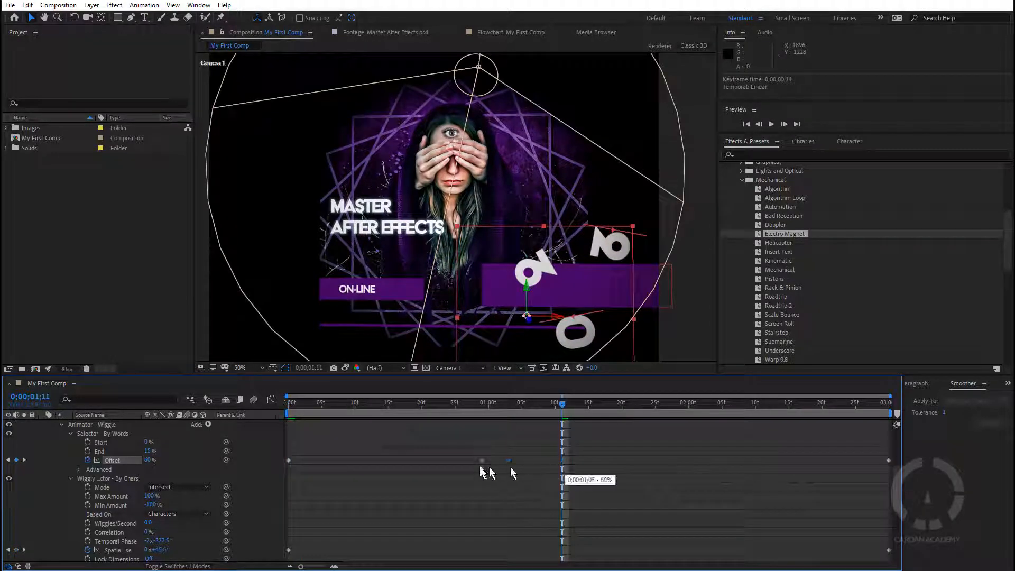
{"action": "left_click_drag", "start_coordinate": [455, 468], "coordinate": [456, 468]}
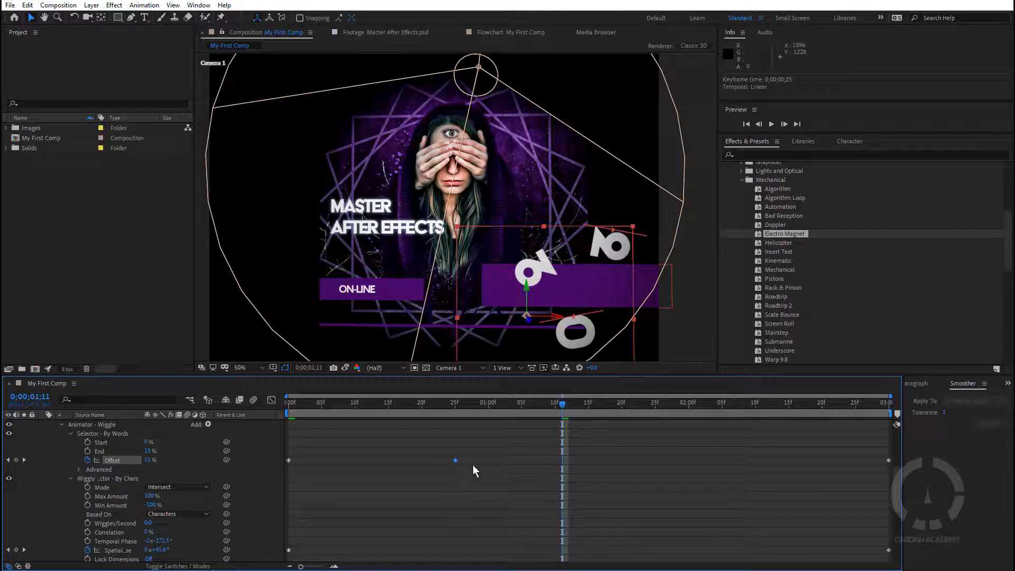
{"action": "left_click", "coordinate": [271, 400]}
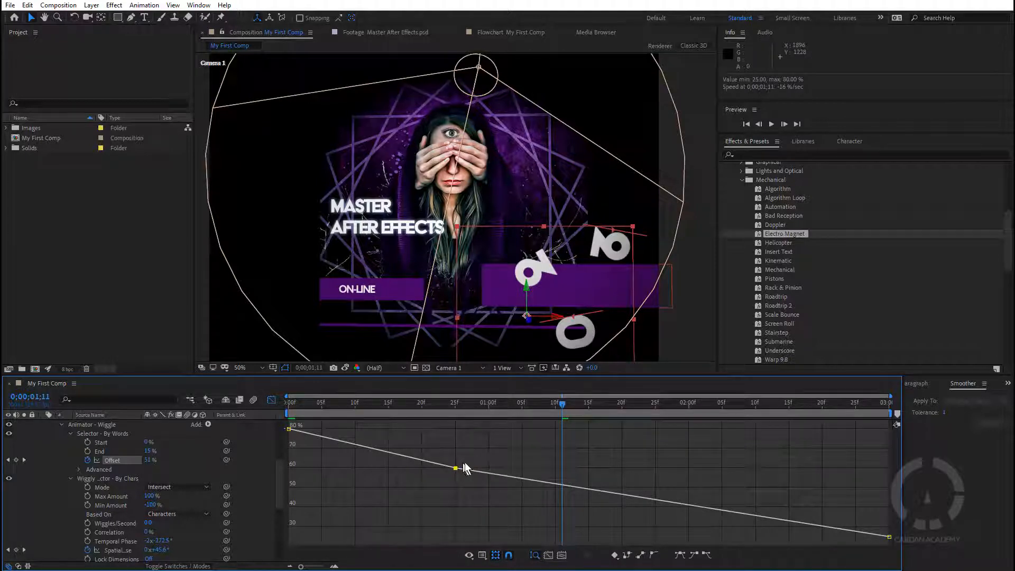
{"action": "left_click", "coordinate": [271, 401]}
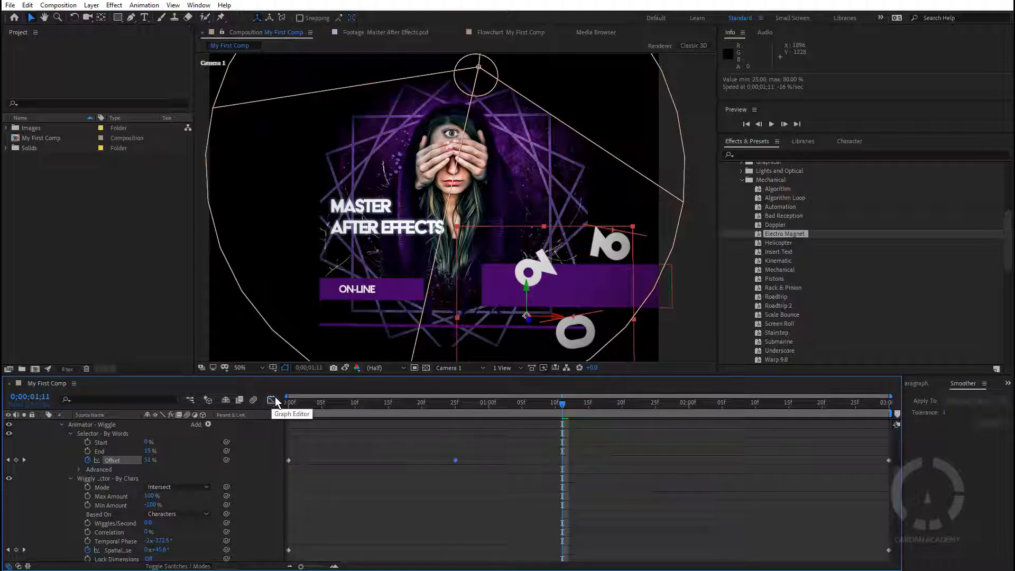
{"action": "right_click", "coordinate": [455, 460]}
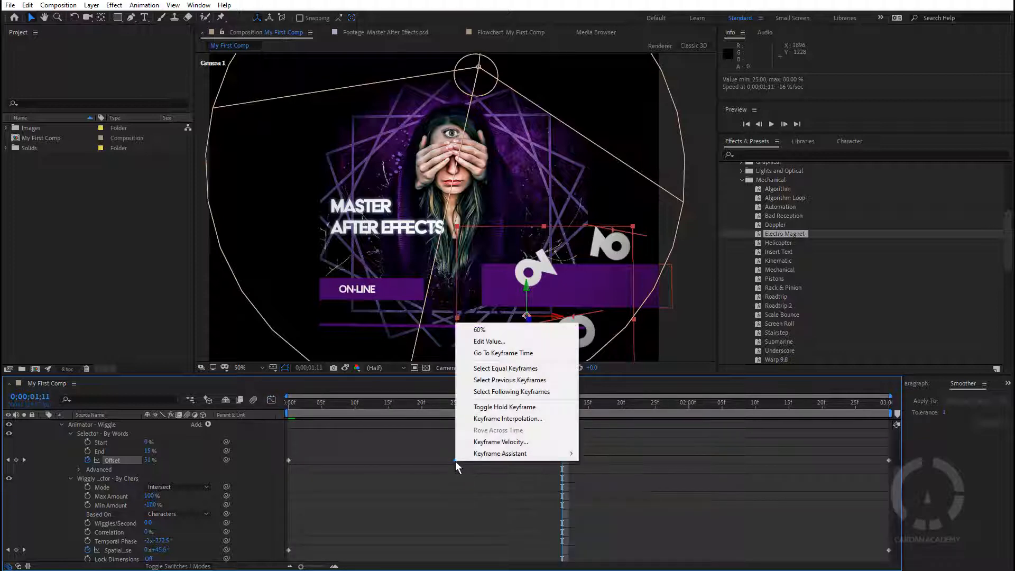
{"action": "left_click", "coordinate": [525, 421]}
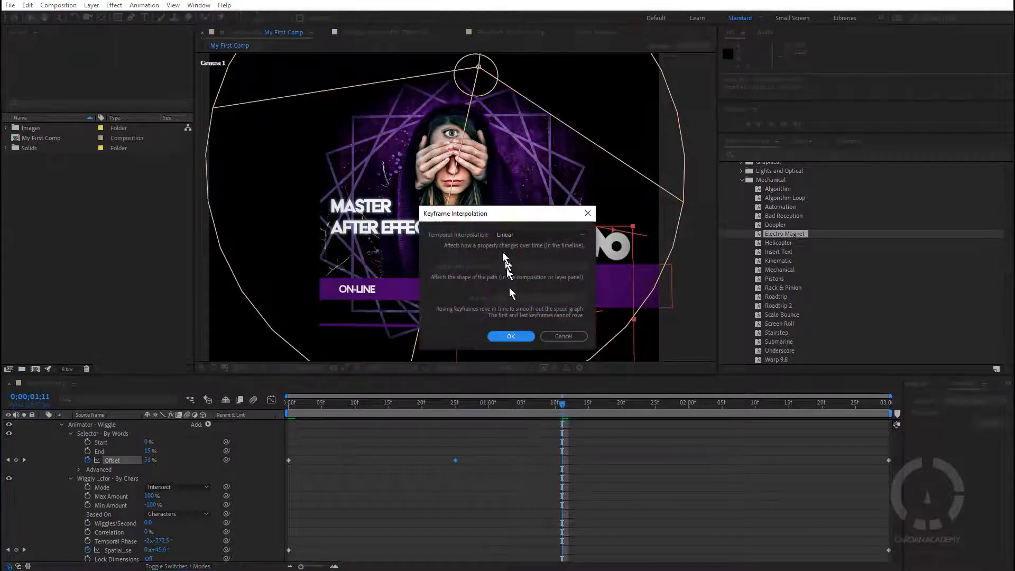
{"action": "left_click", "coordinate": [511, 236]}
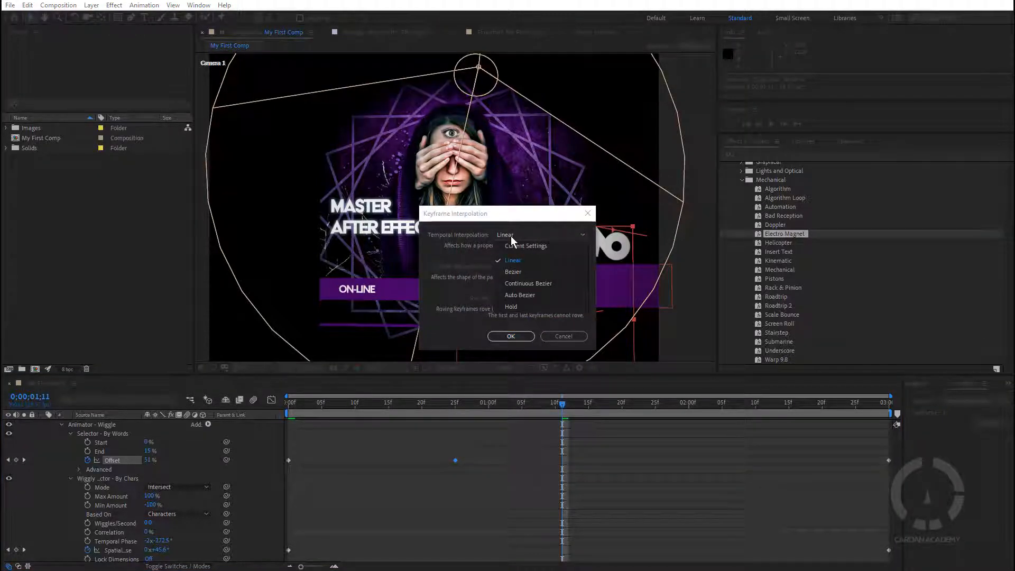
{"action": "left_click", "coordinate": [510, 273]}
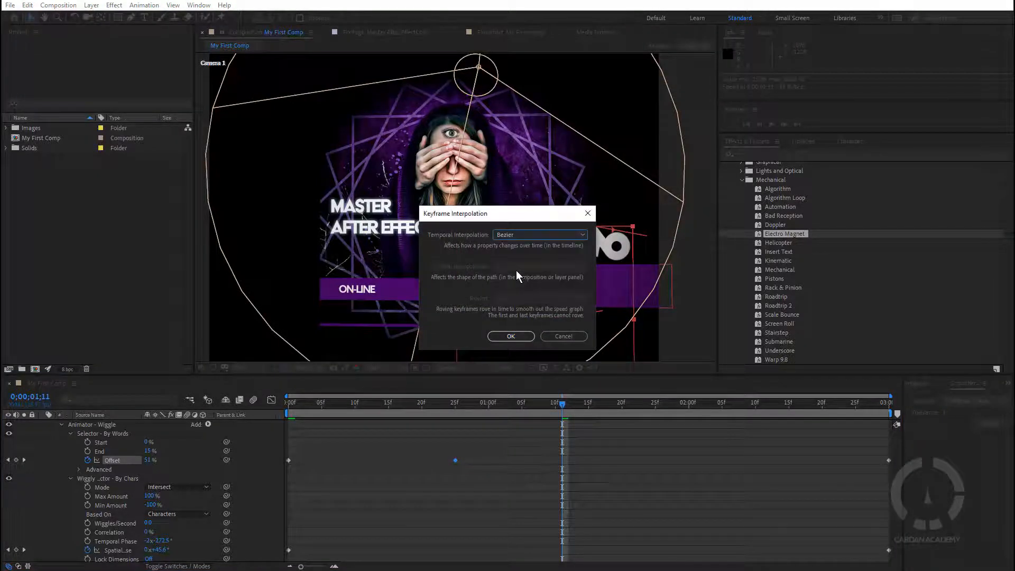
{"action": "left_click", "coordinate": [553, 337]}
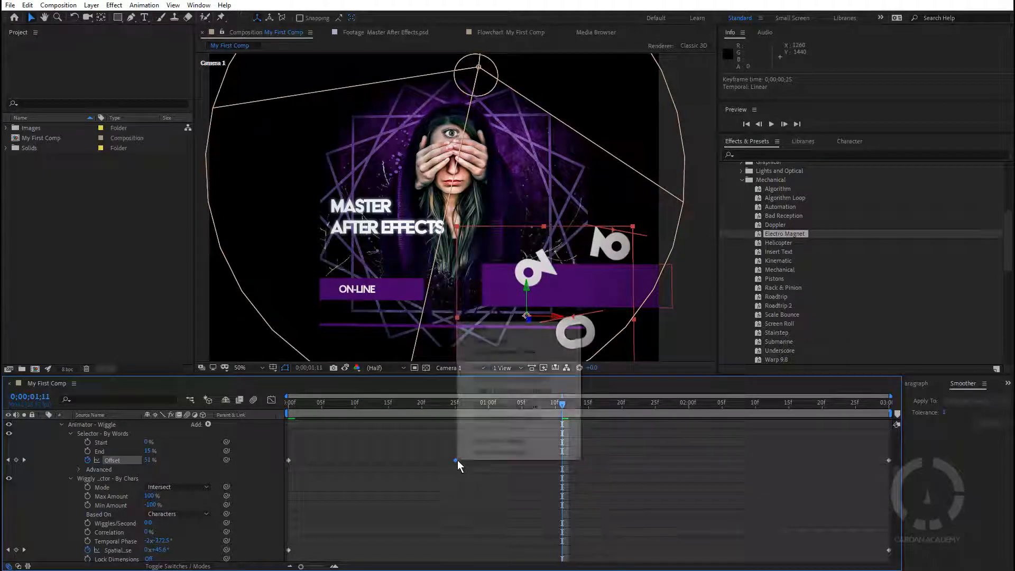
Step: Apply Easy Ease to the middle Offset keyframe at 0;00;00;25
{"action": "mouse_move", "coordinate": [525, 454]}
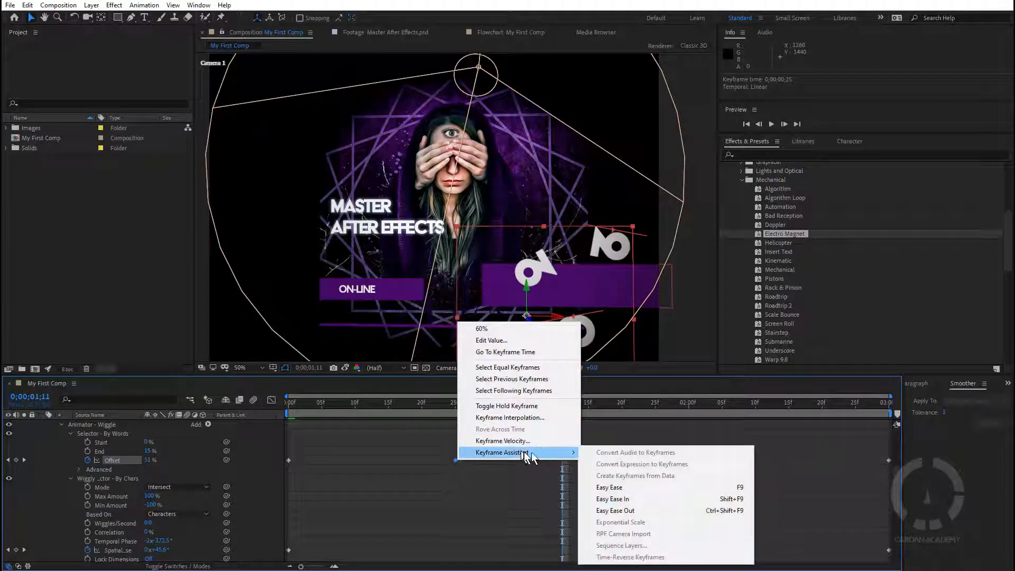
{"action": "left_click", "coordinate": [646, 491]}
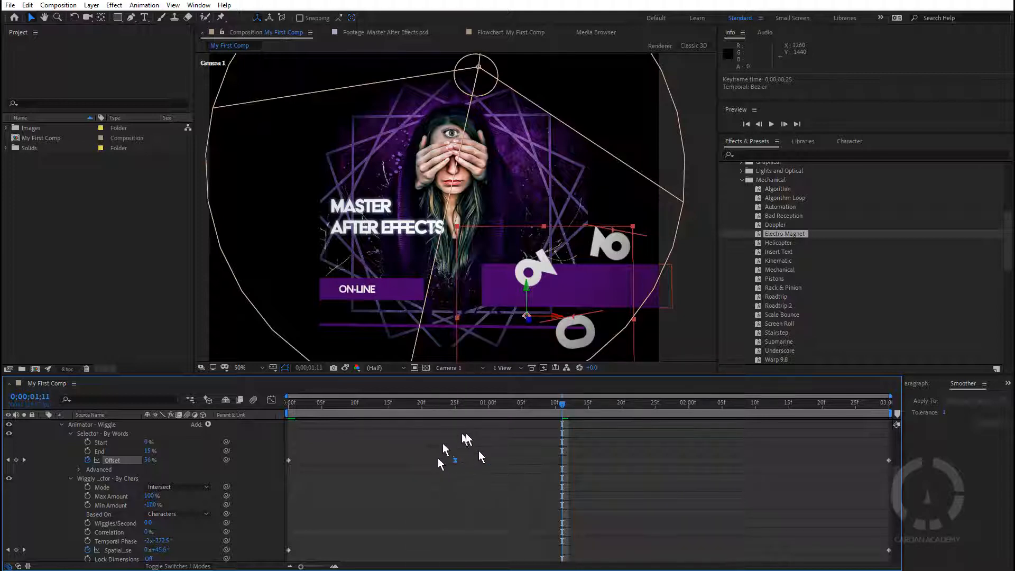
Step: Apply Easy Ease In to the last Offset keyframe at 0;00;03;00
{"action": "mouse_move", "coordinate": [288, 463]}
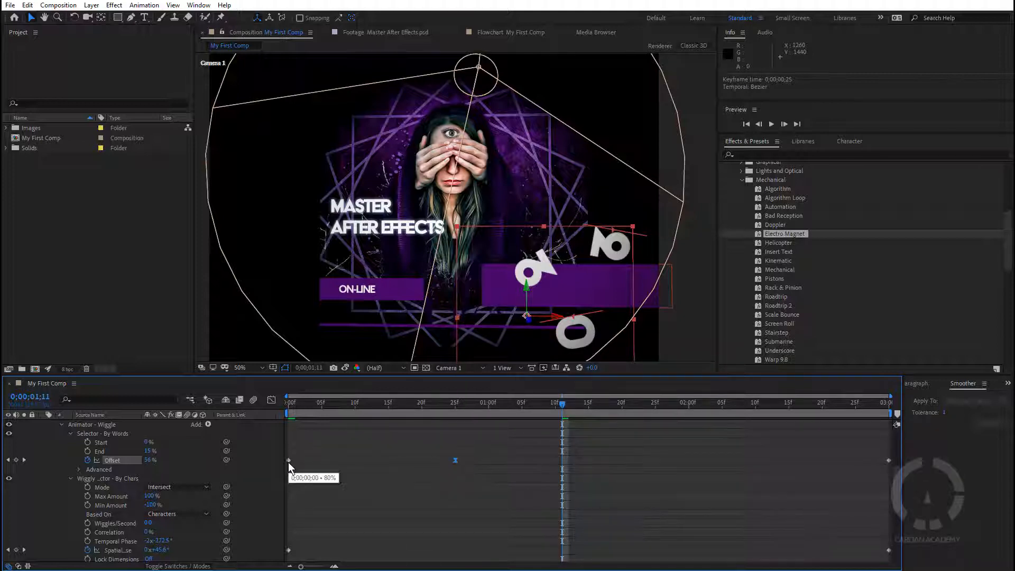
{"action": "mouse_move", "coordinate": [456, 463]}
{"action": "left_click_drag", "start_coordinate": [513, 415], "coordinate": [828, 439]}
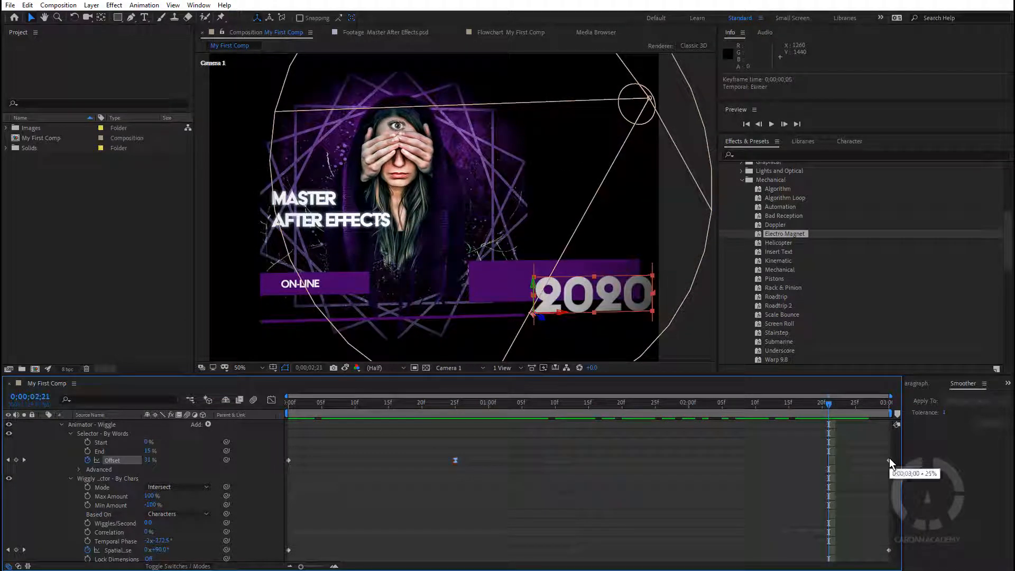
{"action": "right_click", "coordinate": [888, 460]}
{"action": "mouse_move", "coordinate": [930, 455]}
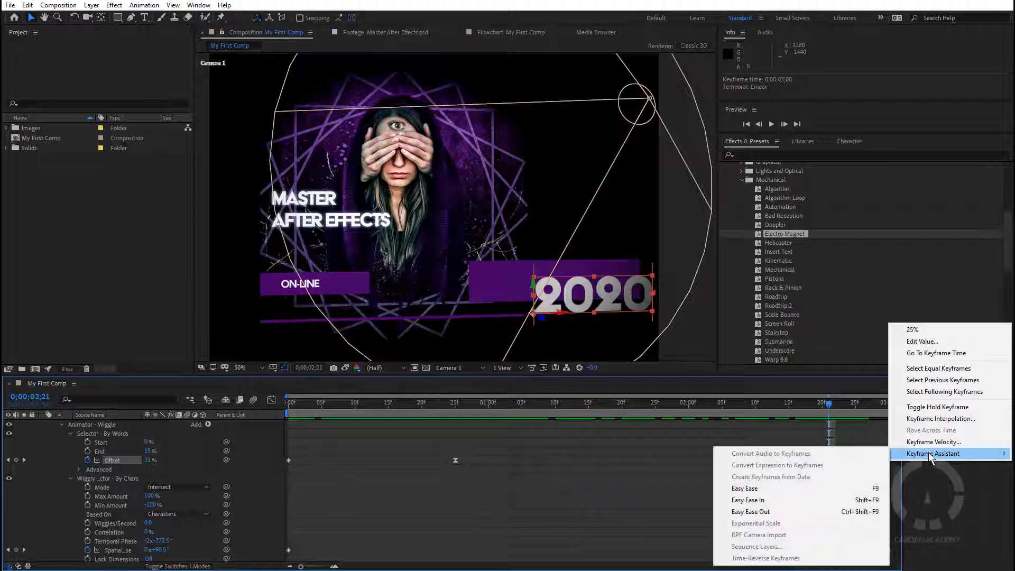
{"action": "left_click", "coordinate": [801, 502]}
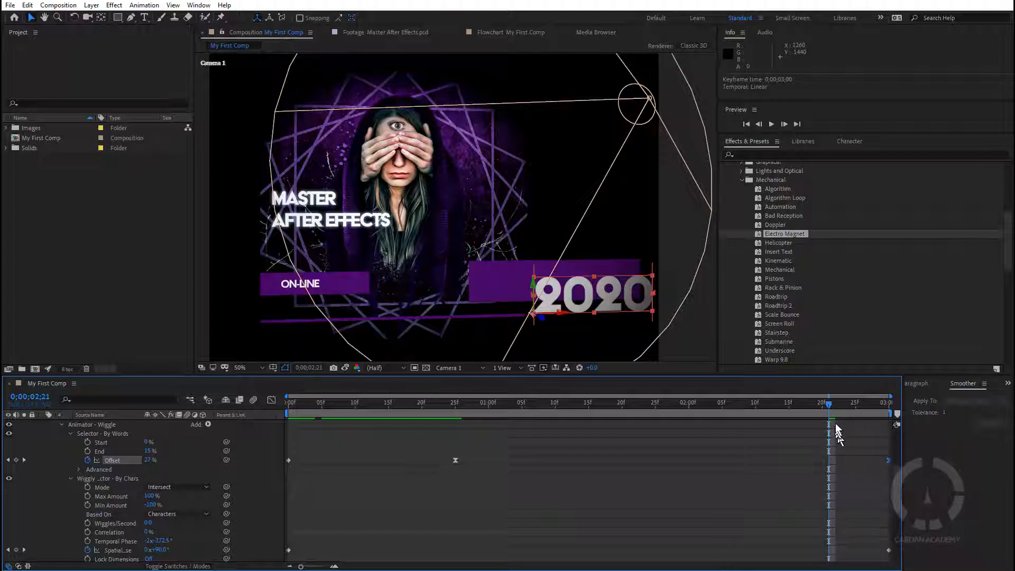
Step: Apply Easy Ease Out to the first Offset keyframe at 0;00;00;00 and preview the animation from the start
{"action": "left_click_drag", "start_coordinate": [826, 404], "coordinate": [256, 401]}
{"action": "right_click", "coordinate": [288, 461]}
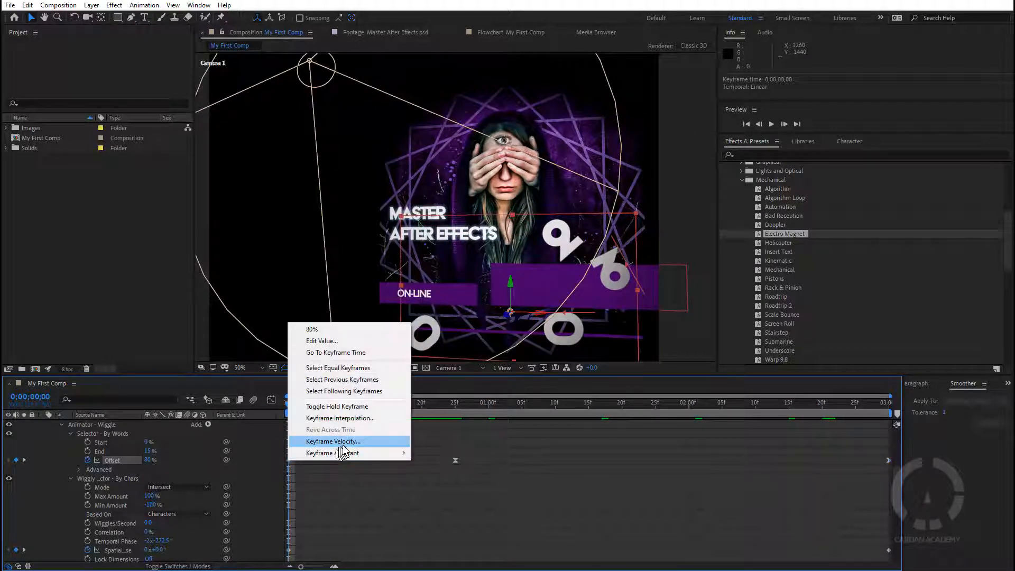
{"action": "mouse_move", "coordinate": [358, 453]}
{"action": "left_click", "coordinate": [446, 487]}
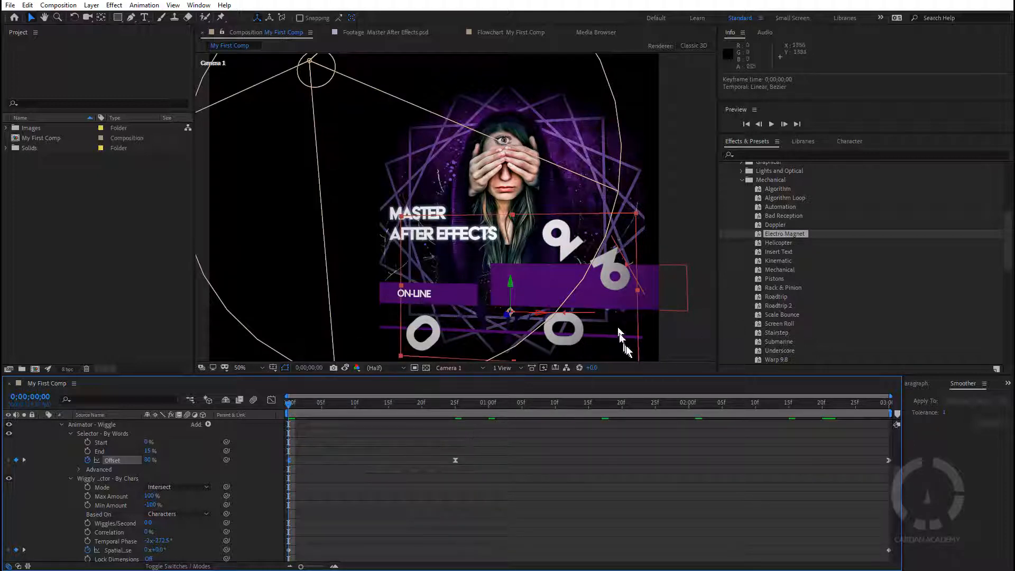
{"action": "key", "text": "space"}
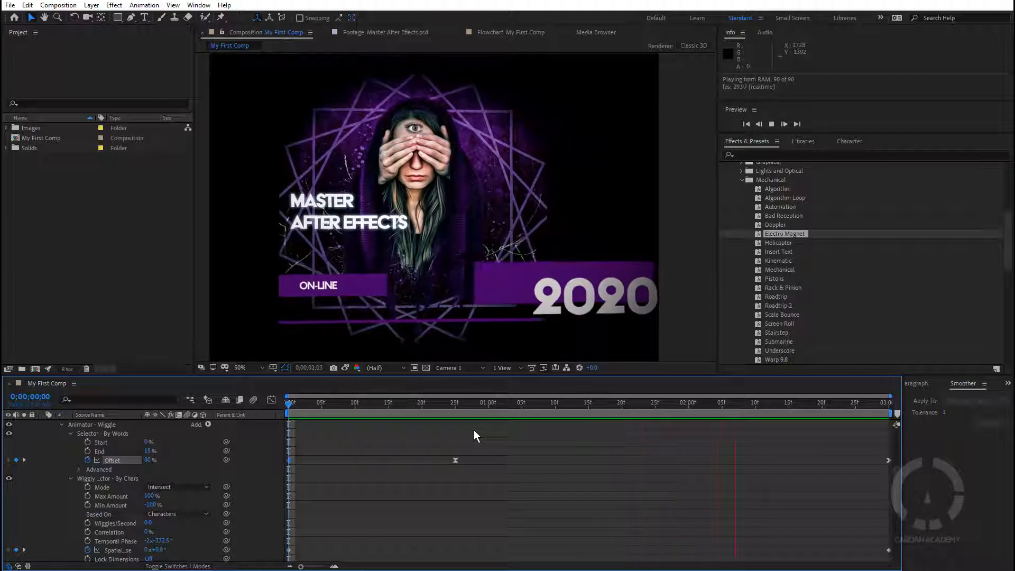
{"action": "key", "text": "space"}
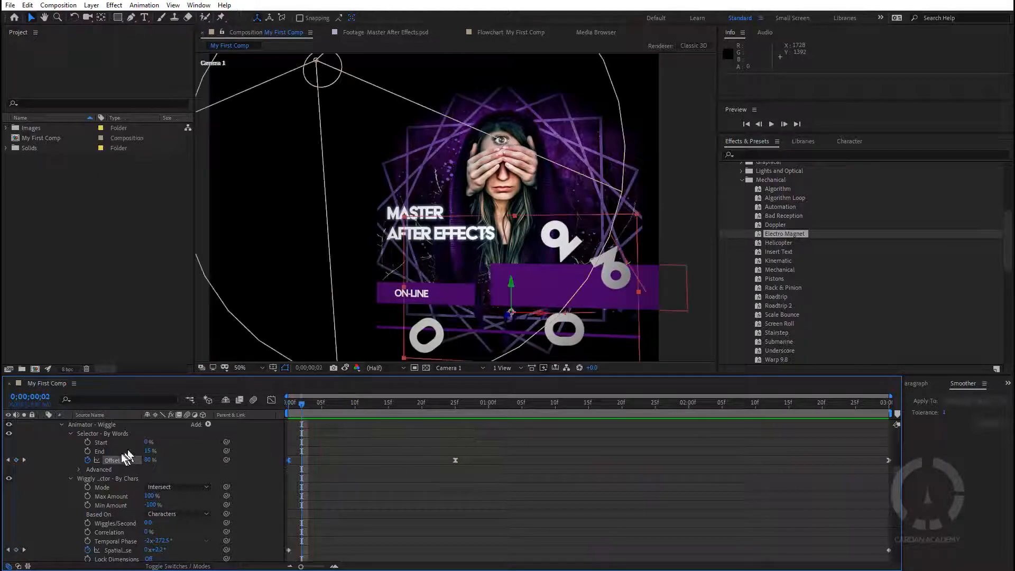
Step: Tidy the 2020 layer's properties so its Text group is open with Animator - Wiggle collapsed
{"action": "scroll", "coordinate": [126, 456], "scroll_direction": "up", "scroll_amount": 3}
{"action": "left_click", "coordinate": [61, 461]}
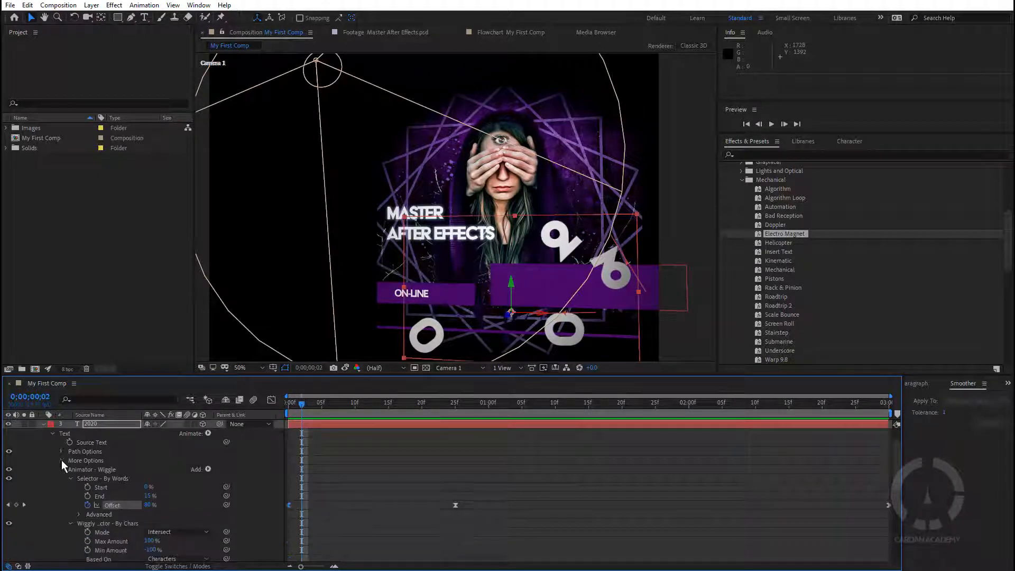
{"action": "left_click", "coordinate": [51, 433]}
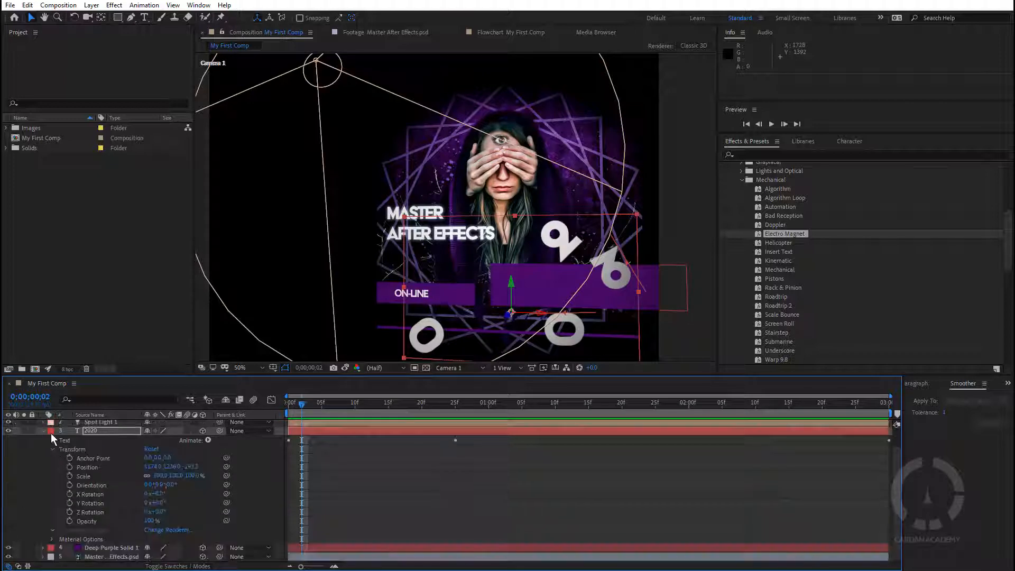
{"action": "left_click", "coordinate": [54, 449]}
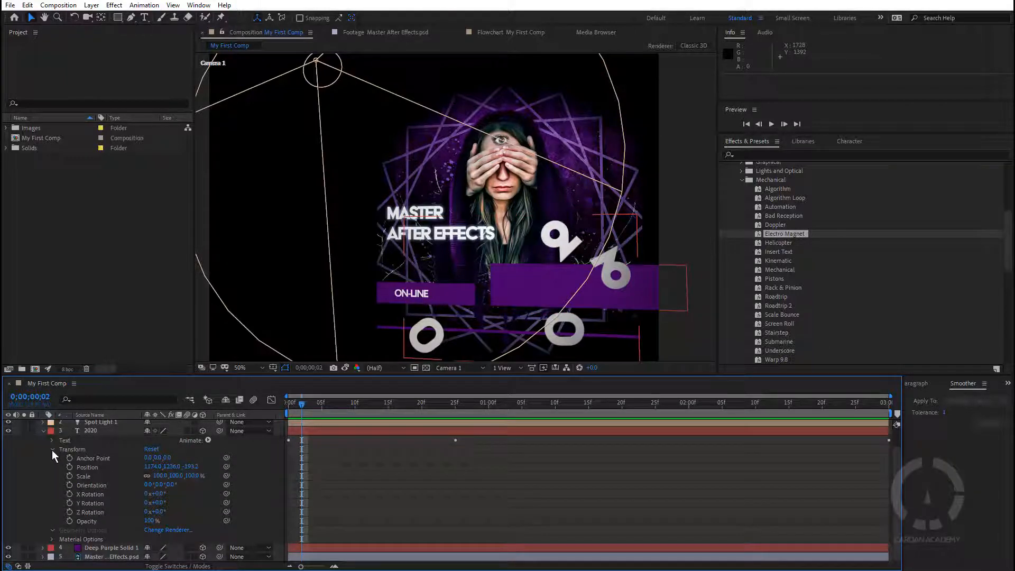
{"action": "left_click", "coordinate": [52, 449]}
{"action": "left_click", "coordinate": [53, 459]}
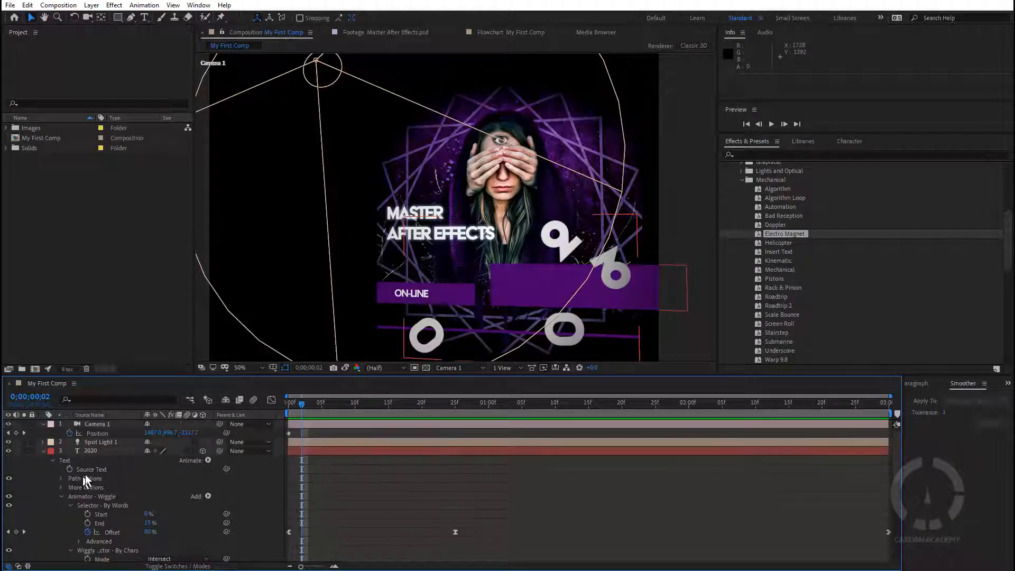
{"action": "left_click", "coordinate": [62, 496]}
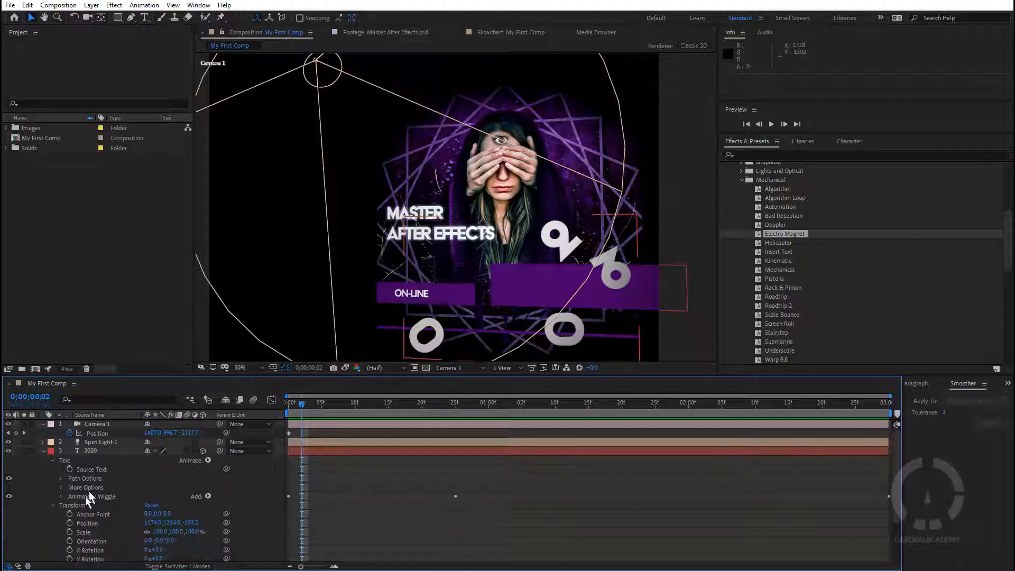
Step: Delete Animator - Wiggle from the 2020 text layer and preview the composition without it
{"action": "left_click", "coordinate": [84, 496]}
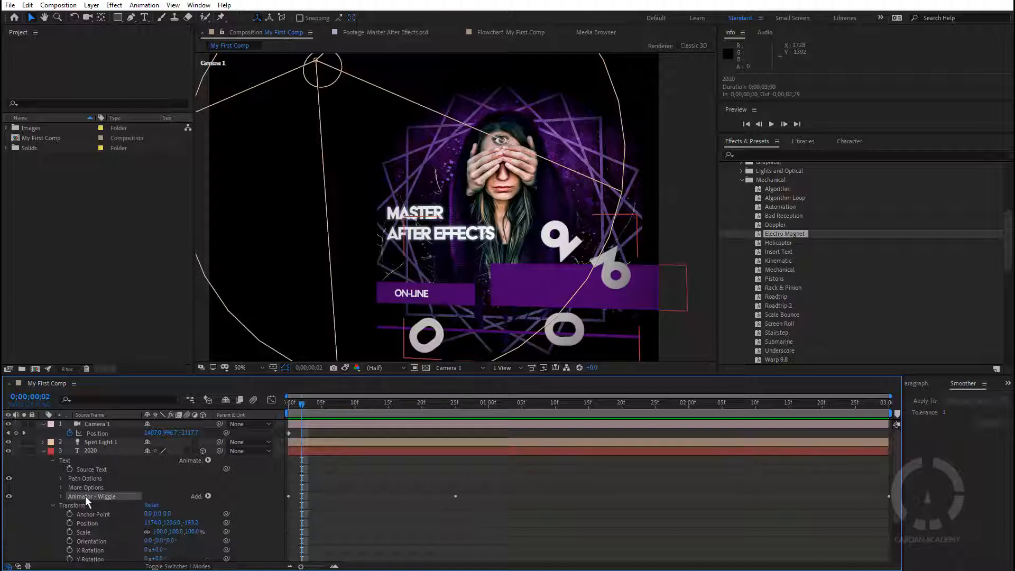
{"action": "left_click", "coordinate": [53, 505]}
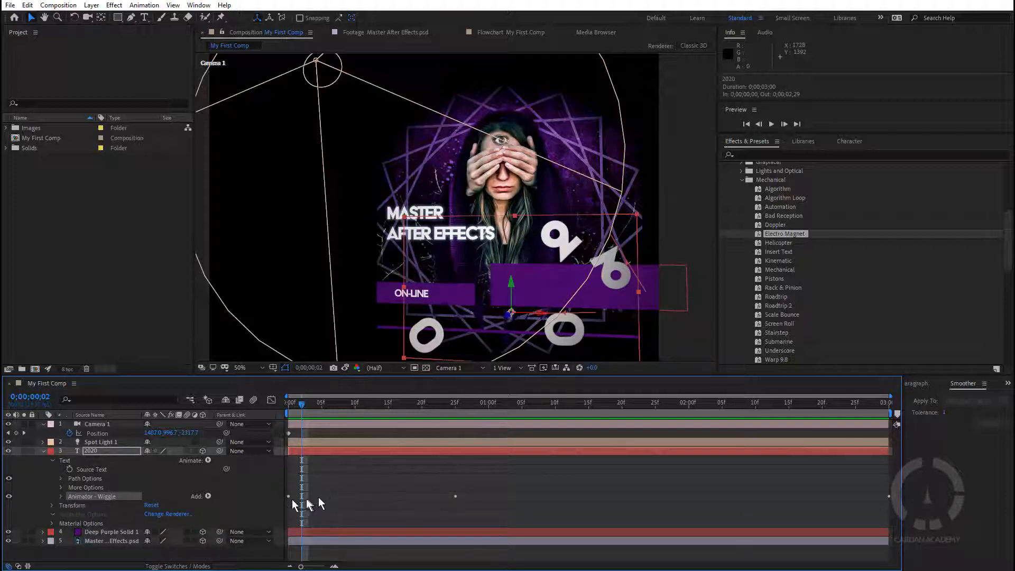
{"action": "left_click", "coordinate": [60, 495]}
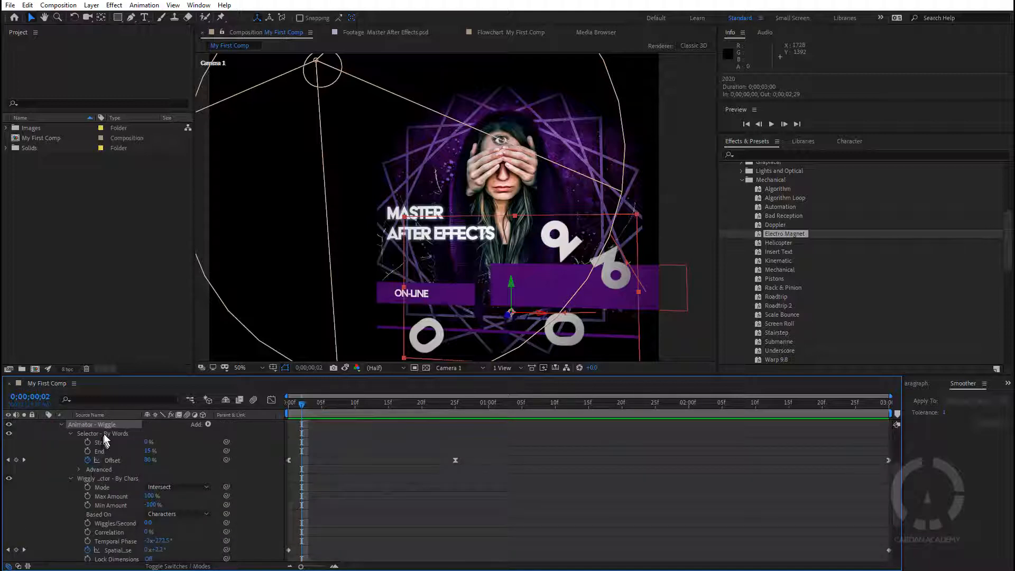
{"action": "left_click", "coordinate": [62, 424]}
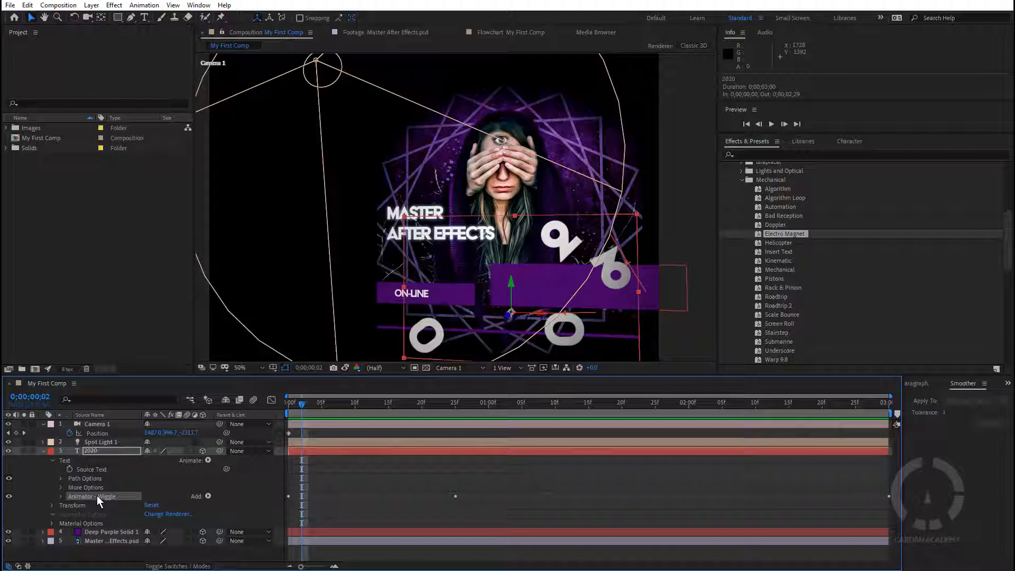
{"action": "key", "text": "Delete"}
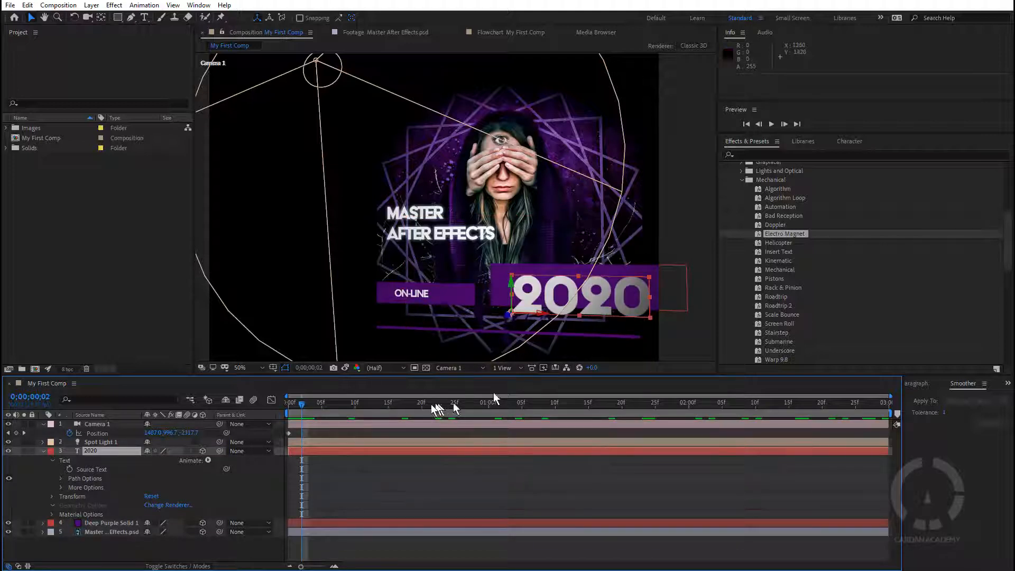
{"action": "key", "text": "space"}
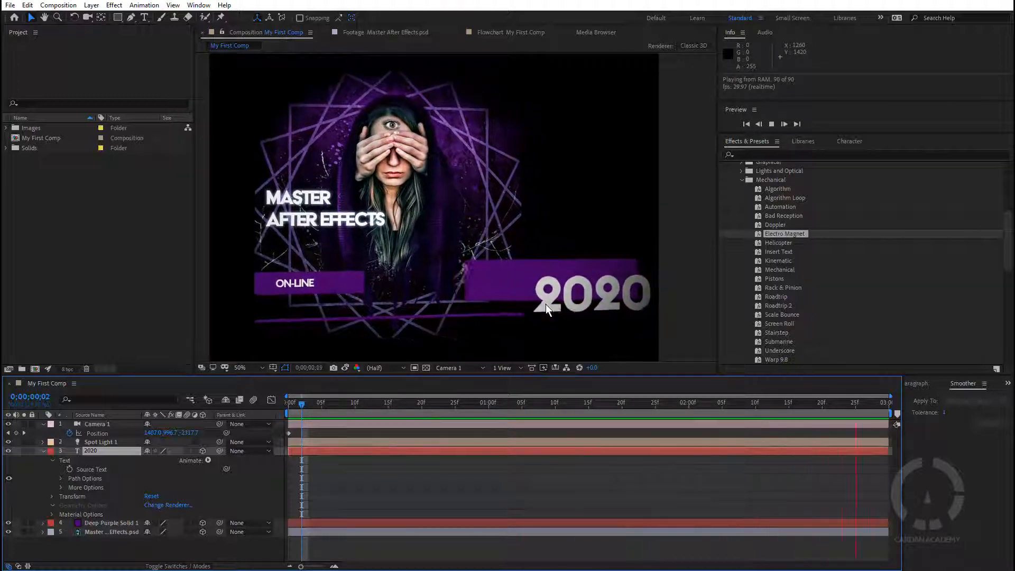
{"action": "key", "text": "space"}
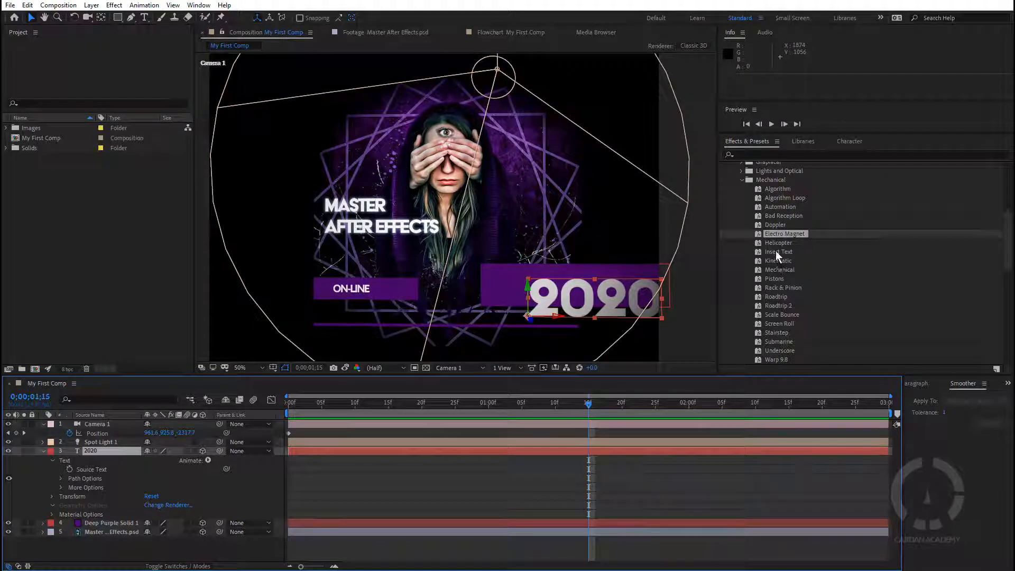
Step: Apply the Spin In By Character preset from Animate In to the 2020 text and check it up to 0;00;02;29
{"action": "scroll", "coordinate": [776, 251], "scroll_direction": "up", "scroll_amount": 2}
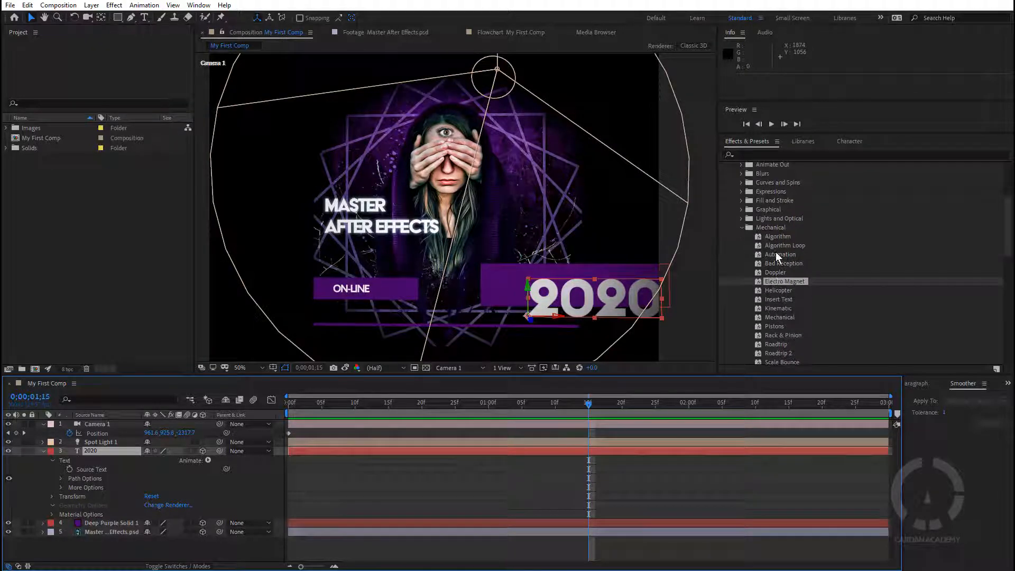
{"action": "left_click", "coordinate": [740, 228]}
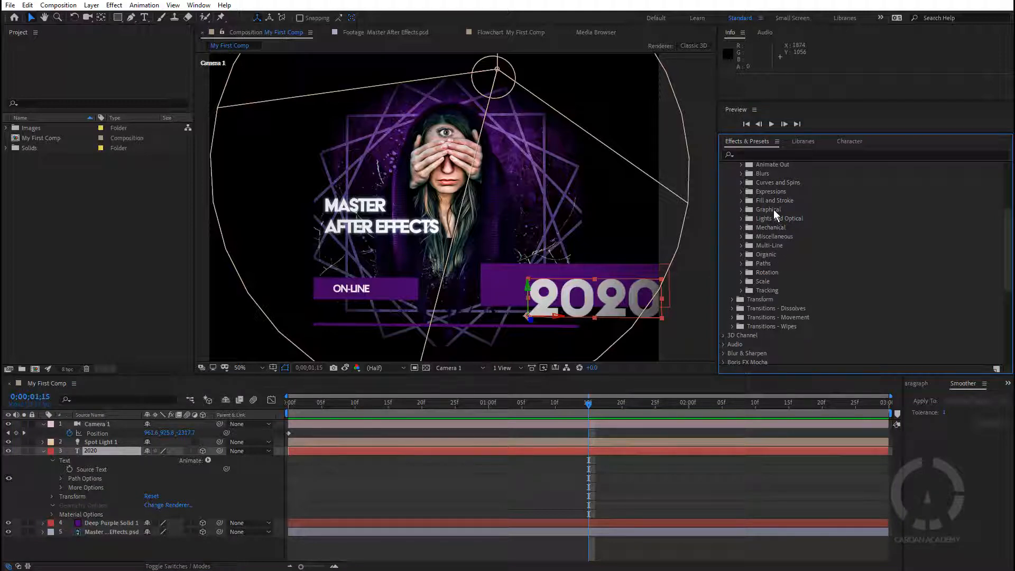
{"action": "scroll", "coordinate": [772, 210], "scroll_direction": "up", "scroll_amount": 1}
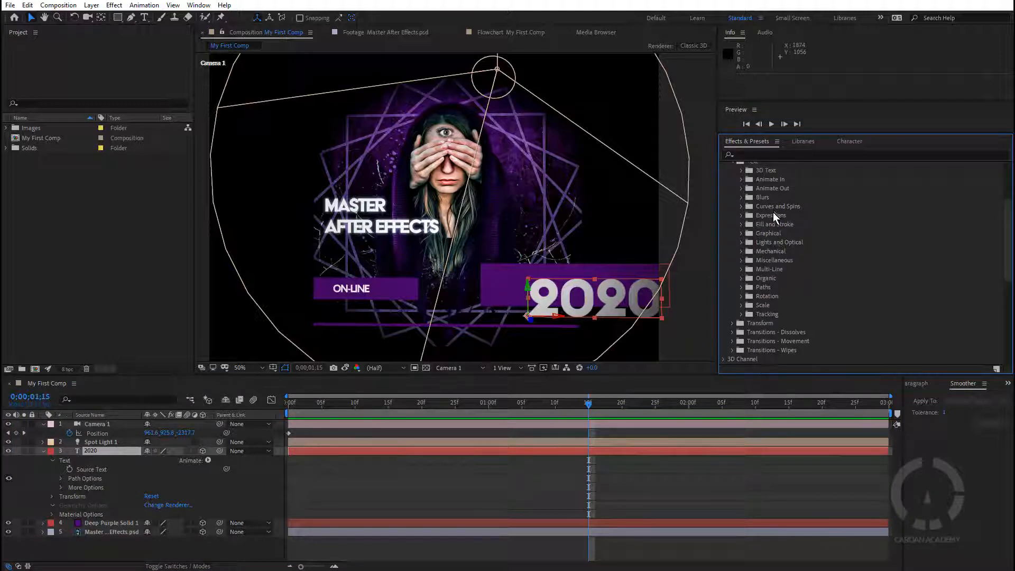
{"action": "left_click", "coordinate": [740, 179]}
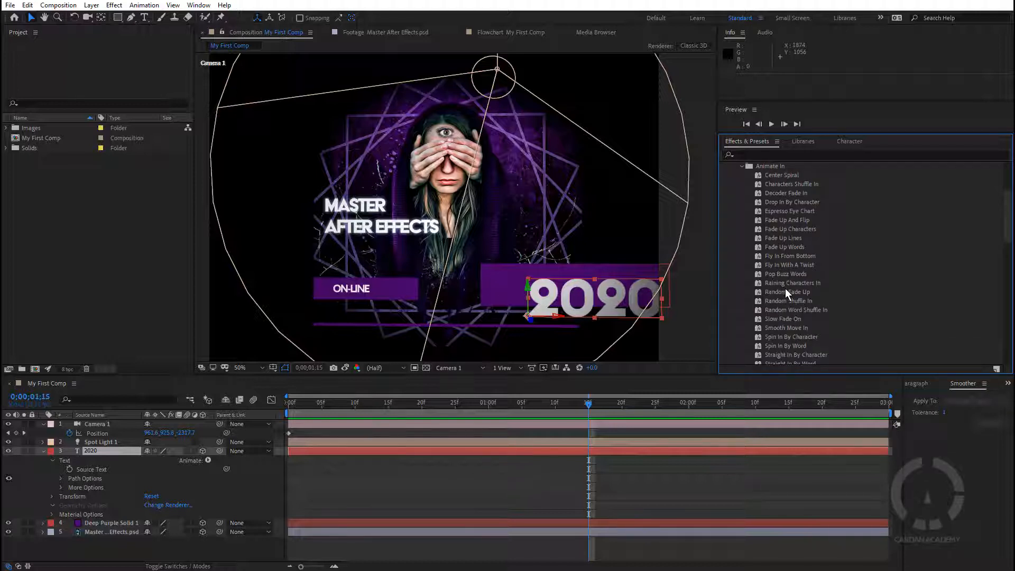
{"action": "scroll", "coordinate": [785, 286], "scroll_direction": "down", "scroll_amount": 2}
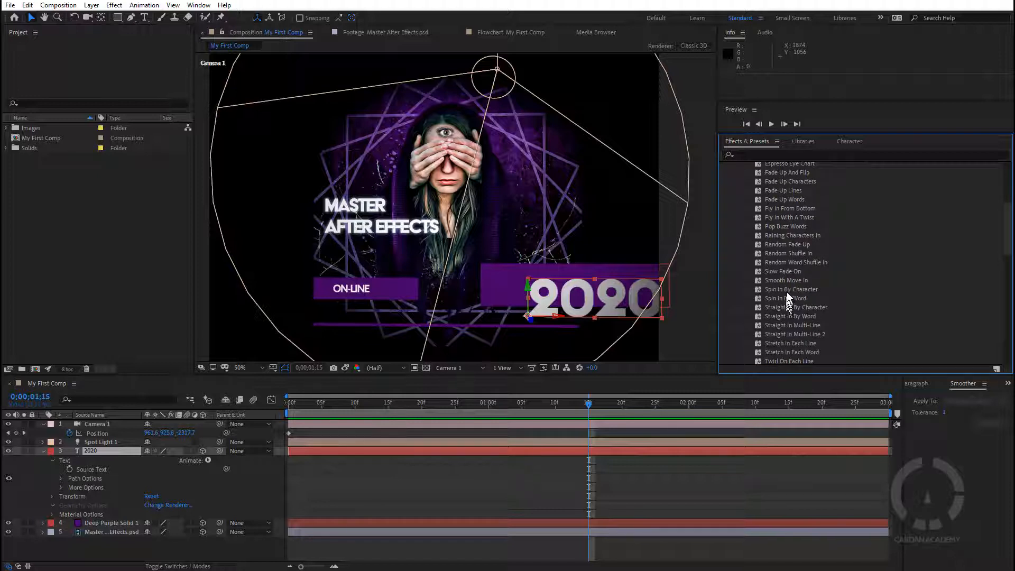
{"action": "left_click_drag", "start_coordinate": [788, 288], "coordinate": [564, 297]}
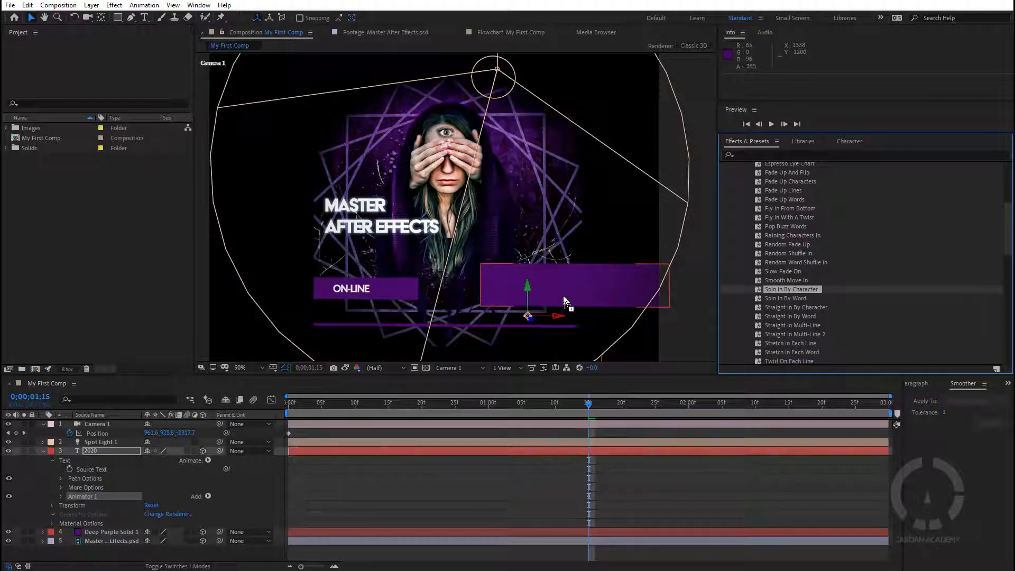
{"action": "left_click_drag", "start_coordinate": [588, 403], "coordinate": [810, 432]}
{"action": "left_click_drag", "start_coordinate": [611, 427], "coordinate": [899, 436]}
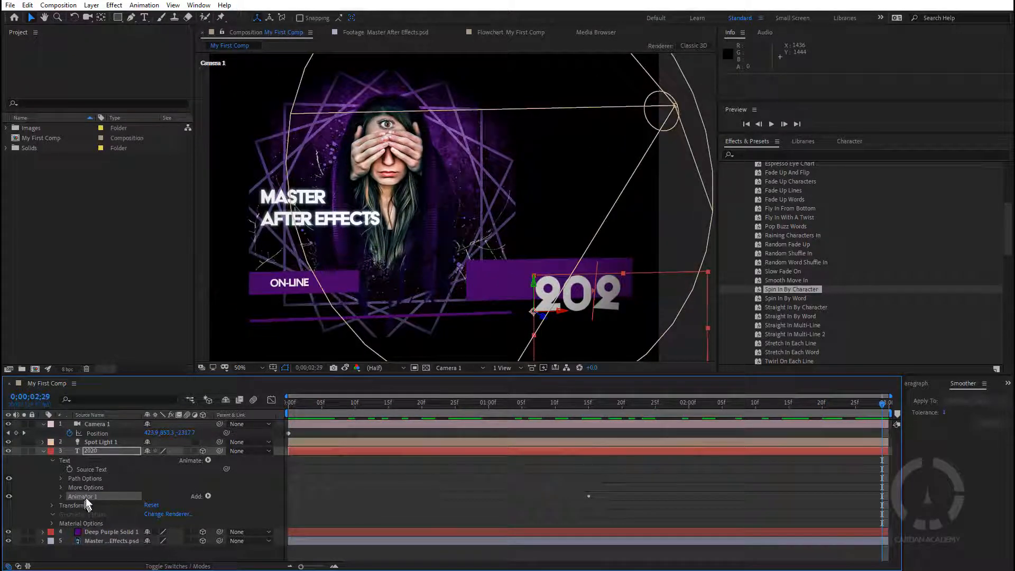
Step: Lengthen My First Comp's duration and extend the visible timeline range to 0;00;04;23 to reach Animator 1's last keyframe
{"action": "left_click", "coordinate": [60, 497]}
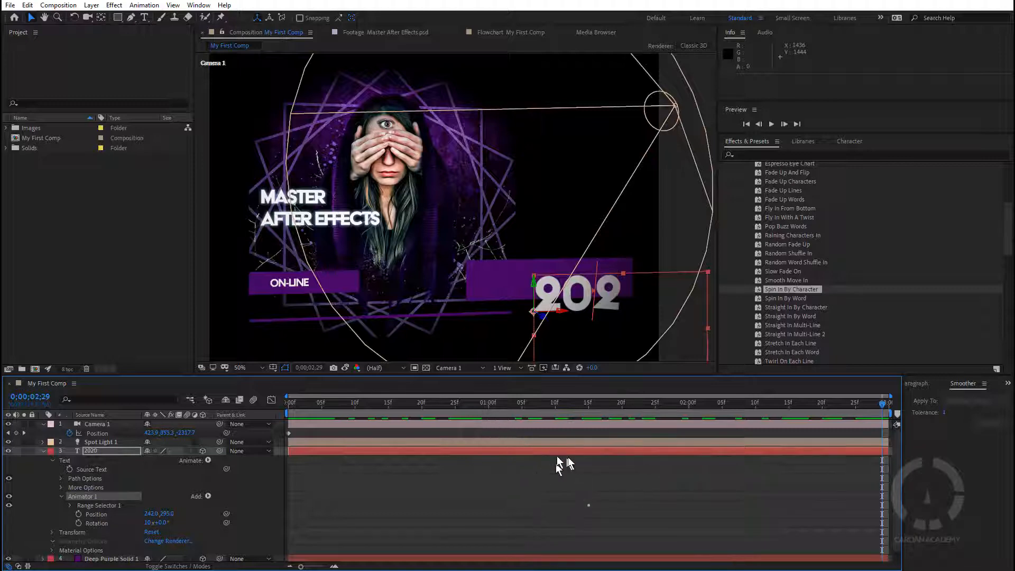
{"action": "left_click", "coordinate": [71, 6]}
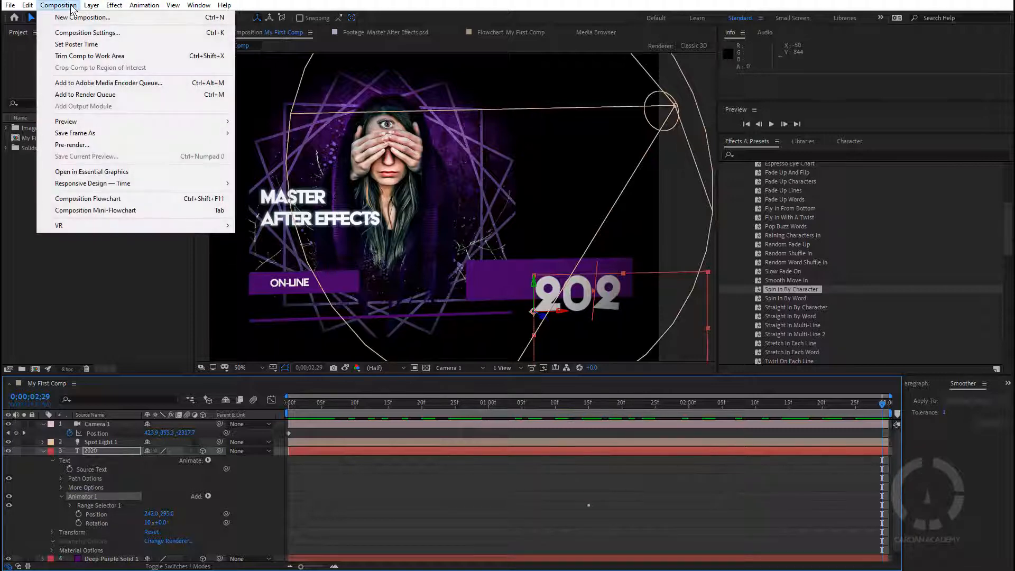
{"action": "left_click", "coordinate": [87, 33]}
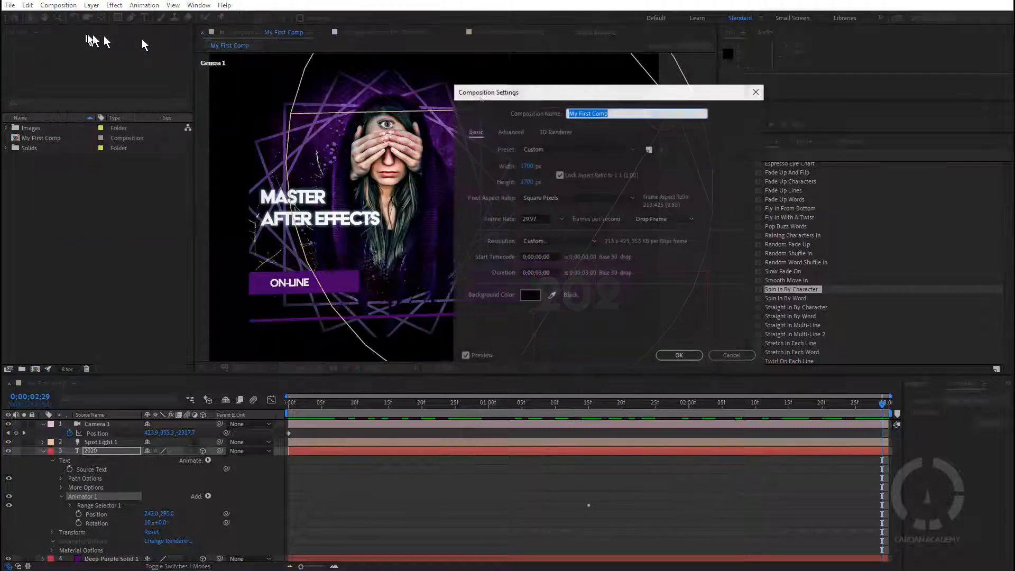
{"action": "left_click", "coordinate": [540, 274]}
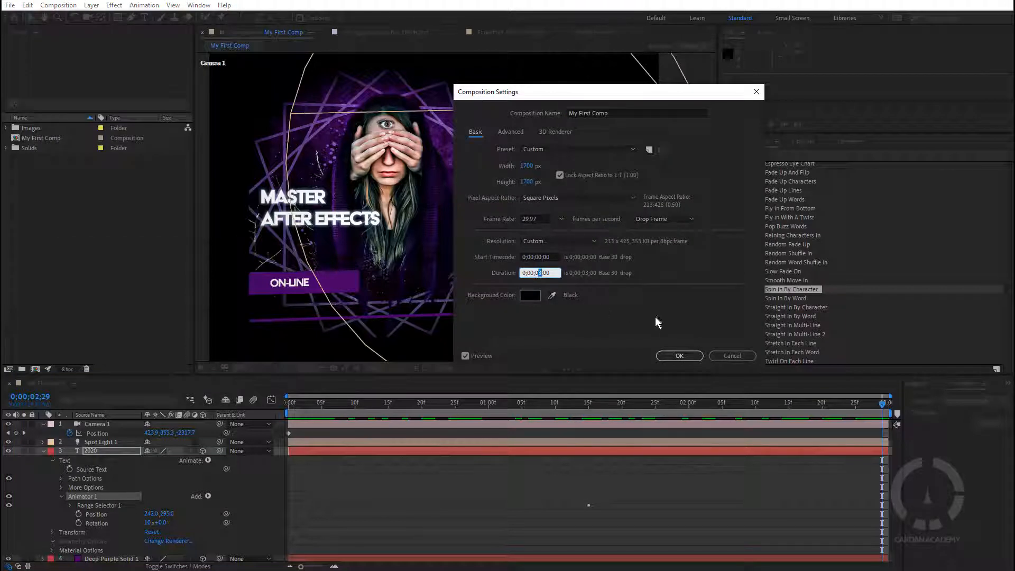
{"action": "left_click", "coordinate": [679, 356]}
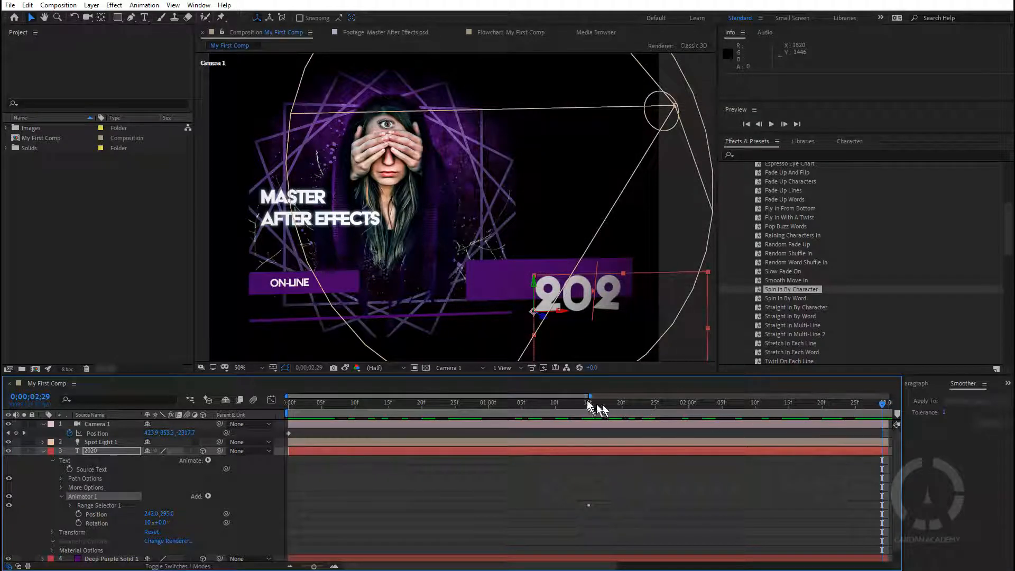
{"action": "left_click_drag", "start_coordinate": [590, 397], "coordinate": [766, 397]}
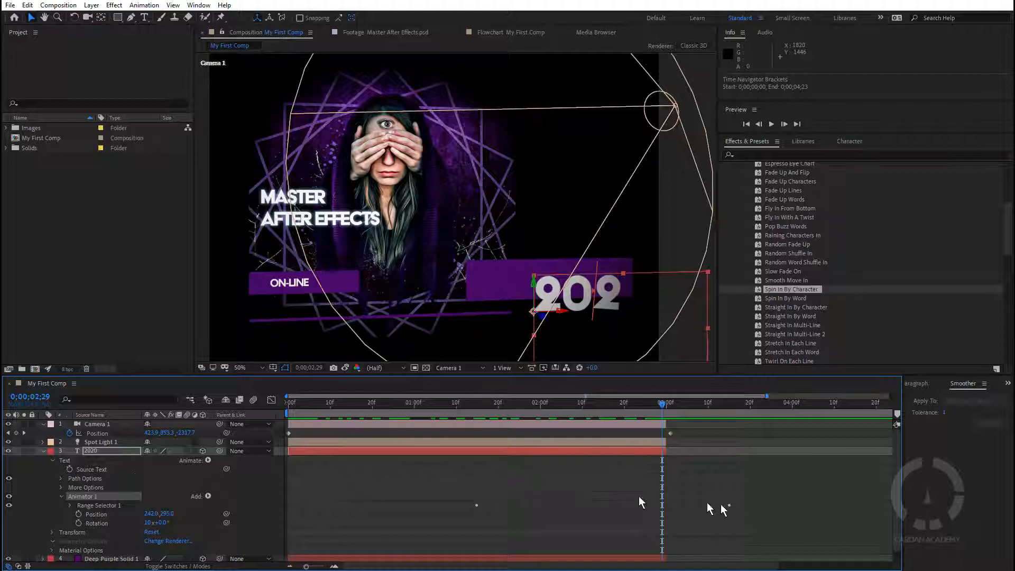
Step: Move the last Start keyframe of Range Selector 1 on the 2020 layer to 0;00;03;00
{"action": "left_click", "coordinate": [69, 505]}
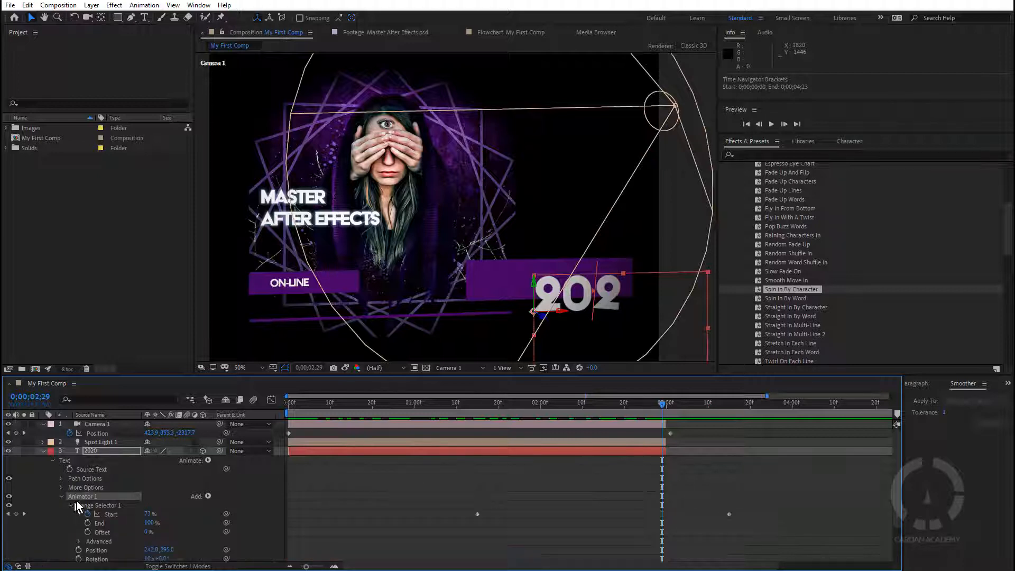
{"action": "left_click_drag", "start_coordinate": [729, 515], "coordinate": [667, 515]}
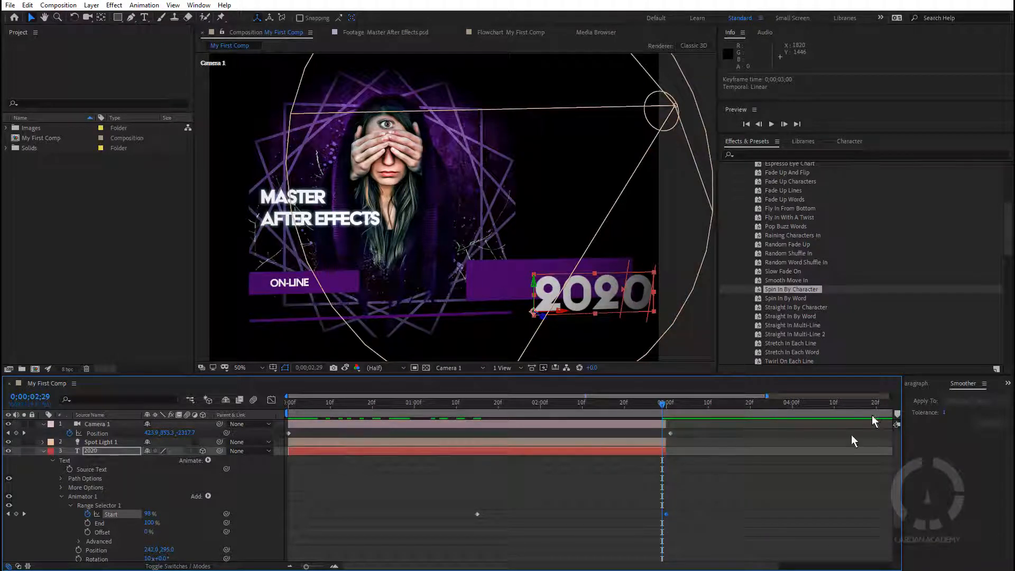
Step: Extend the visible timeline range to 0;00;06;00 and set the work area to end at 0;00;03;00
{"action": "left_click_drag", "start_coordinate": [772, 568], "coordinate": [894, 568]}
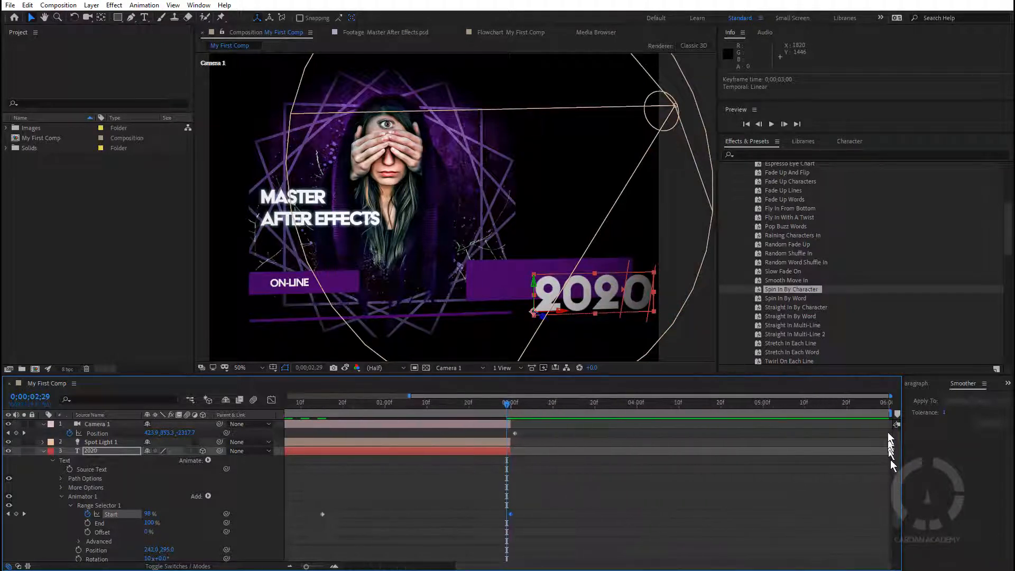
{"action": "left_click_drag", "start_coordinate": [894, 414], "coordinate": [511, 415]}
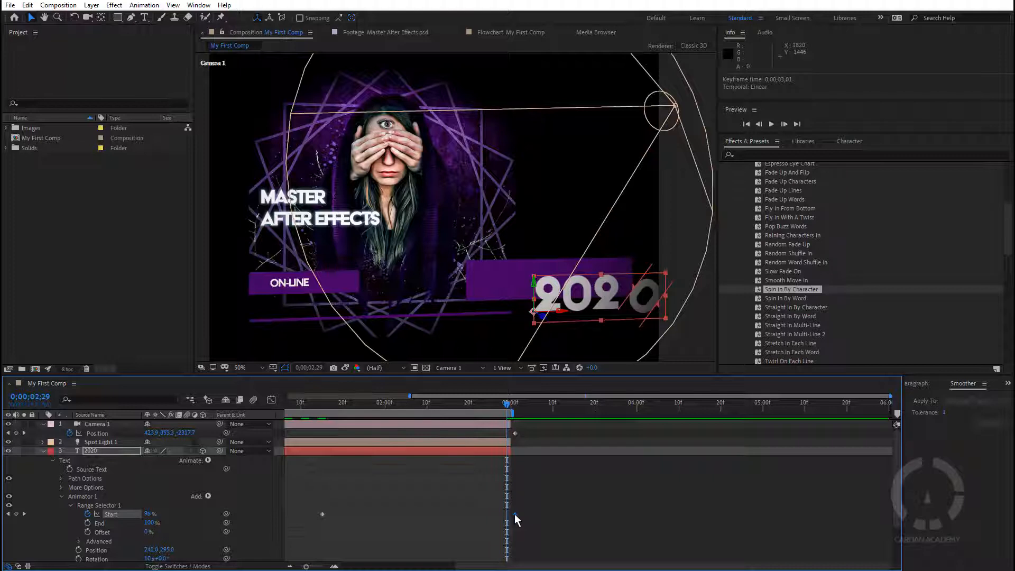
Step: Move the 2020 layer's last Start keyframe to 0;00;02;28 and Camera 1's last Position keyframe to 0;00;03;00
{"action": "mouse_move", "coordinate": [512, 513]}
{"action": "left_click_drag", "start_coordinate": [510, 512], "coordinate": [503, 514]}
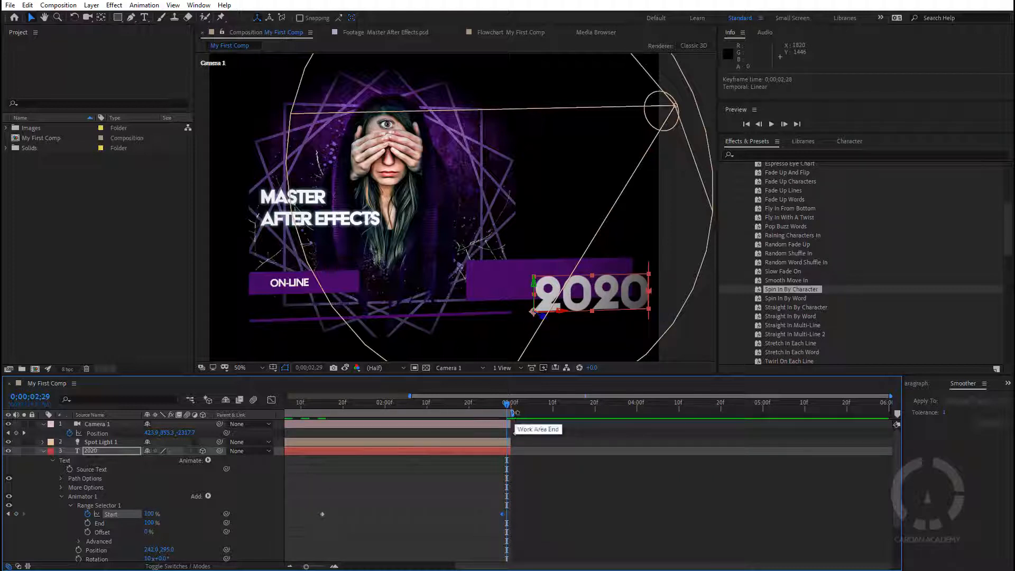
{"action": "left_click", "coordinate": [513, 433]}
{"action": "left_click_drag", "start_coordinate": [511, 433], "coordinate": [509, 433]}
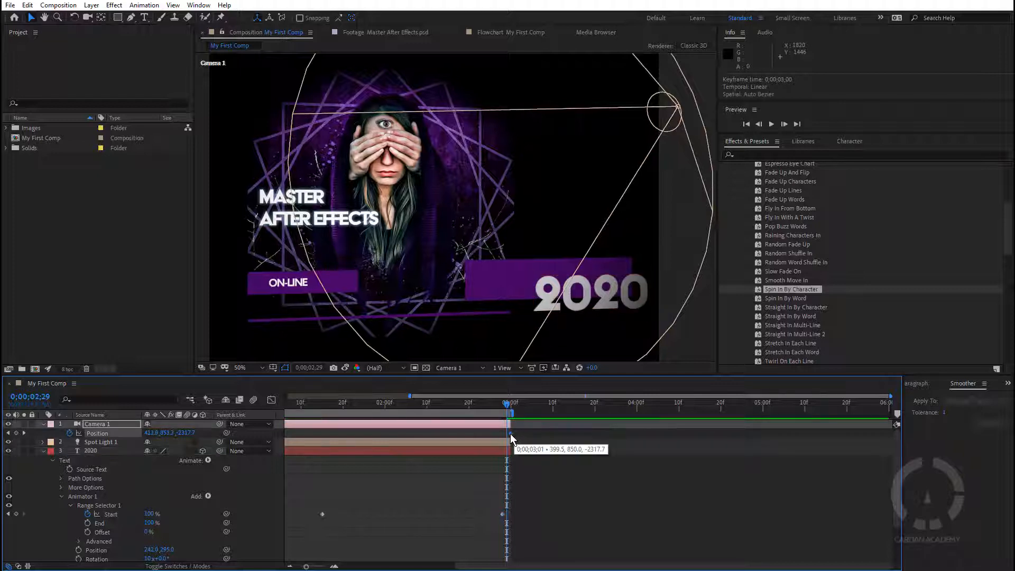
Step: Trim My First Comp to its work area and preview the shortened composition from the first frame
{"action": "left_click_drag", "start_coordinate": [410, 397], "coordinate": [241, 403]}
{"action": "right_click", "coordinate": [542, 414]}
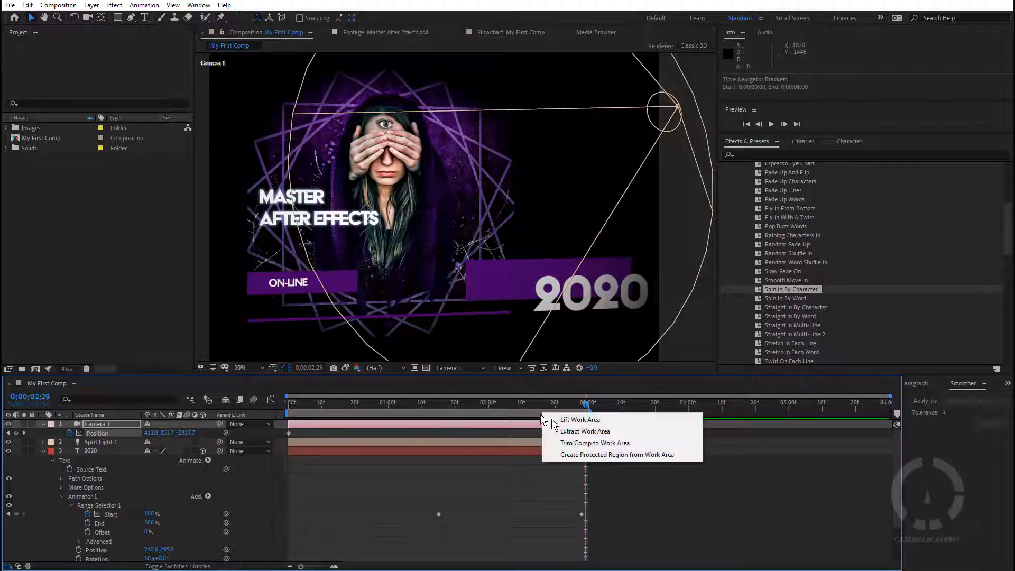
{"action": "left_click", "coordinate": [591, 443]}
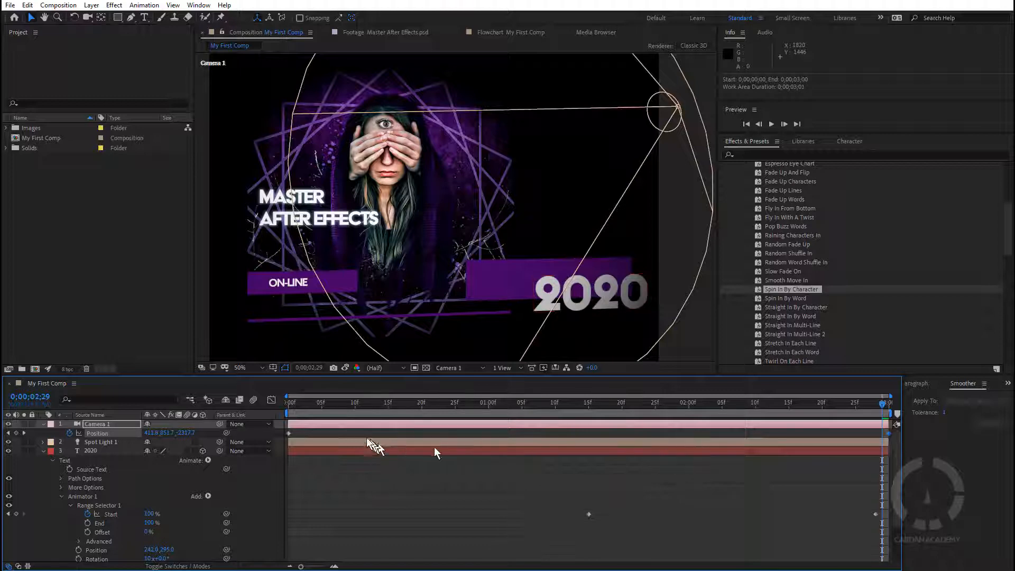
{"action": "left_click_drag", "start_coordinate": [296, 403], "coordinate": [266, 405]}
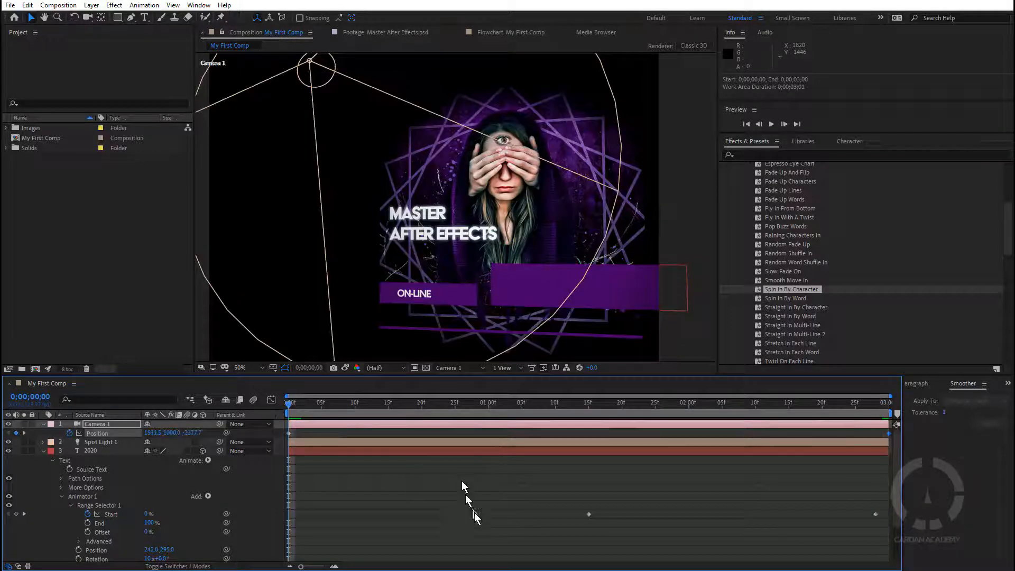
{"action": "key", "text": "space"}
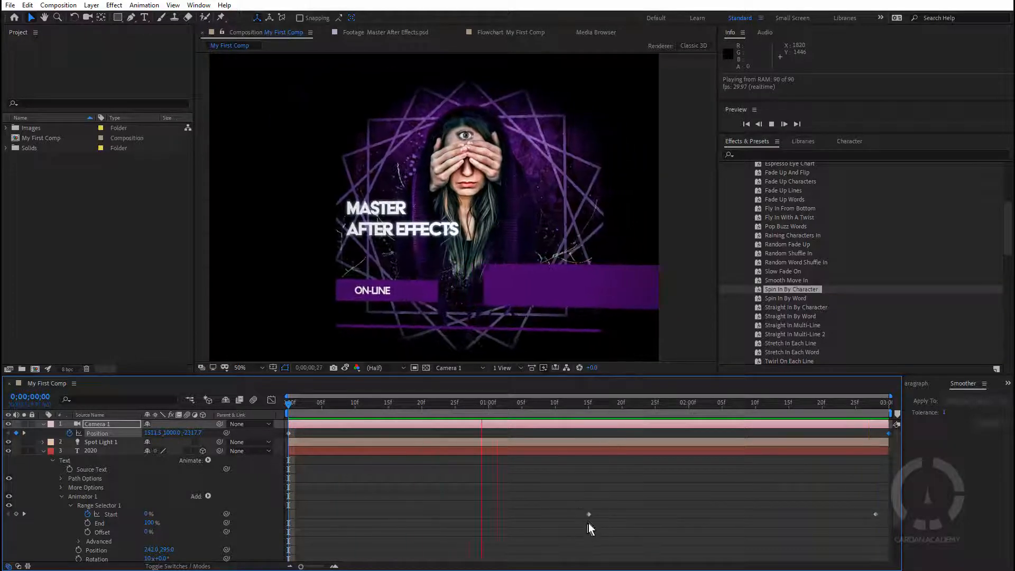
{"action": "key", "text": "space"}
Step: Move the first Start keyframe of Range Selector 1 on the 2020 layer to 0;00;00;00 and preview the animation from the beginning
{"action": "left_click_drag", "start_coordinate": [588, 512], "coordinate": [287, 513]}
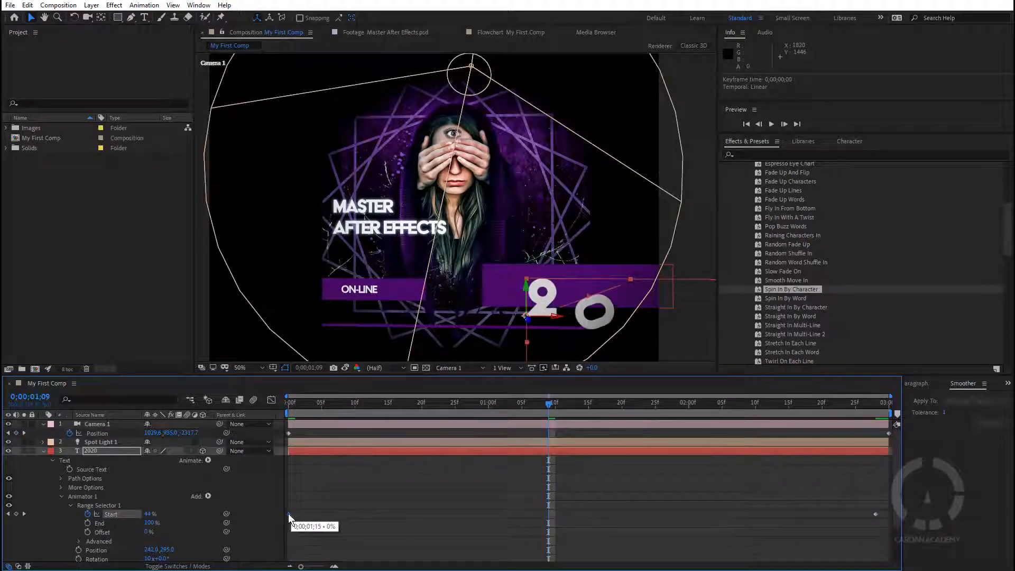
{"action": "key", "text": "Home"}
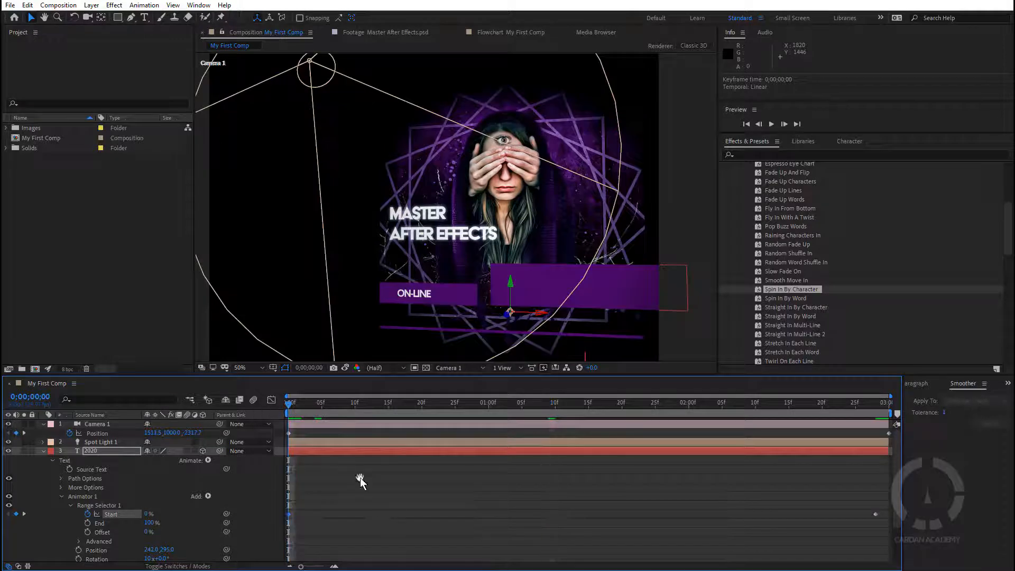
{"action": "key", "text": "space"}
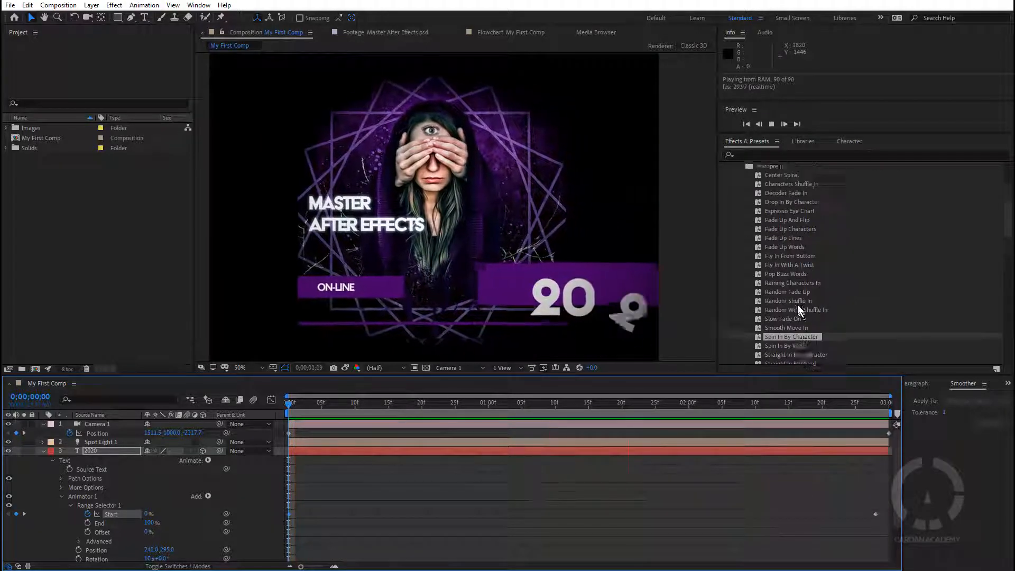
Step: Collapse the Animate In, Text and Animation Presets folders in the presets list
{"action": "scroll", "coordinate": [797, 304], "scroll_direction": "up", "scroll_amount": 4}
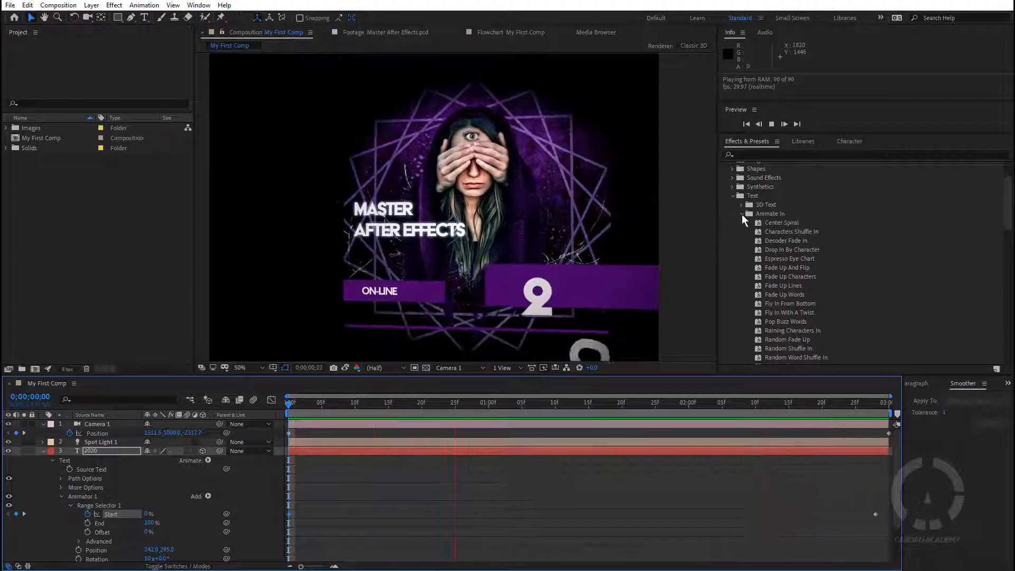
{"action": "left_click", "coordinate": [742, 214]}
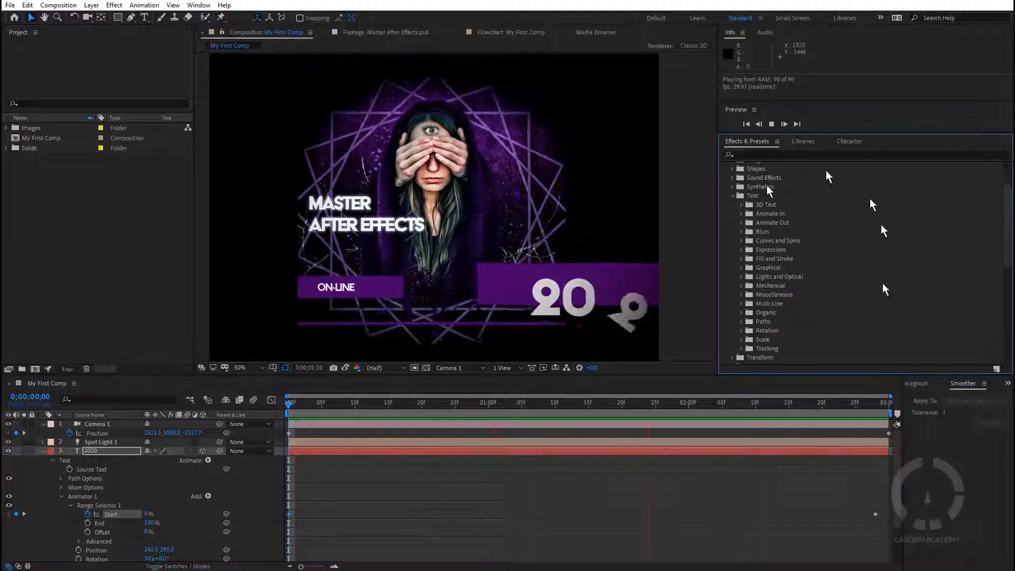
{"action": "left_click", "coordinate": [732, 195]}
{"action": "scroll", "coordinate": [769, 254], "scroll_direction": "up", "scroll_amount": 2}
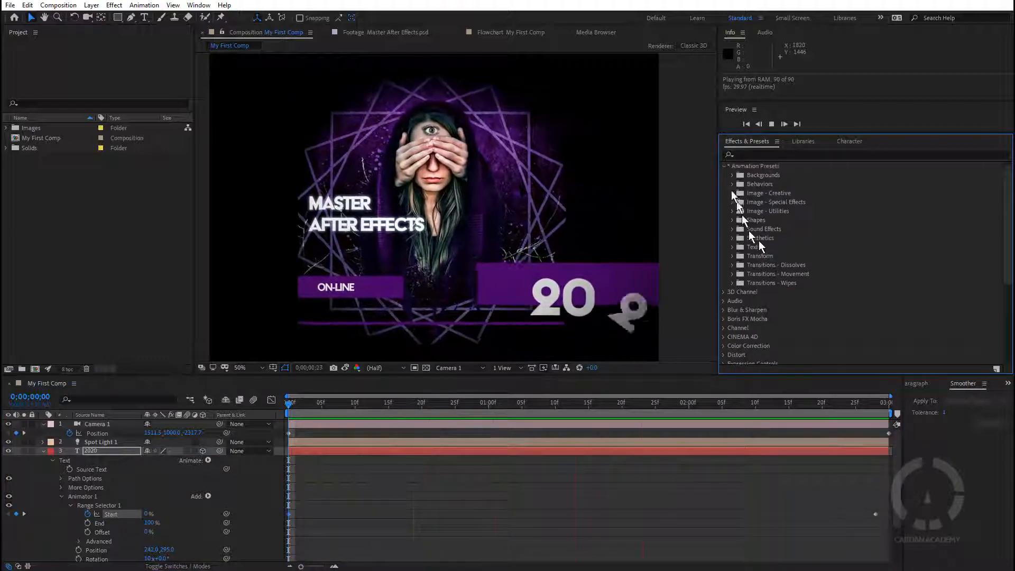
{"action": "left_click", "coordinate": [724, 166]}
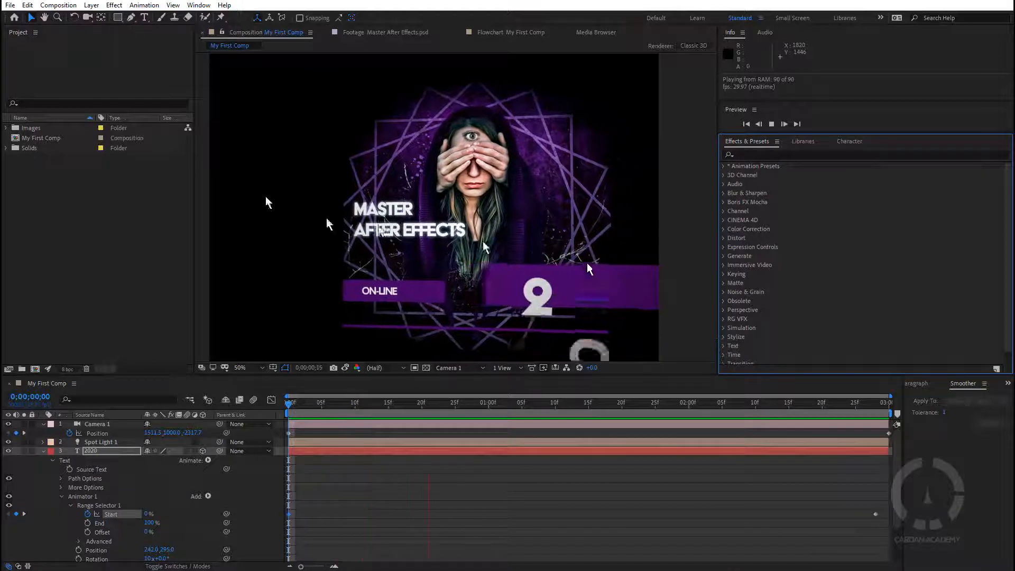